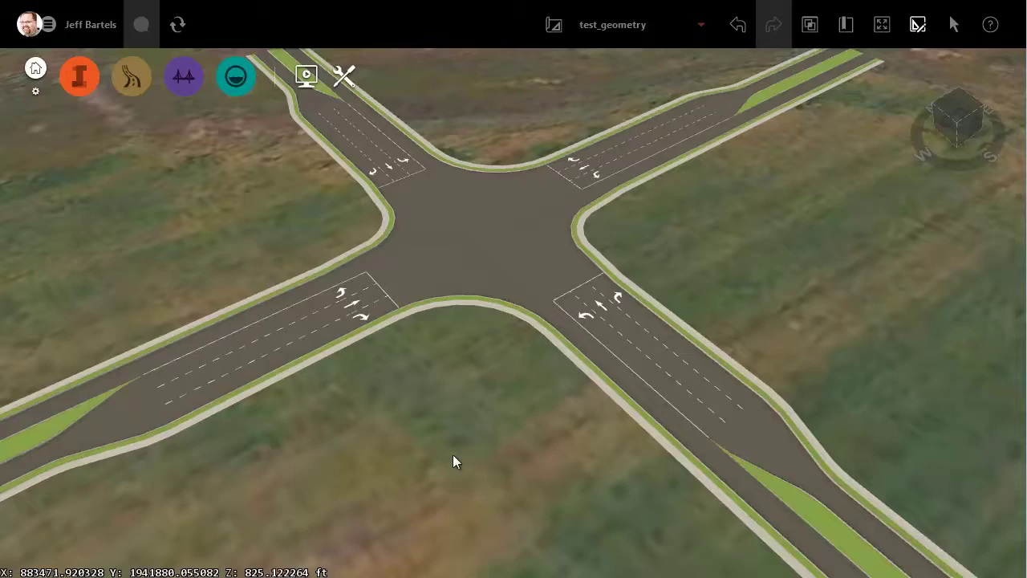
Step: Try the SU-40 design vehicle on the four-way intersection, then restore SU-30 and deselect the intersection
left_click_drag(424, 415, 457, 419)
middle_click_drag(456, 427, 414, 266)
left_click(415, 258)
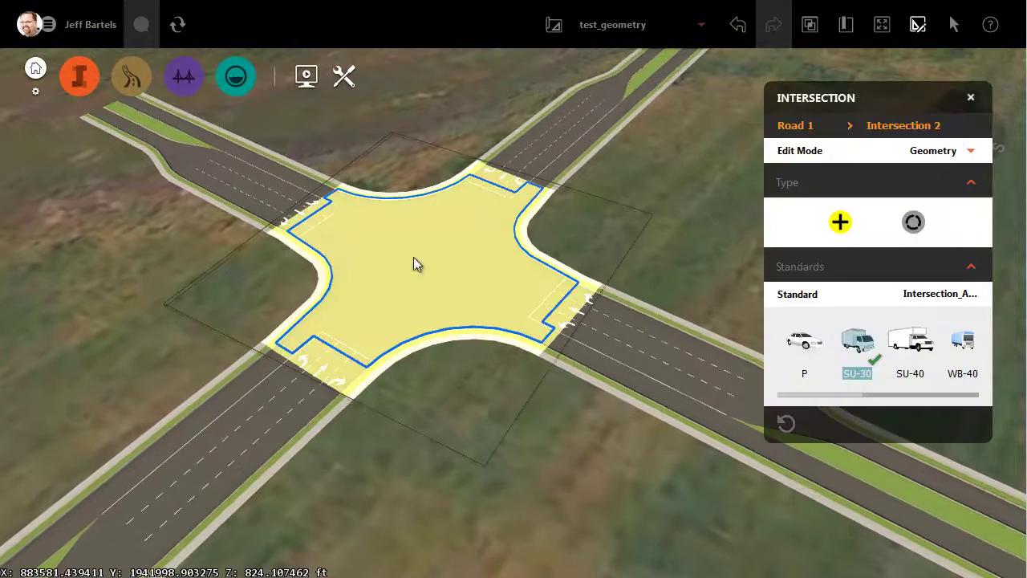
left_click(911, 343)
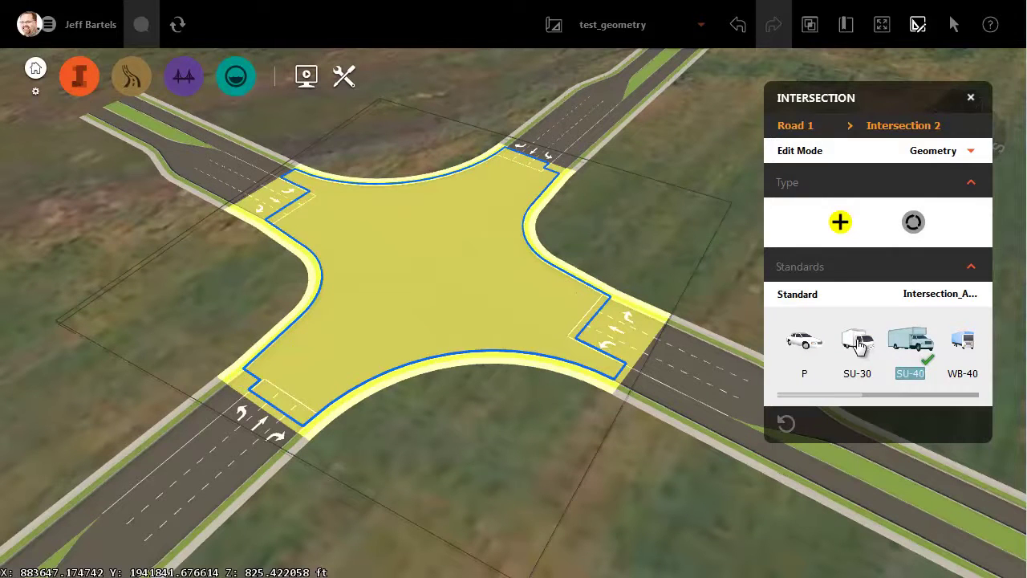
left_click(859, 344)
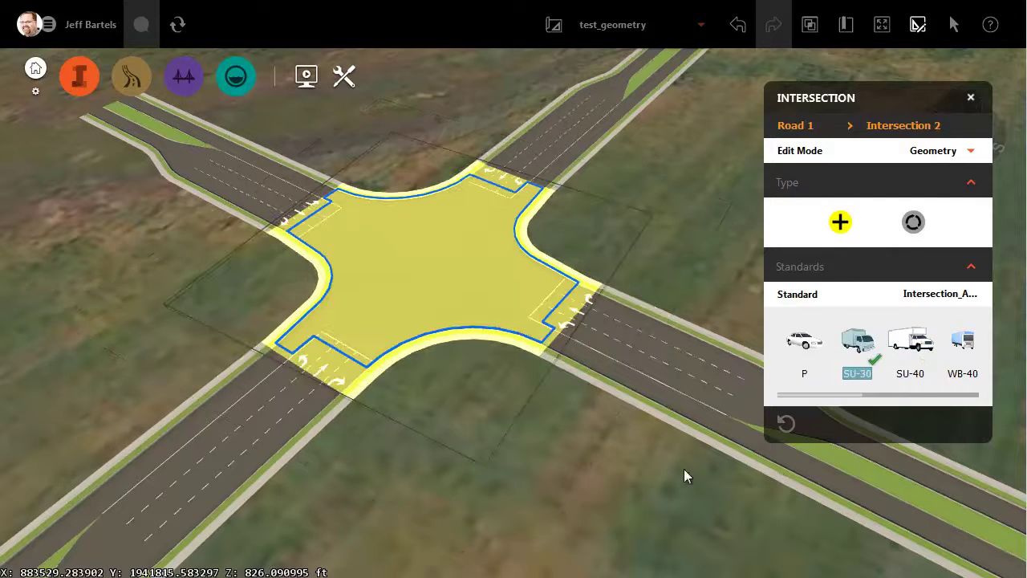
key("Escape")
Step: Examine the geometry of the two separate roads that enter the intersection from the south and the north
left_click_drag(592, 463, 463, 512)
left_click_drag(749, 394, 706, 480)
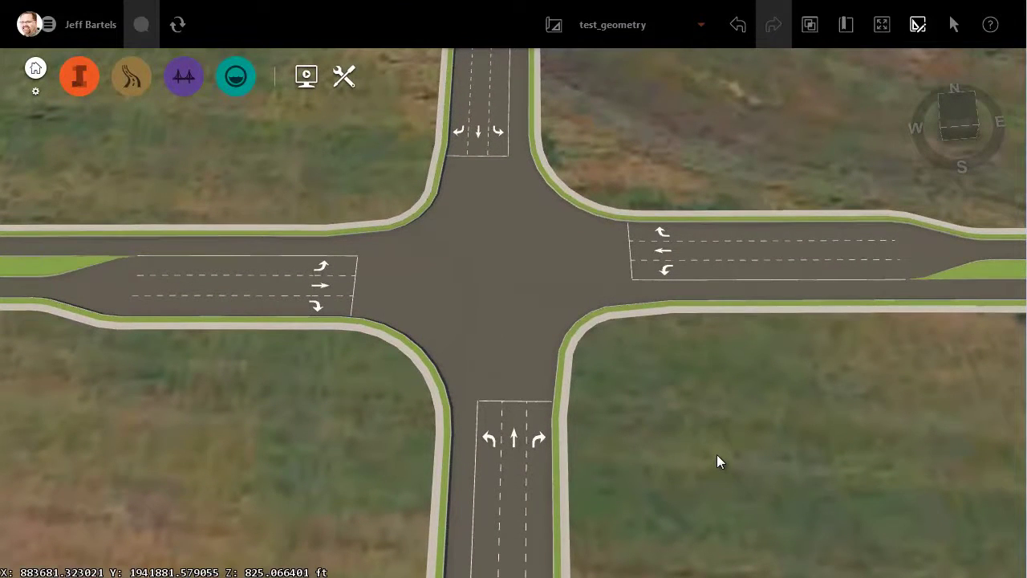
scroll(716, 454, "down", 2)
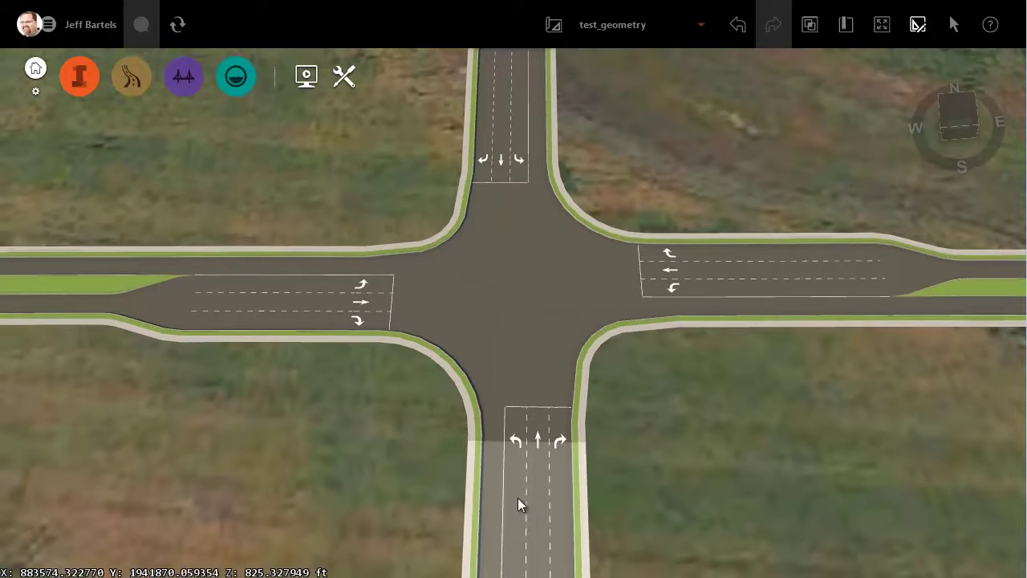
left_click(517, 498)
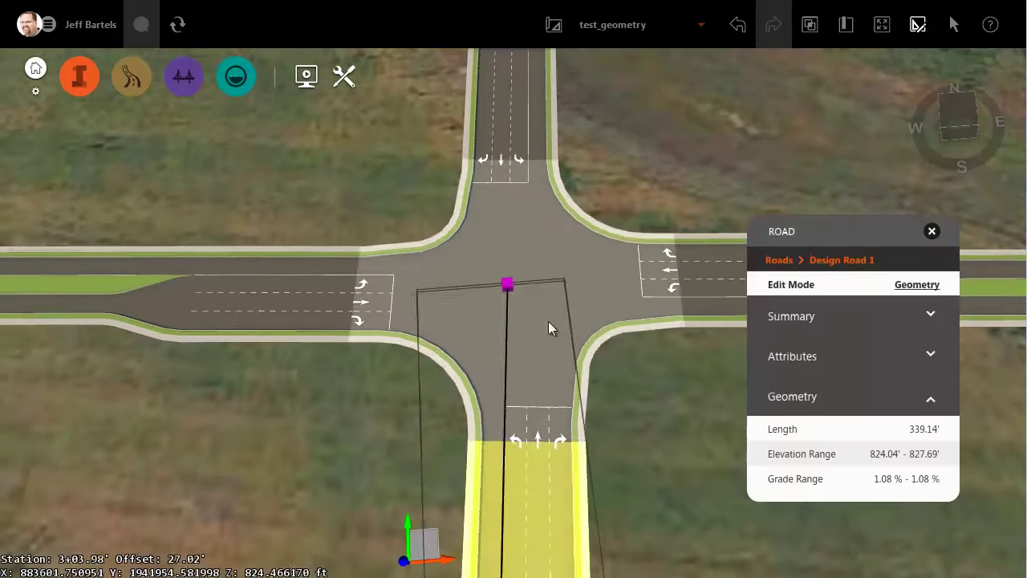
left_click(508, 86)
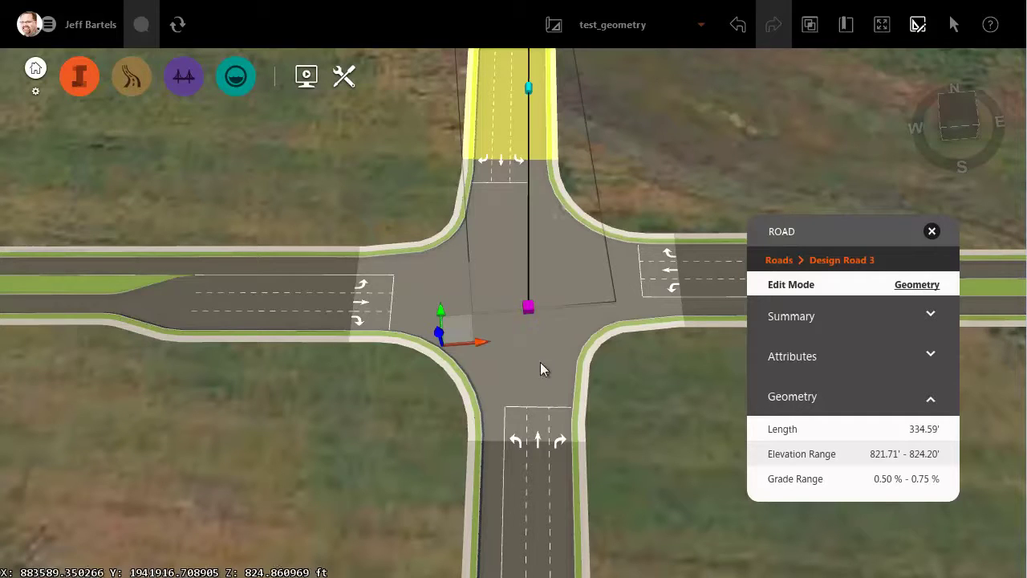
Step: Examine how the continuous east-west road's geometry passes through the middle of the intersection, then deselect the road
middle_click_drag(665, 446, 686, 420)
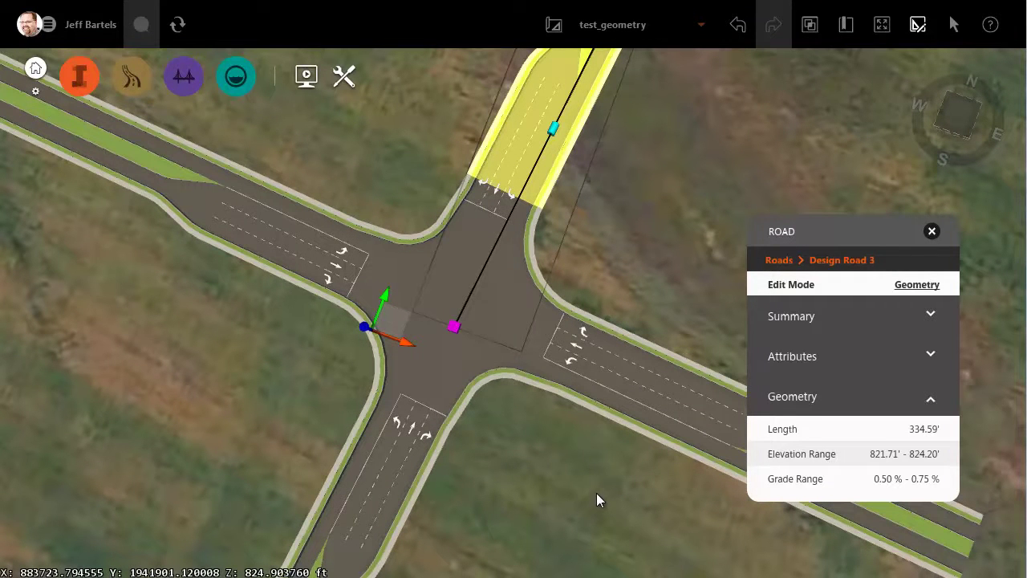
left_click(599, 388)
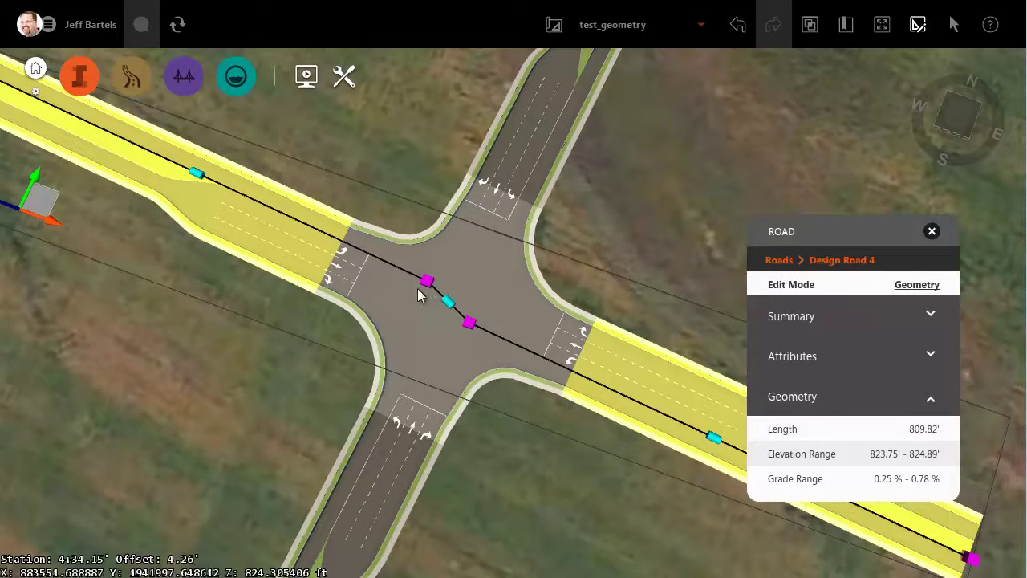
scroll(529, 400, "up", 2)
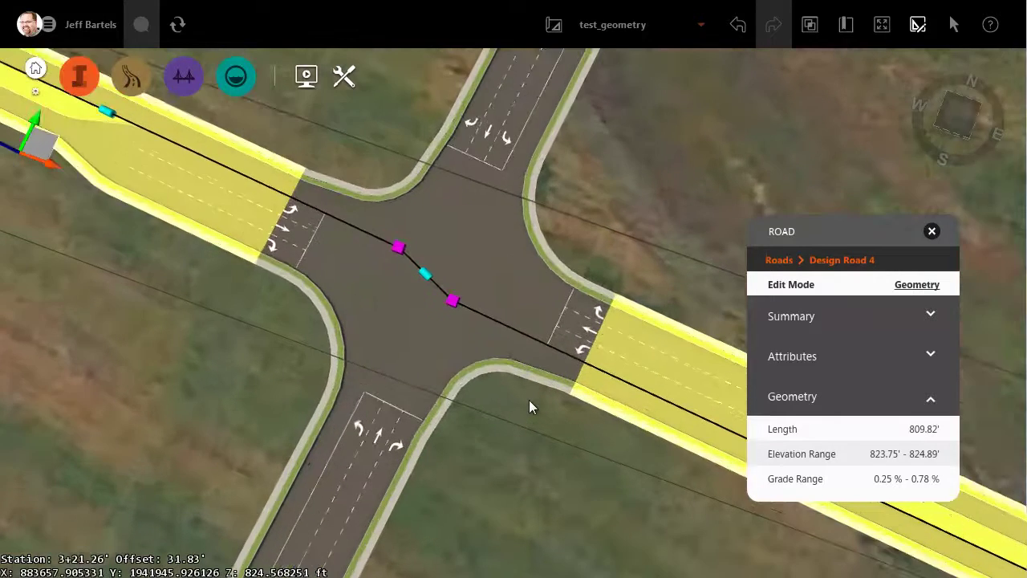
left_click_drag(535, 395, 484, 369)
middle_click_drag(484, 375, 552, 434)
scroll(542, 450, "down", 4)
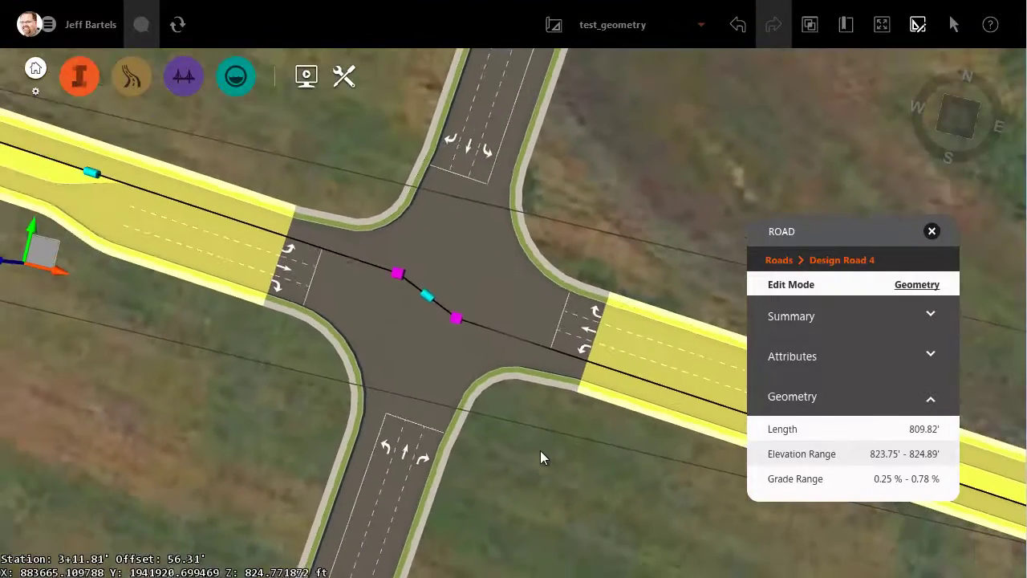
left_click_drag(538, 454, 558, 451)
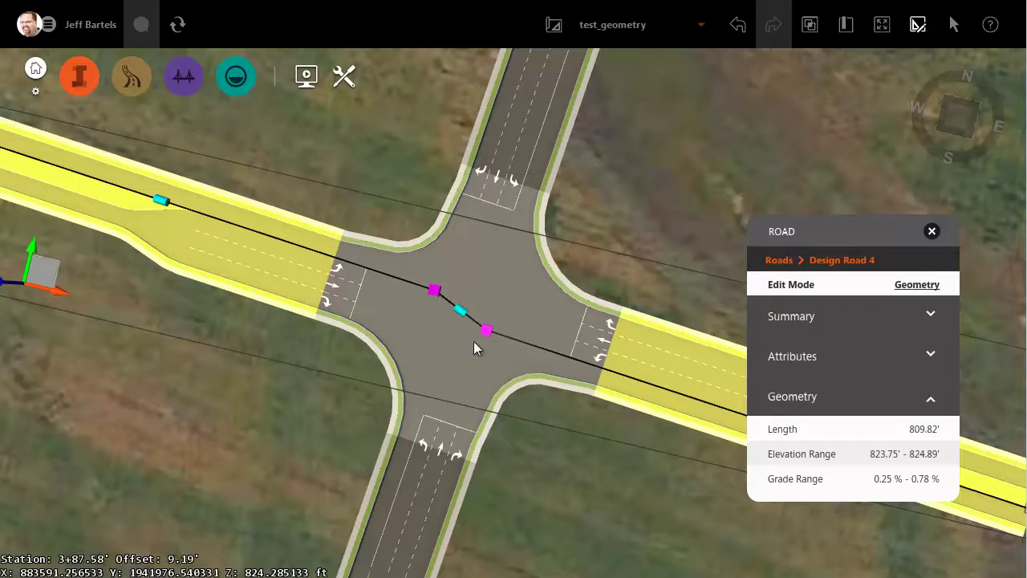
left_click(302, 408)
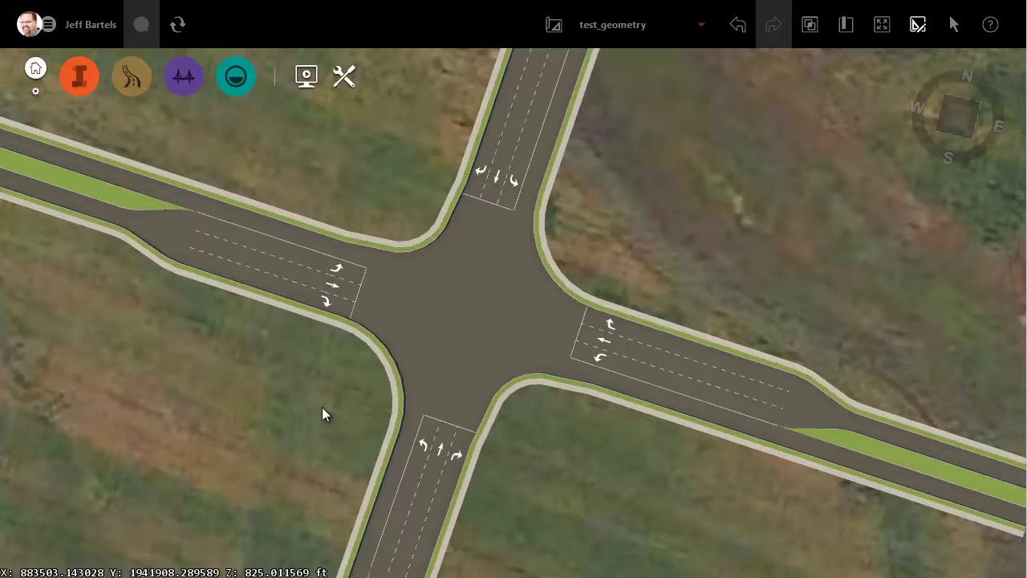
Step: Return to the model list and open the Multi-turnlane_intersection model
left_click(36, 69)
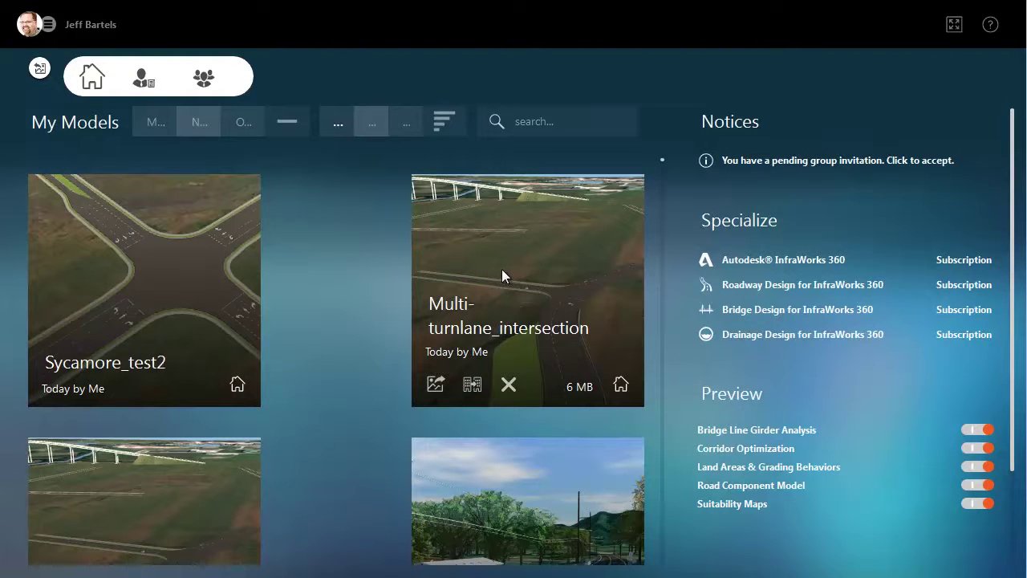
left_click(501, 269)
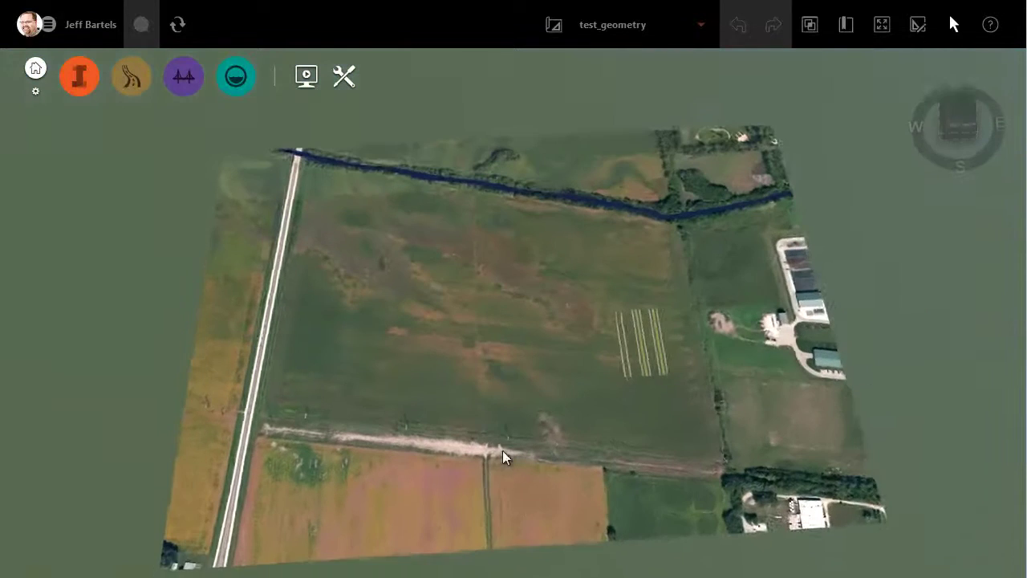
Step: Inspect the centerline geometry of the two sample roads with grass medians in edit mode, then deselect them
scroll(638, 409, "up", 5)
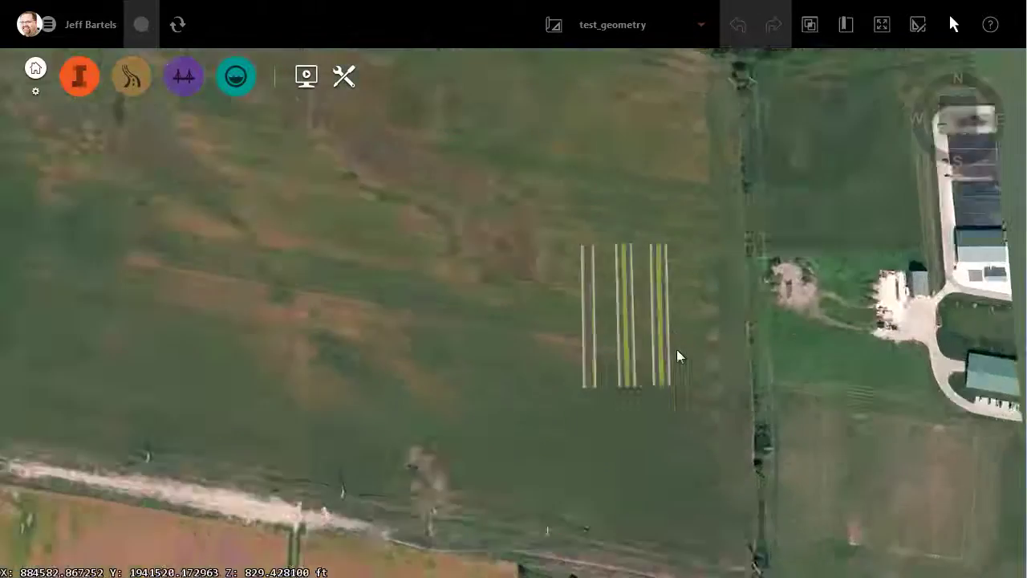
scroll(629, 307, "up", 3)
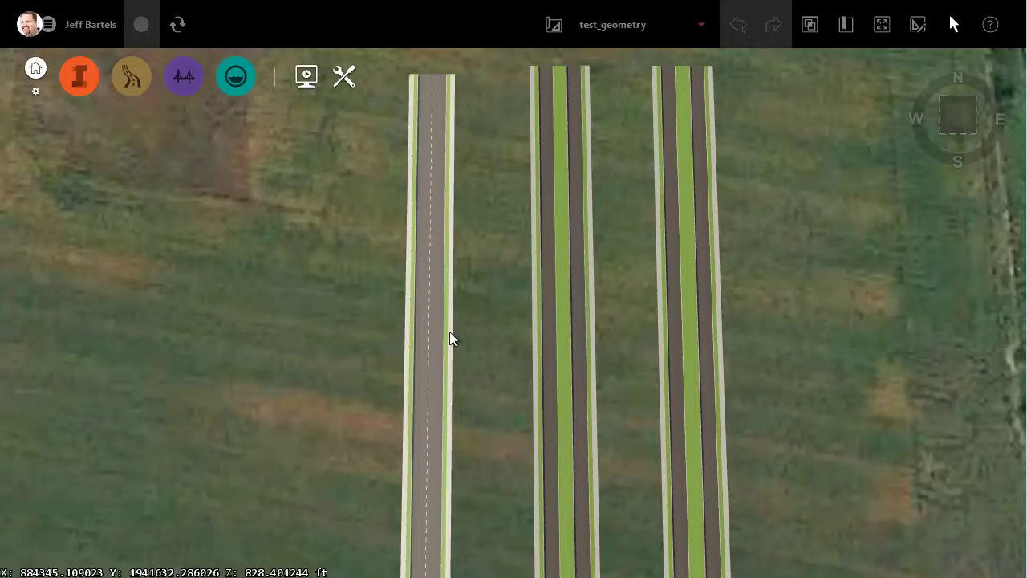
left_click(551, 374)
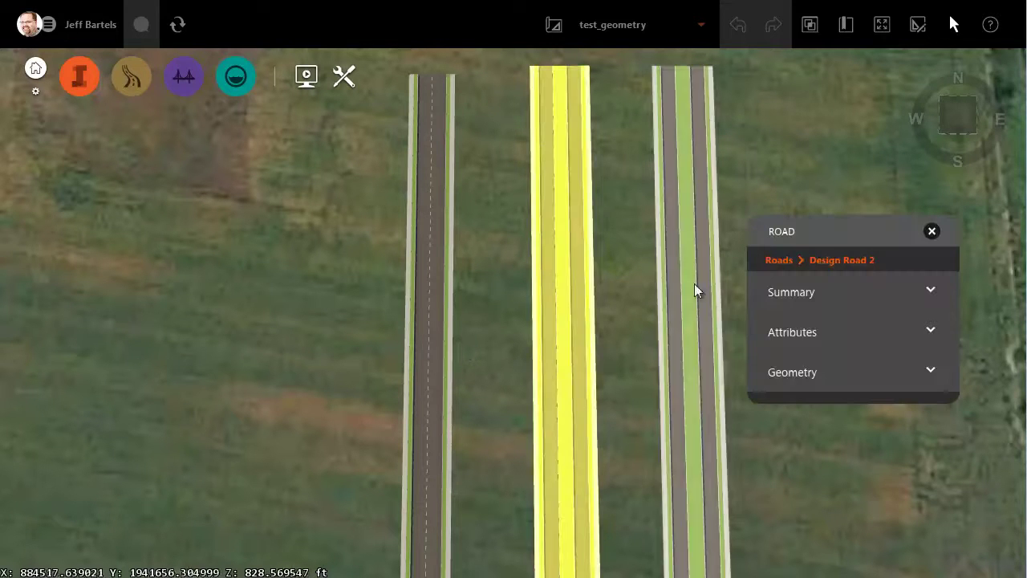
left_click(918, 26)
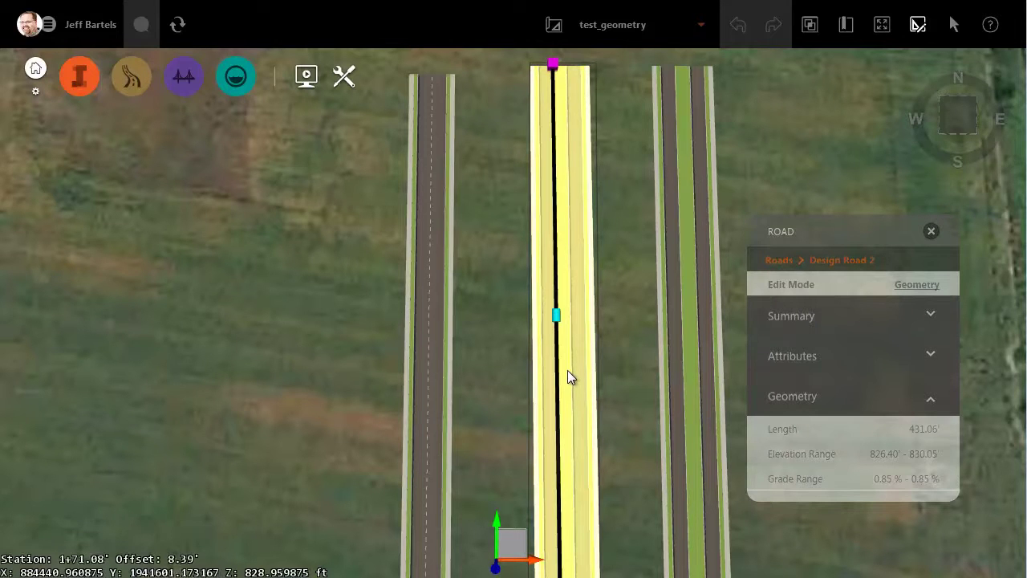
left_click(688, 345)
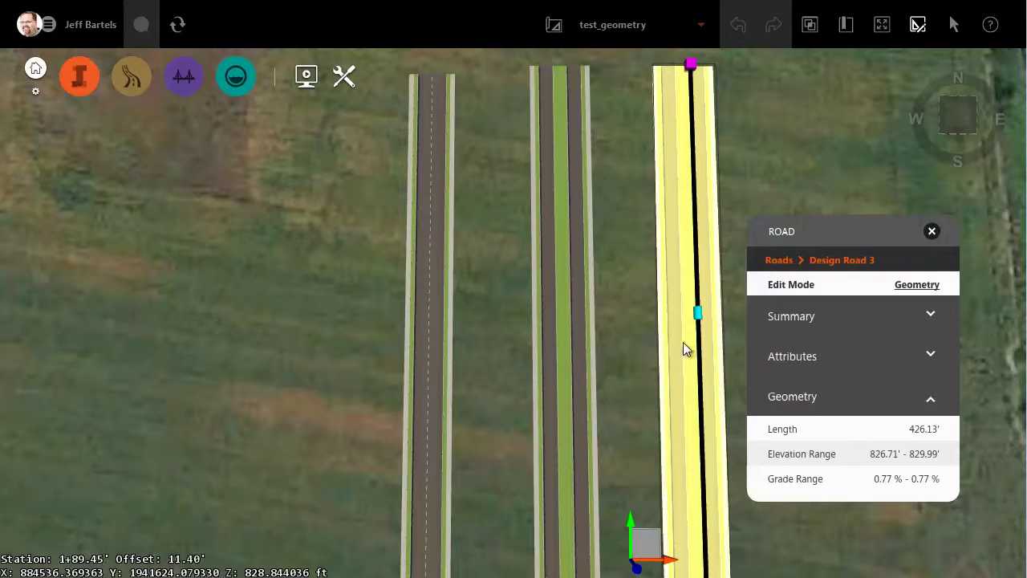
key("Escape")
Step: Add the Desktop file intersection.fbx to the model as a 3D model data source
scroll(631, 354, "down", 3)
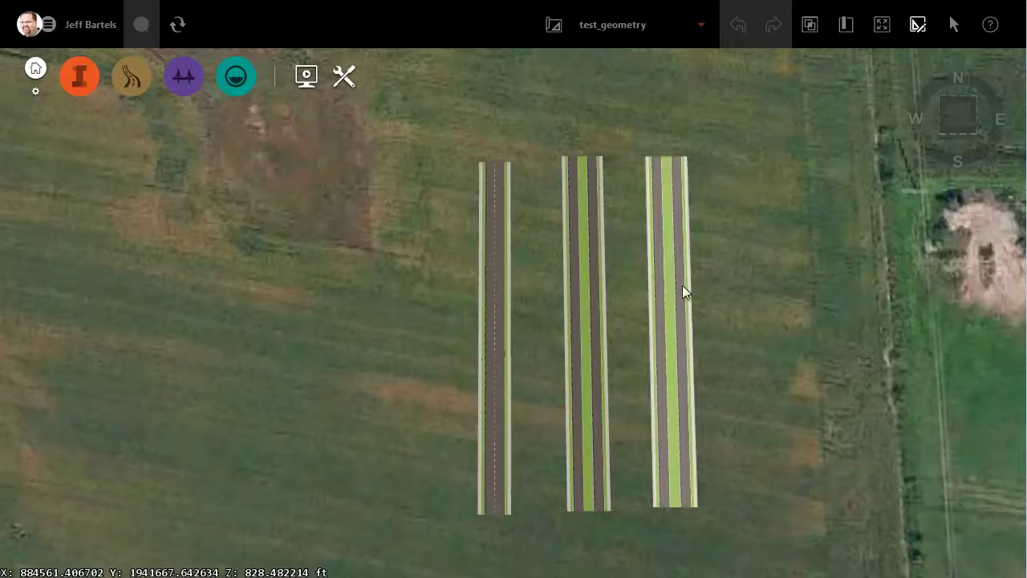
middle_click_drag(676, 344, 931, 406)
scroll(931, 407, "down", 4)
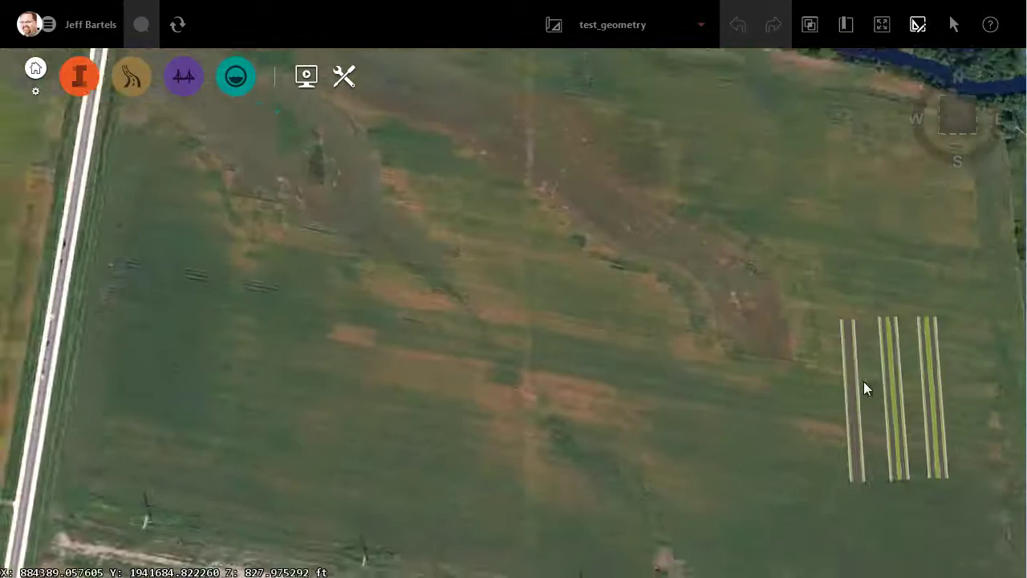
scroll(649, 344, "up", 2)
scroll(649, 344, "up", 2)
middle_click_drag(586, 343, 597, 359)
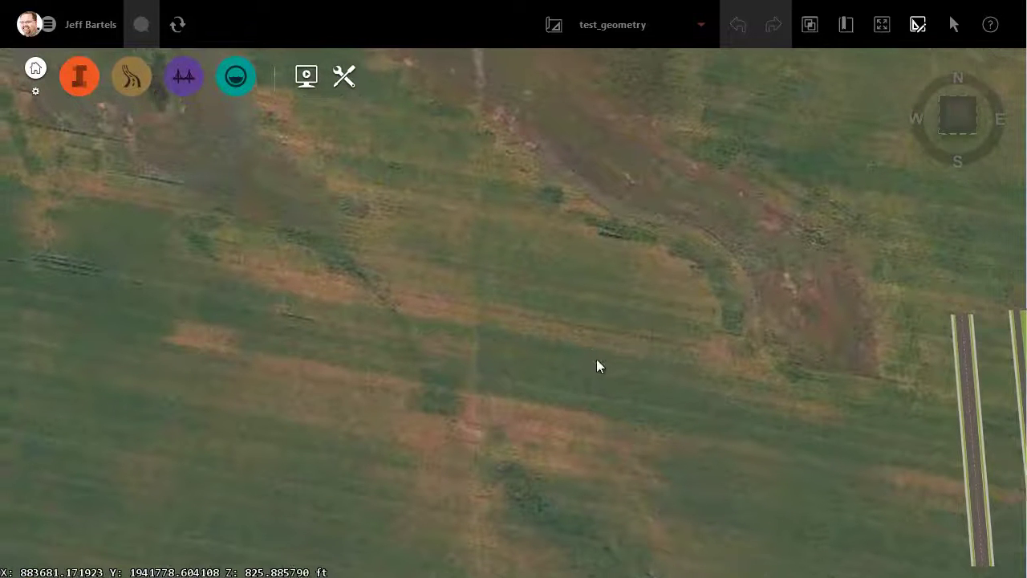
left_click(81, 84)
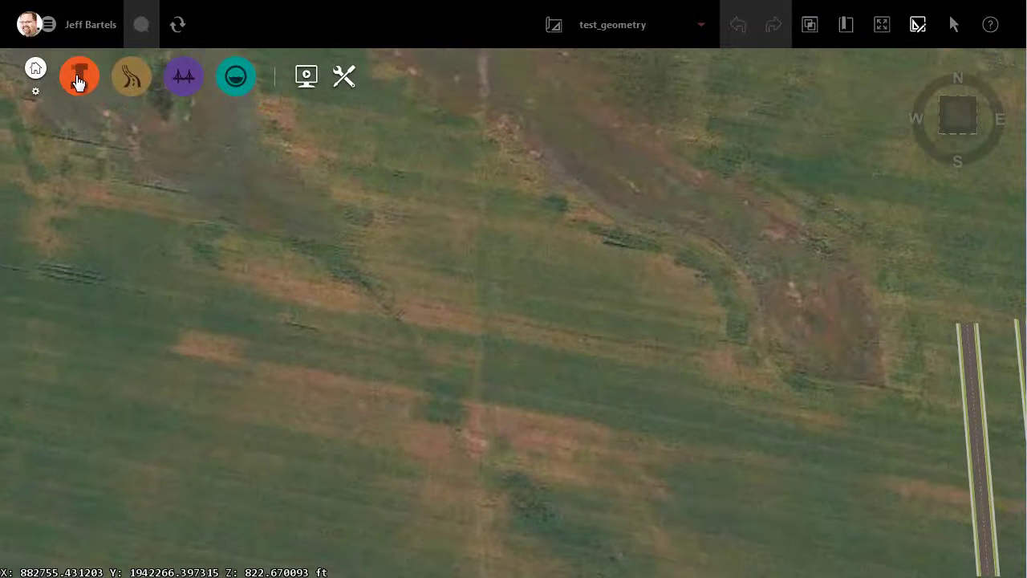
left_click(64, 137)
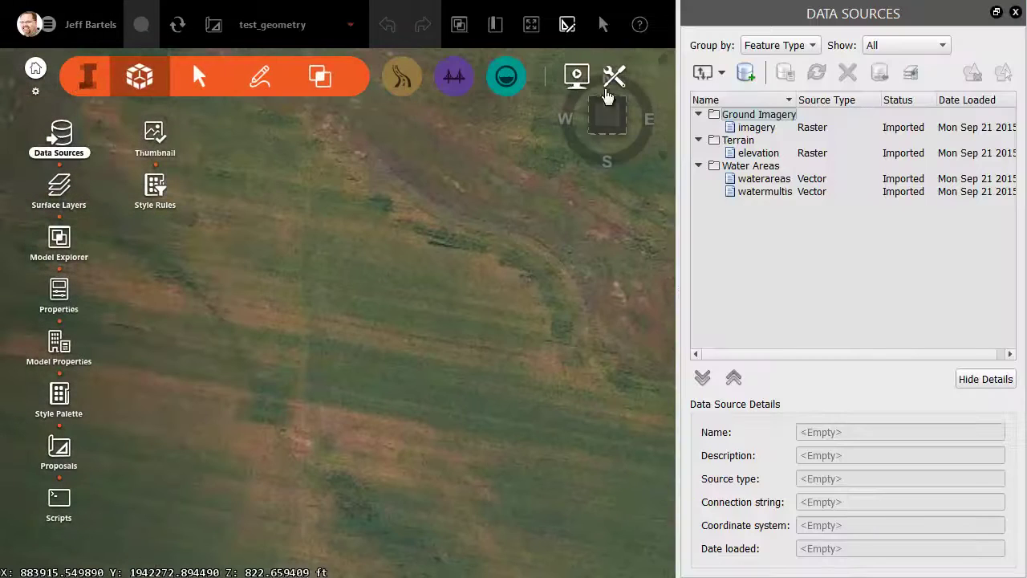
left_click(707, 72)
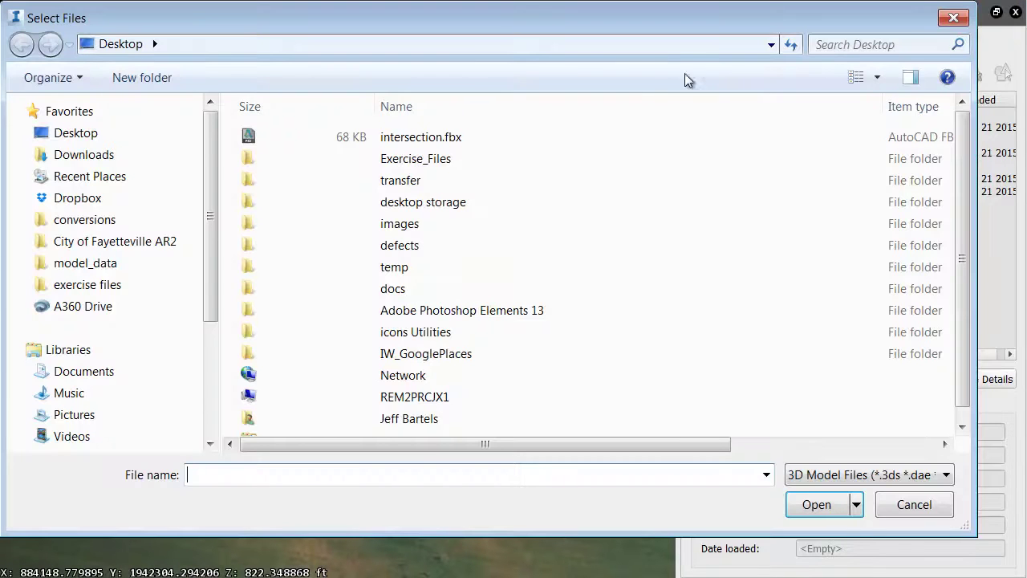
left_click(414, 136)
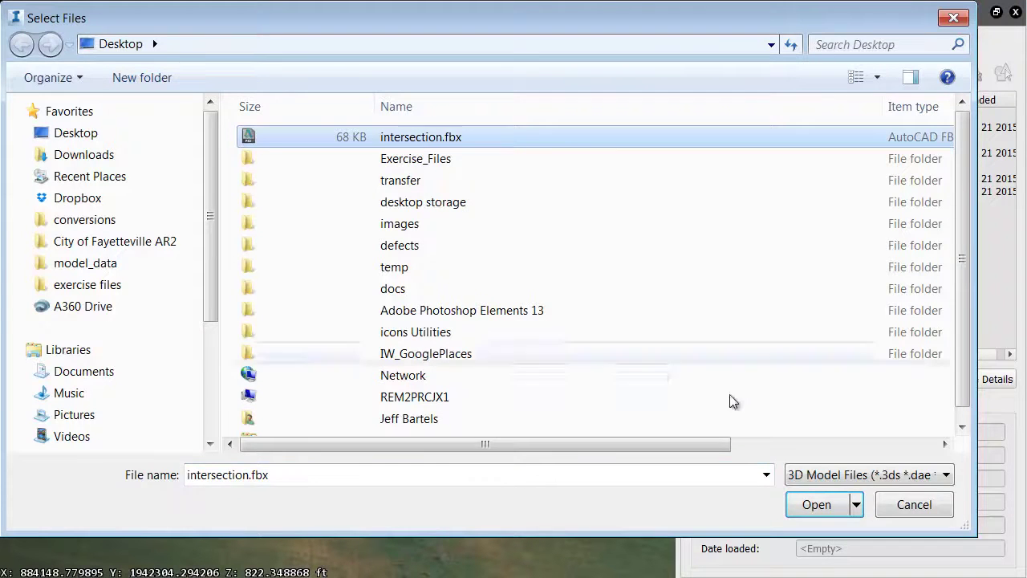
left_click(813, 504)
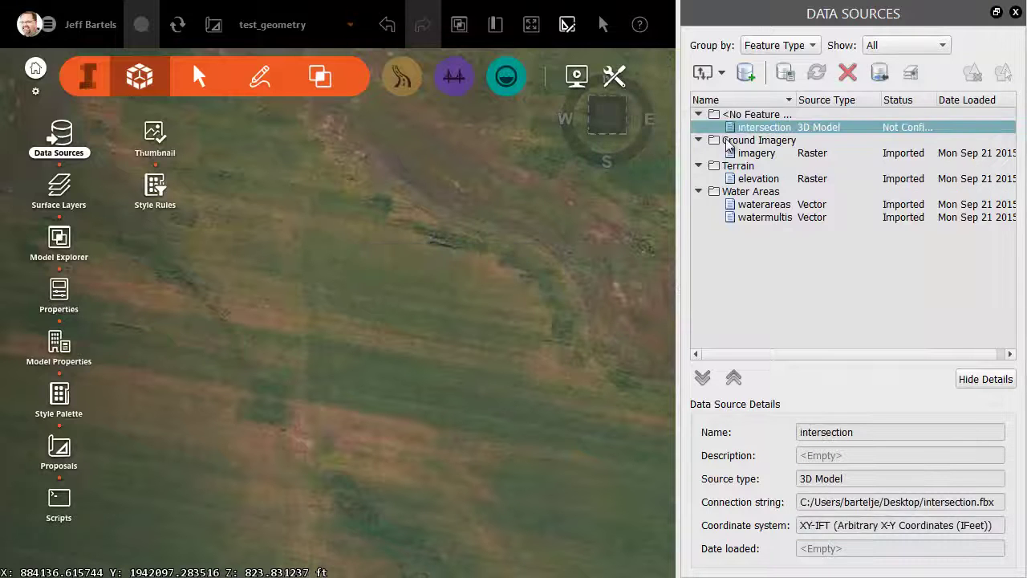
Step: Configure the intersection data source as City Furniture, place it interactively in the open field and close the data sources list
double_click(745, 129)
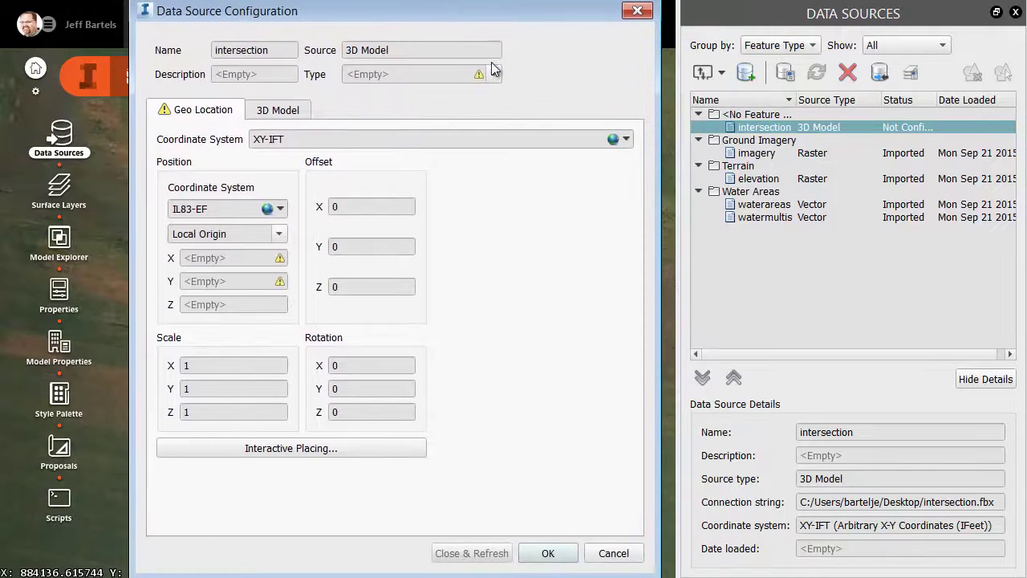
left_click(493, 73)
left_click(377, 131)
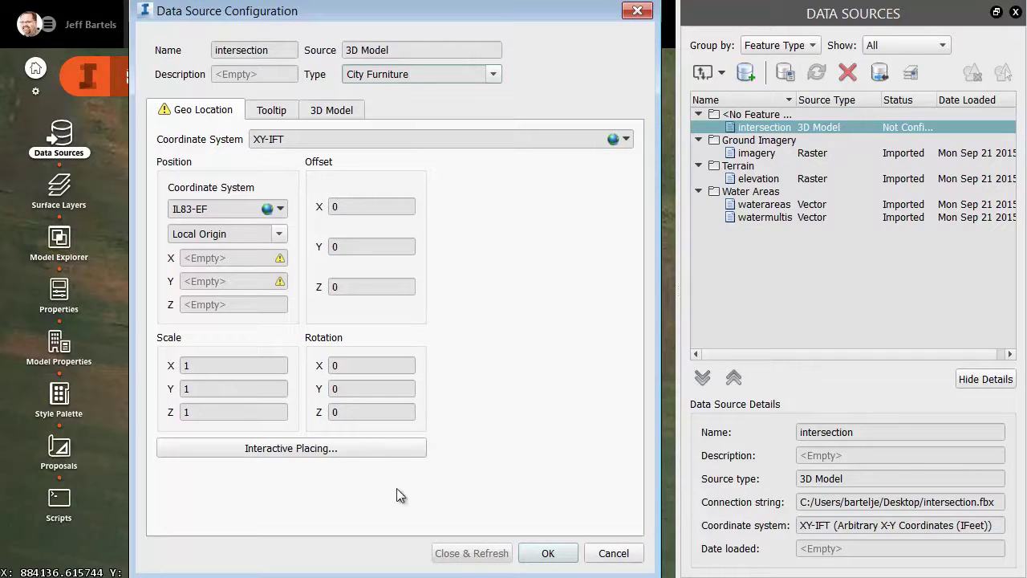
left_click(305, 449)
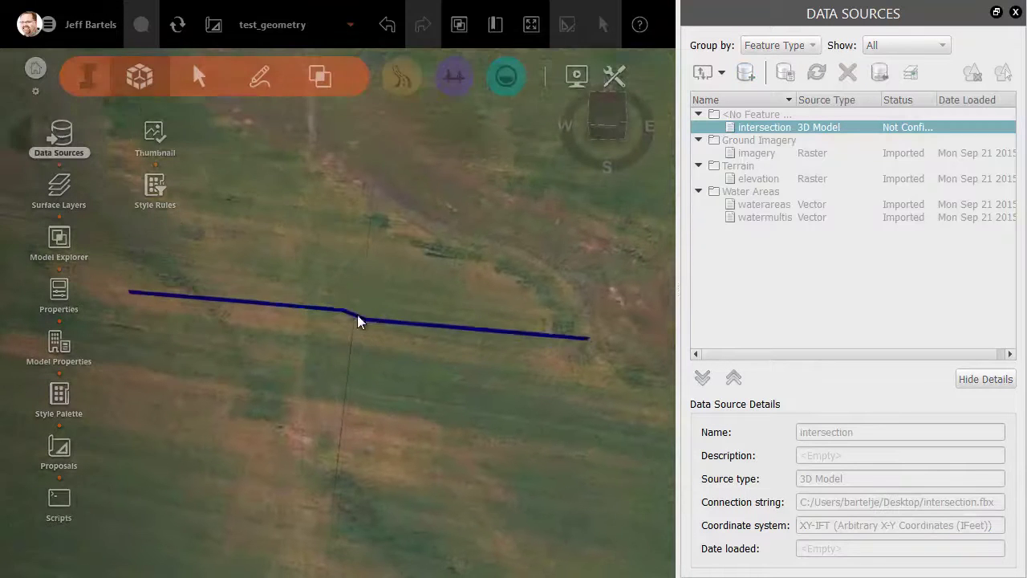
left_click_drag(358, 311, 347, 345)
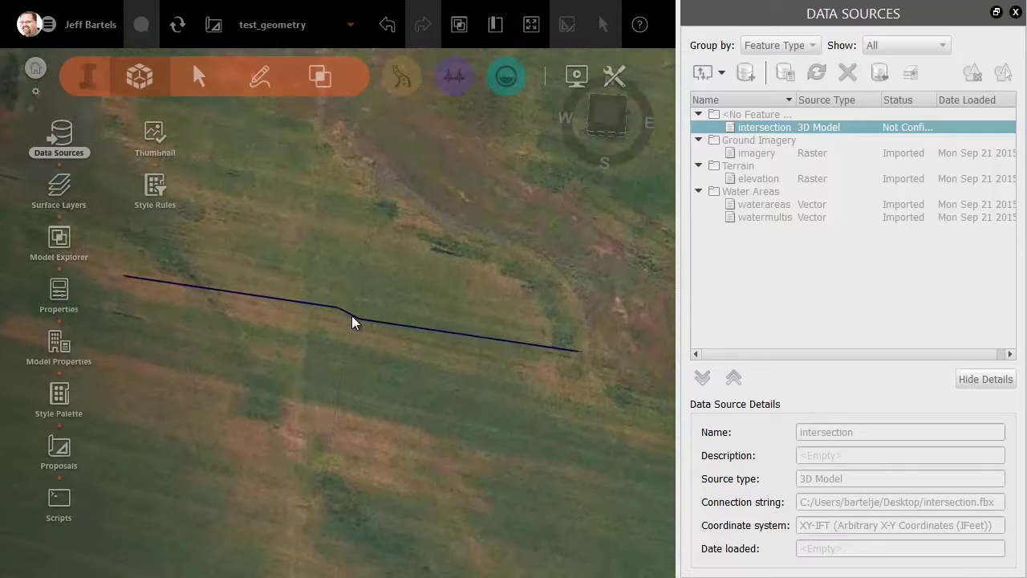
left_click(353, 316)
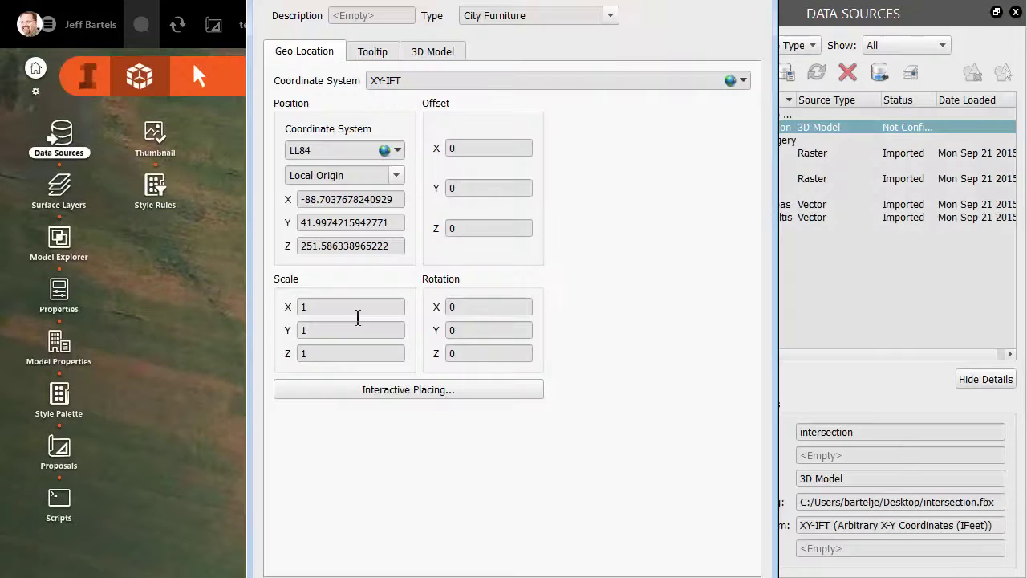
left_click(551, 577)
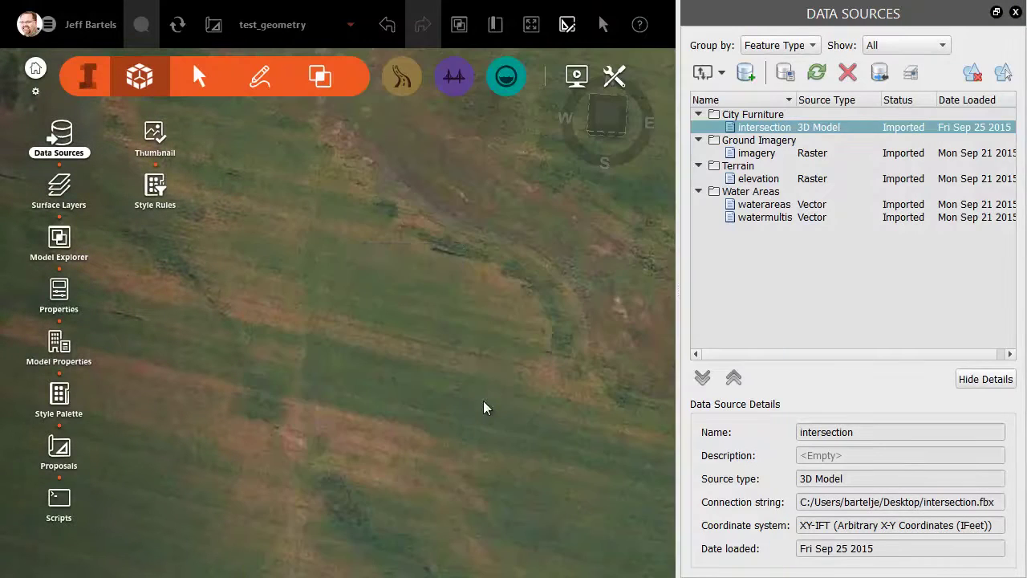
left_click(1016, 13)
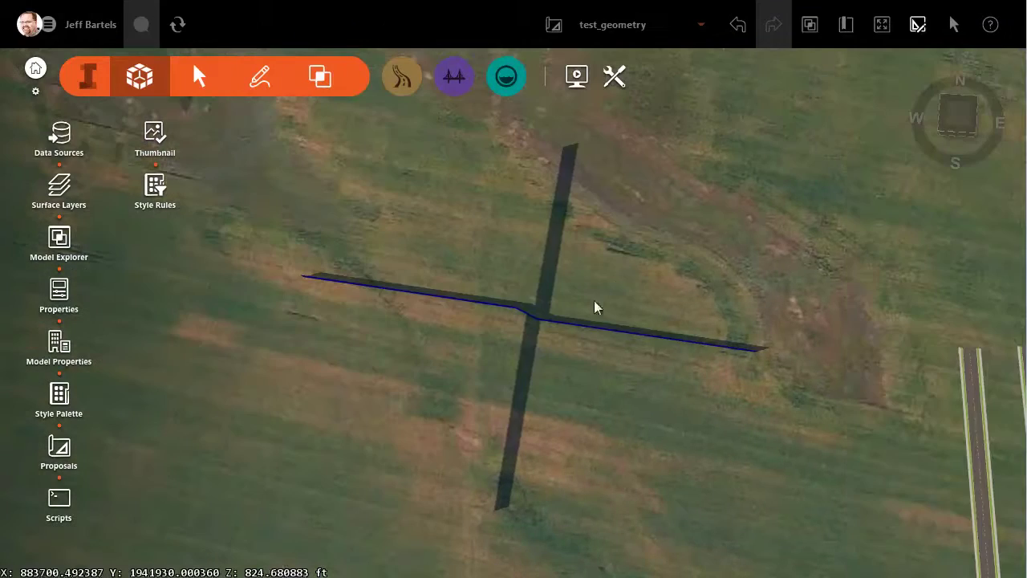
Step: Select the imported intersection centerline geometry and rotate it slightly clockwise in the field
scroll(571, 327, "up", 5)
middle_click_drag(560, 361, 510, 273)
left_click_drag(510, 270, 527, 288)
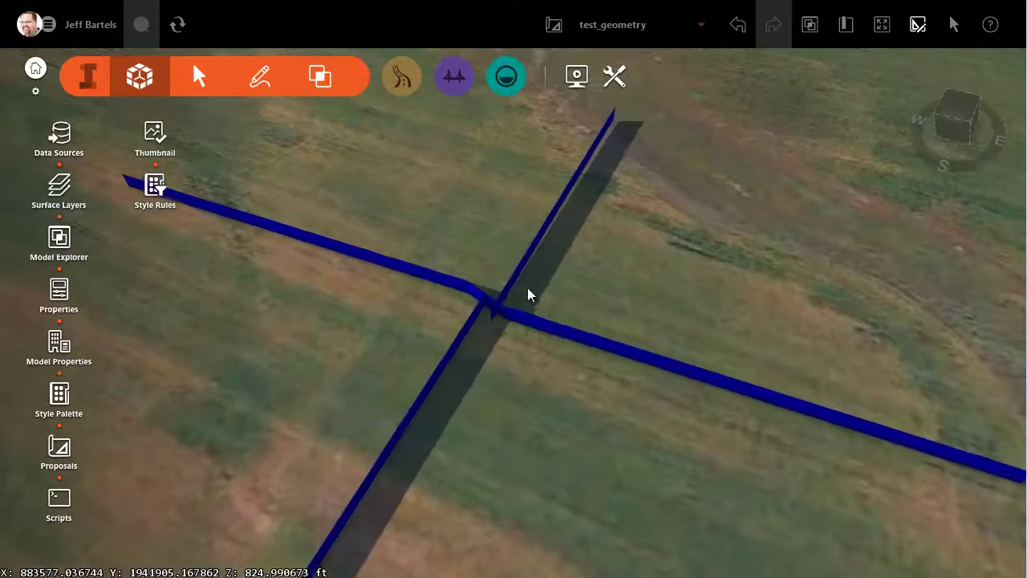
scroll(538, 300, "down", 3)
middle_click_drag(544, 310, 585, 332)
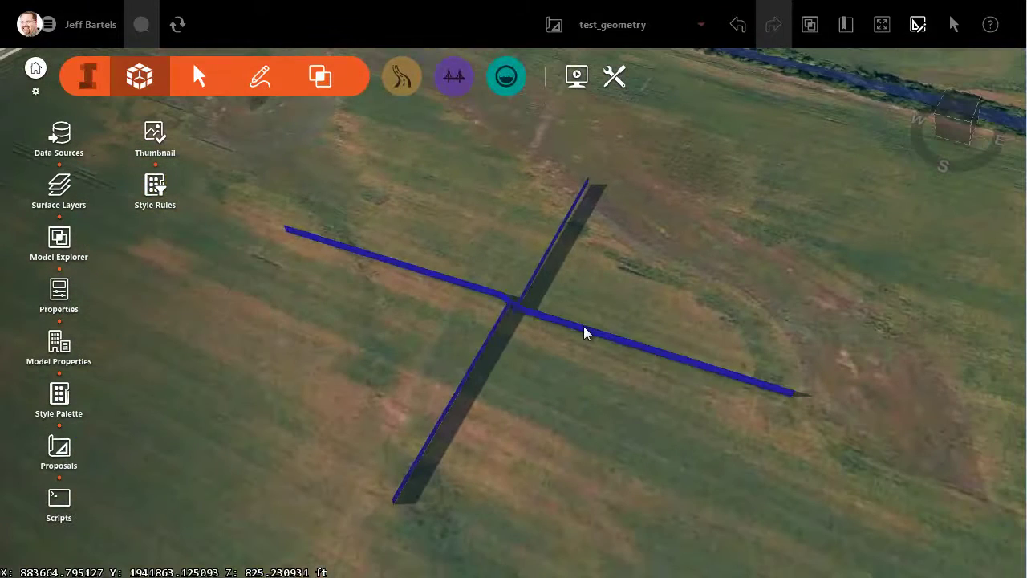
left_click(585, 333)
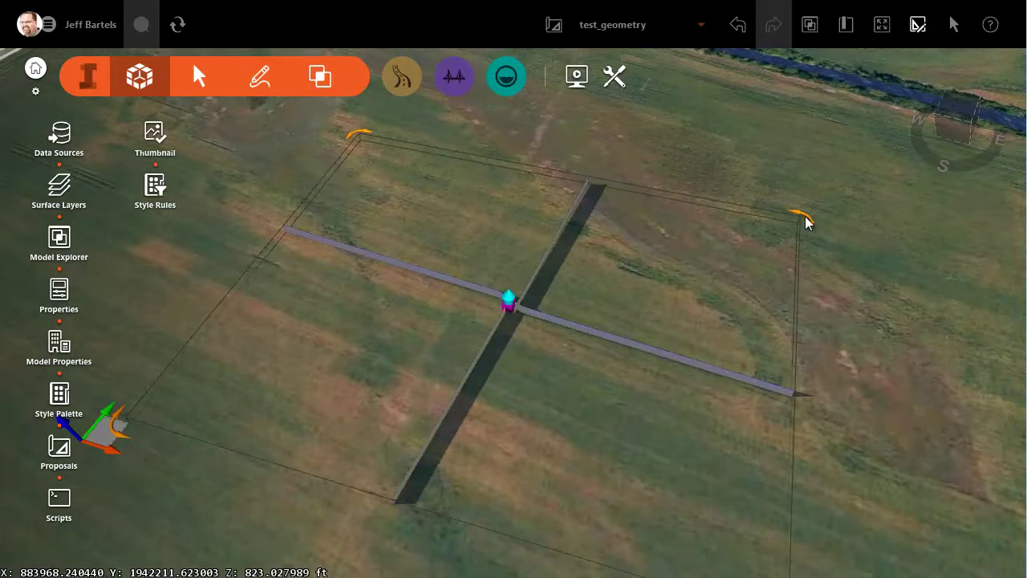
middle_click_drag(803, 220, 819, 222)
mouse_move(793, 208)
left_mouse_down()
mouse_move(810, 214)
mouse_move(801, 208)
left_mouse_up()
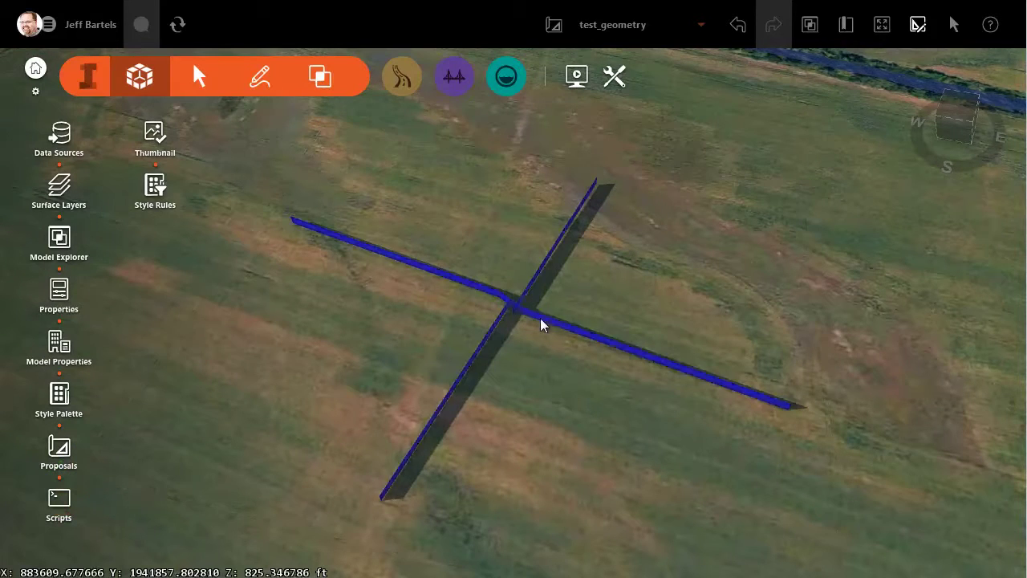
Step: Begin a collector road with the Street > Sidewalk and Greenspace style, tracing about 383 ft from the centerline's west end to its first bend
scroll(531, 350, "up", 3)
left_click_drag(521, 376, 552, 437)
middle_click_drag(588, 415, 678, 412)
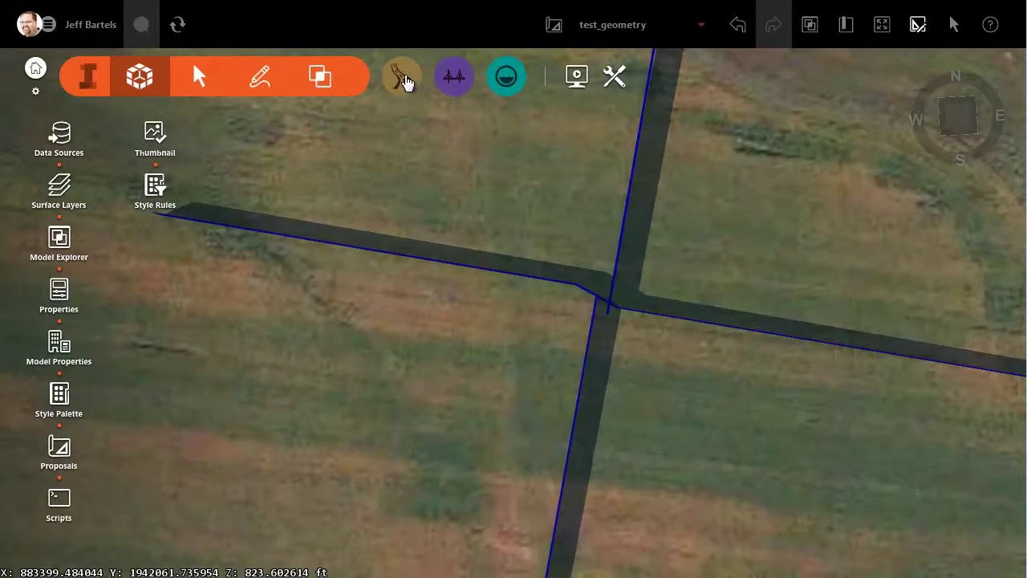
left_click(404, 79)
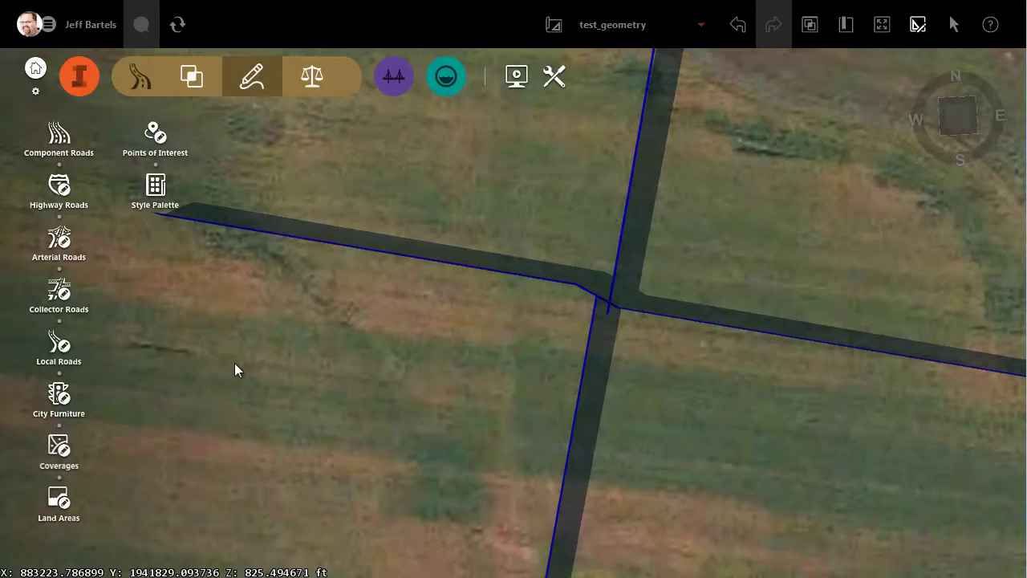
left_click(56, 298)
left_click(345, 509)
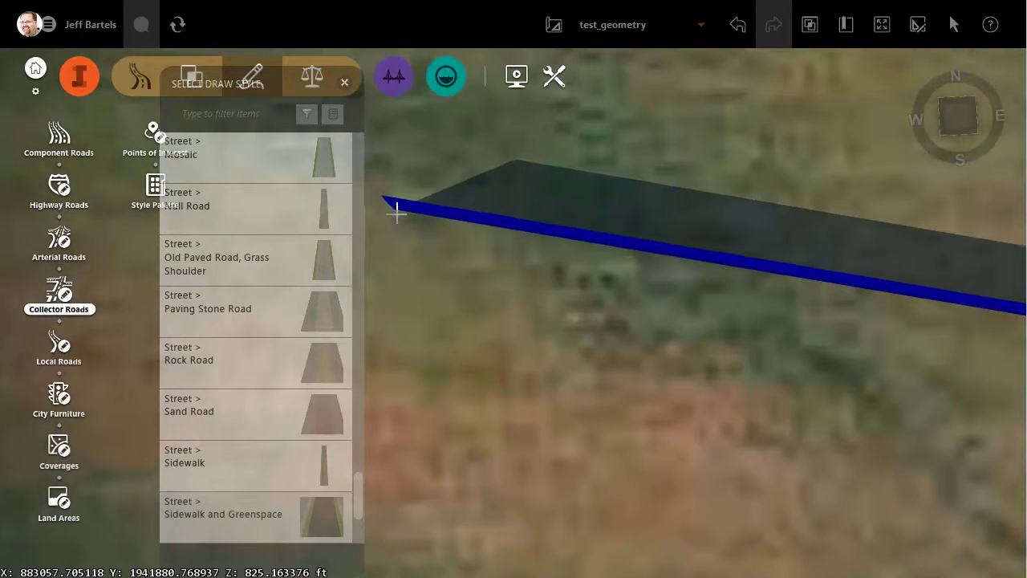
left_click(397, 211)
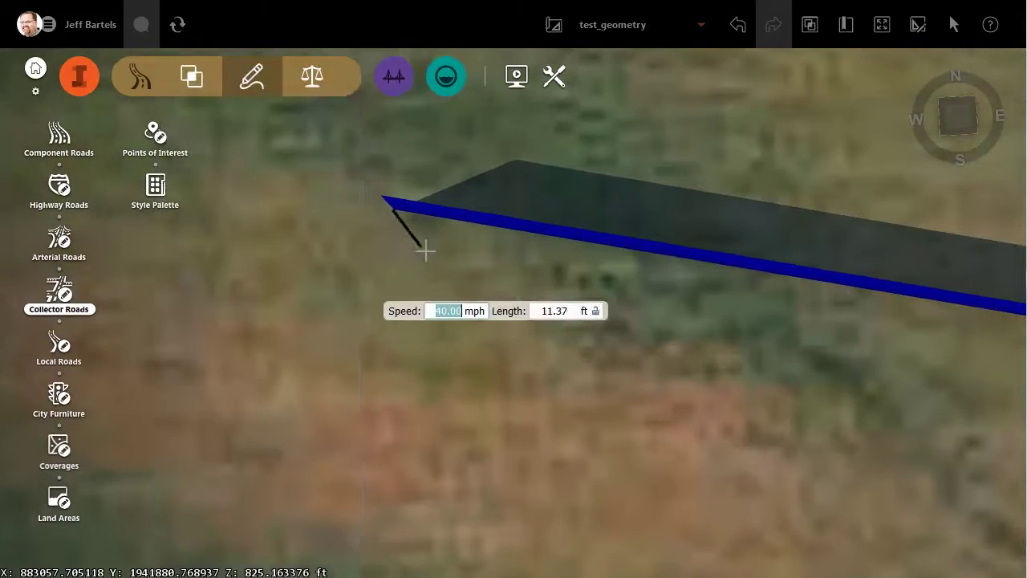
scroll(644, 294, "up", 5)
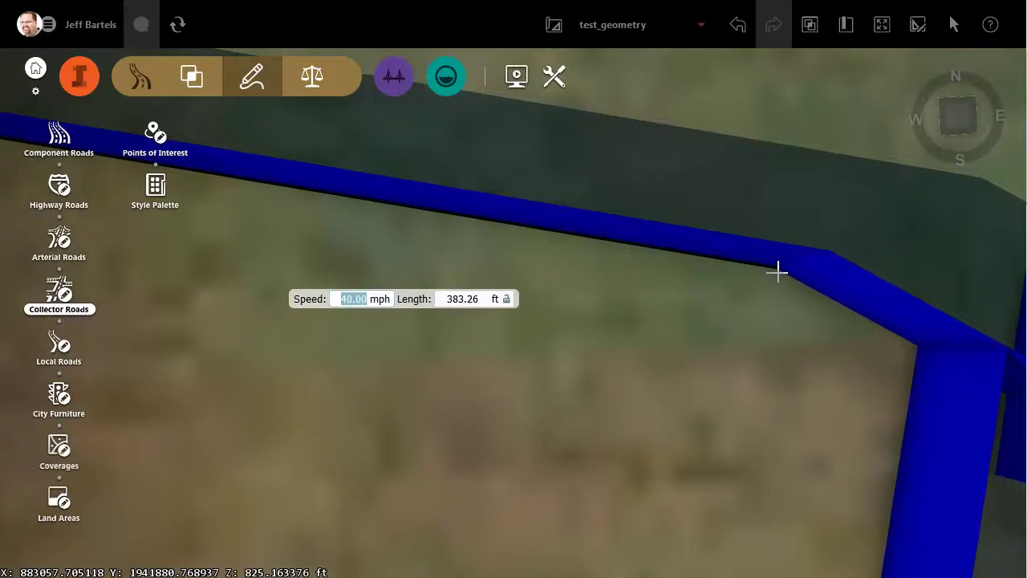
left_click(776, 271)
Step: Continue the collector road about 43 ft to the second bend, then finish it about 383 ft further at the centerline's east end
scroll(790, 325, "up", 3)
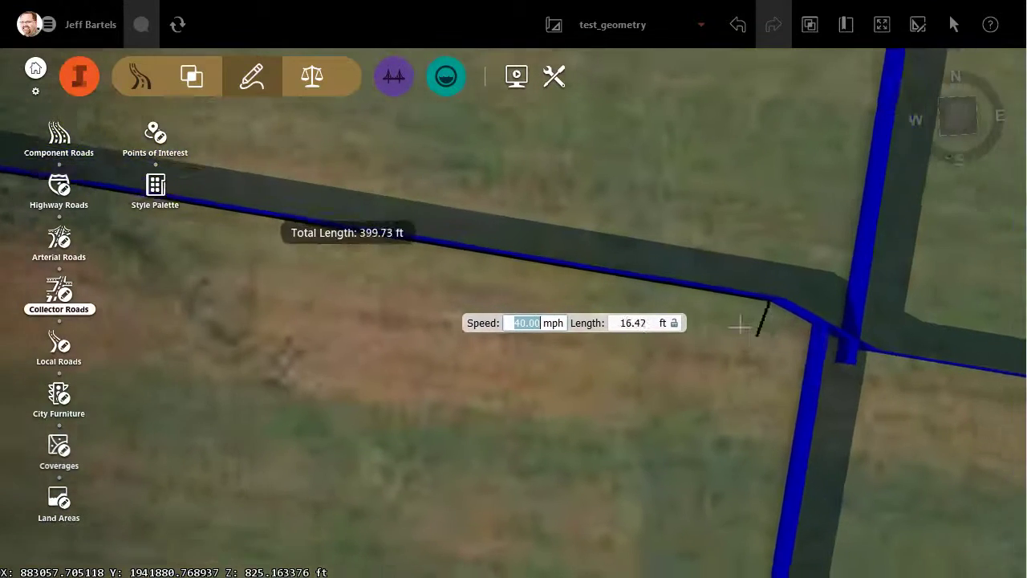
middle_click_drag(739, 325, 537, 241)
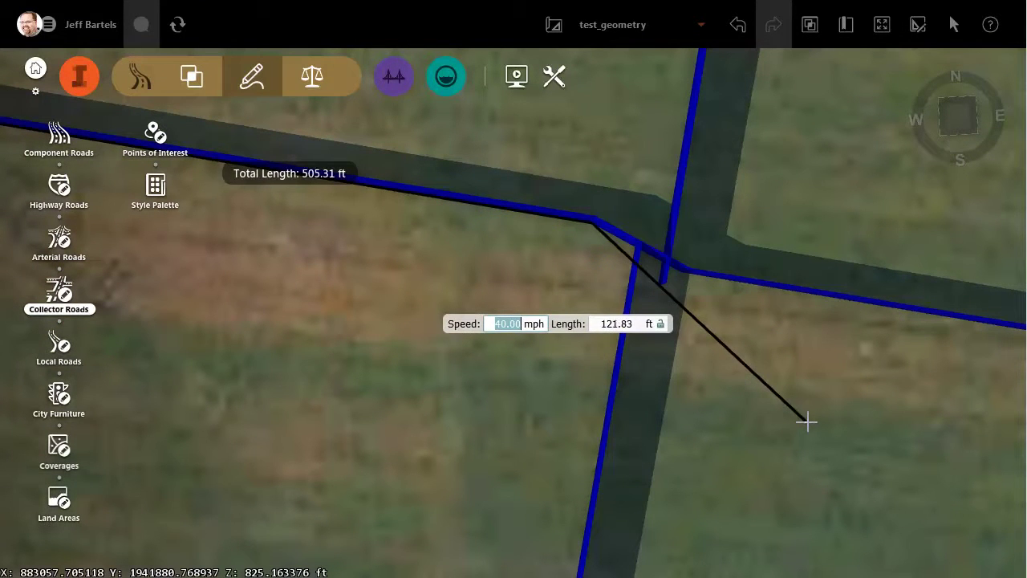
scroll(728, 318, "up", 5)
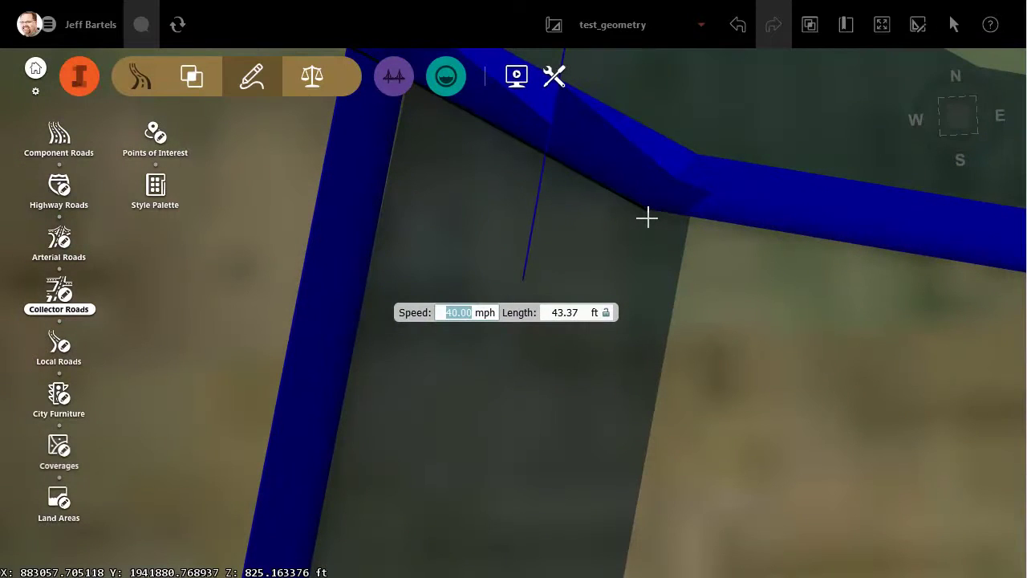
scroll(684, 287, "down", 7)
middle_click_drag(791, 337, 209, 295)
left_click(225, 299)
scroll(665, 367, "down", 3)
scroll(822, 374, "up", 5)
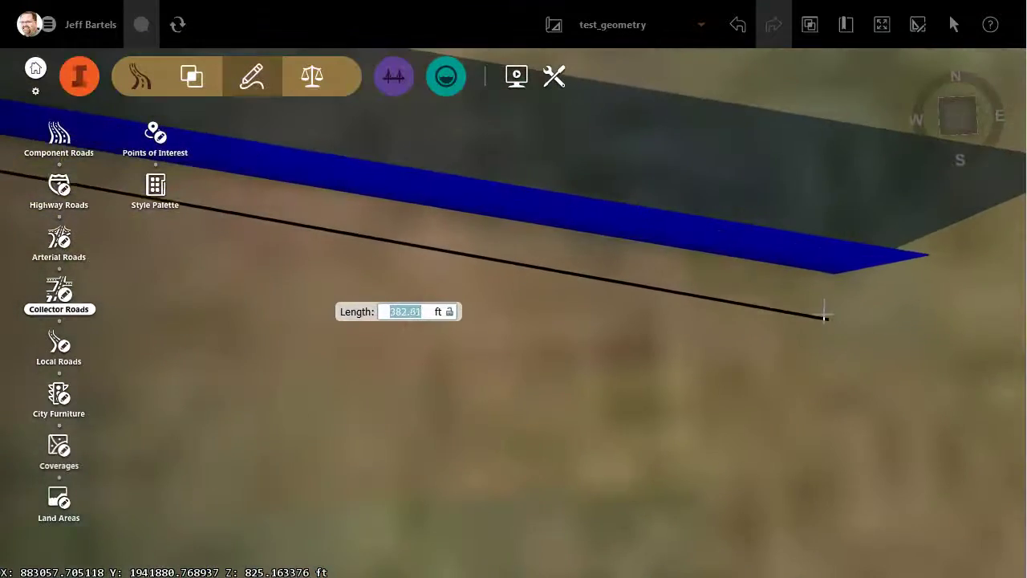
scroll(824, 317, "up", 2)
left_click(833, 248)
double_click(810, 382)
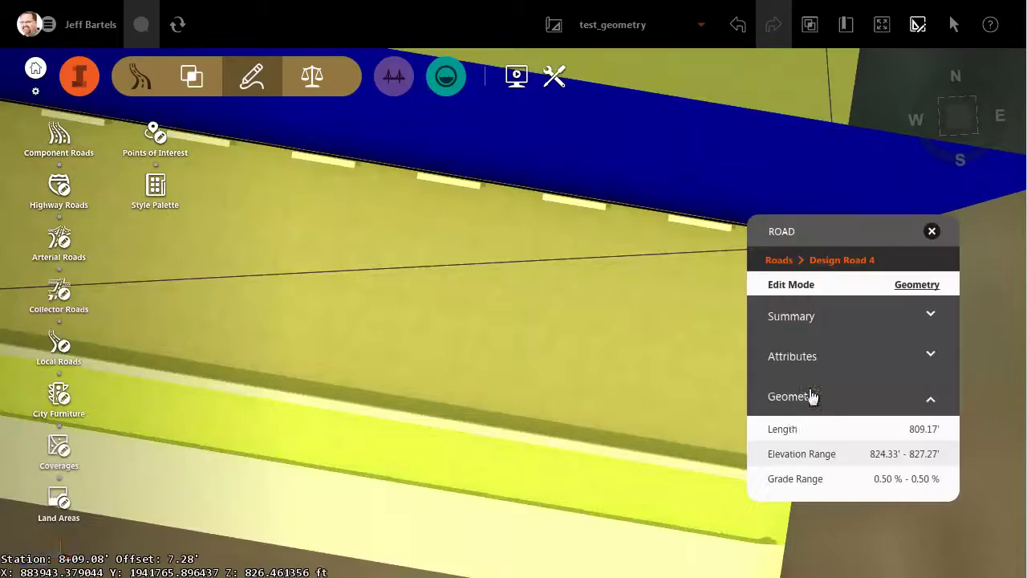
scroll(589, 428, "down", 4)
scroll(584, 425, "down", 1)
middle_click_drag(458, 444, 662, 489)
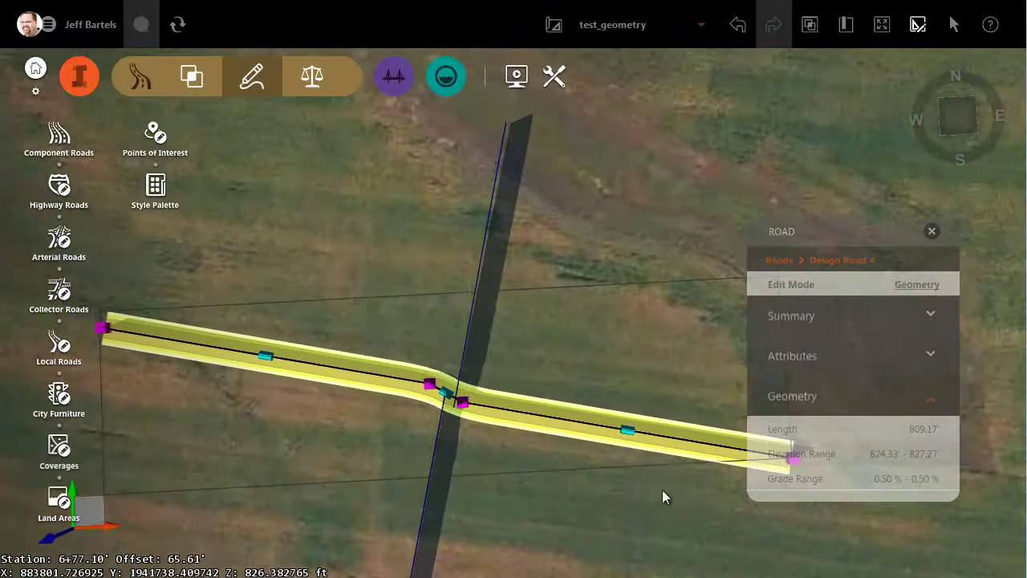
Step: Draw a Sidewalk and Greenspace collector road about 335 ft long from the northern centerline's outer end to its tip just past the crossing road
left_click(94, 291)
scroll(515, 127, "up", 8)
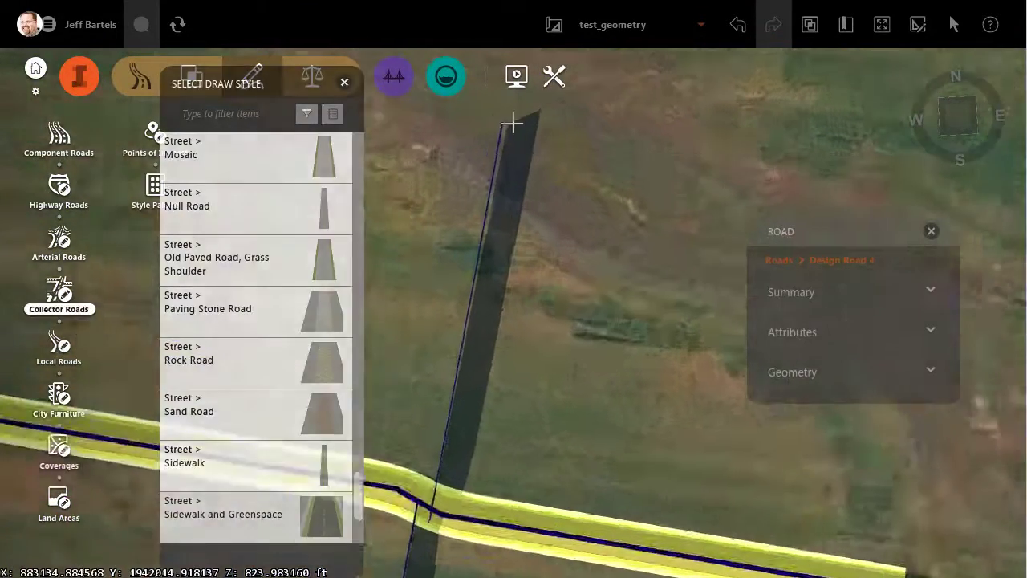
left_click(468, 138)
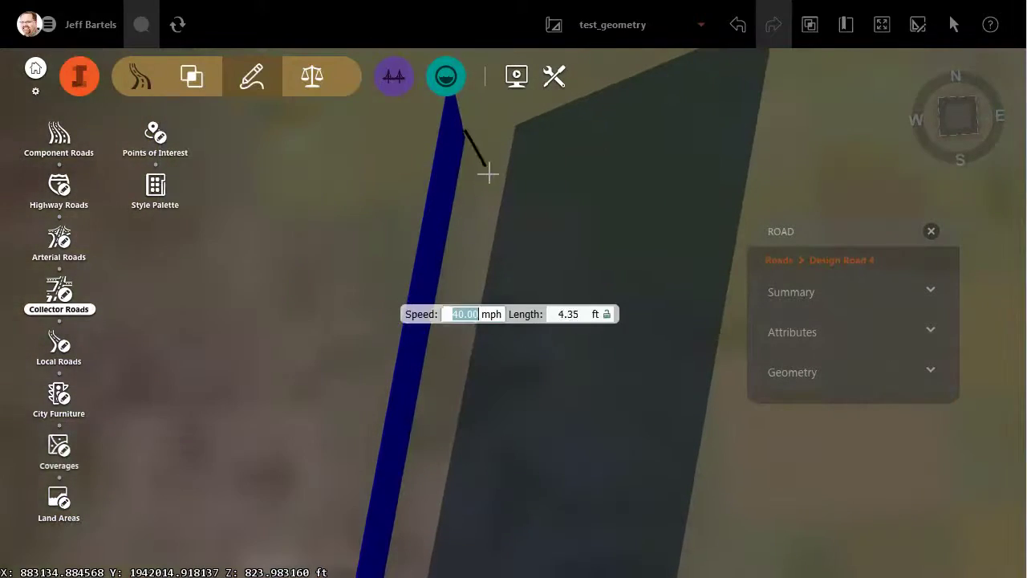
scroll(486, 172, "down", 5)
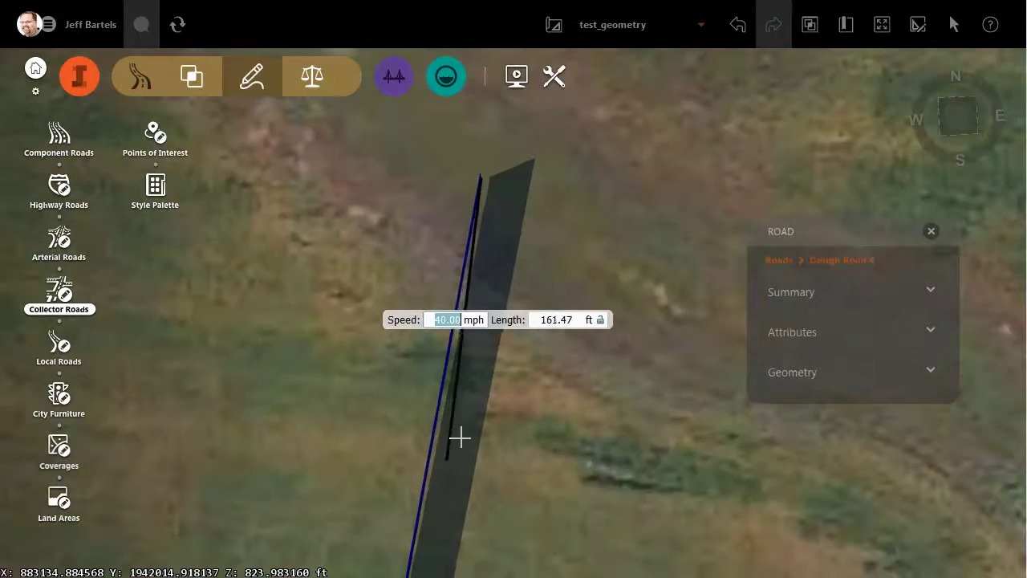
scroll(460, 447, "down", 4)
scroll(464, 491, "up", 7)
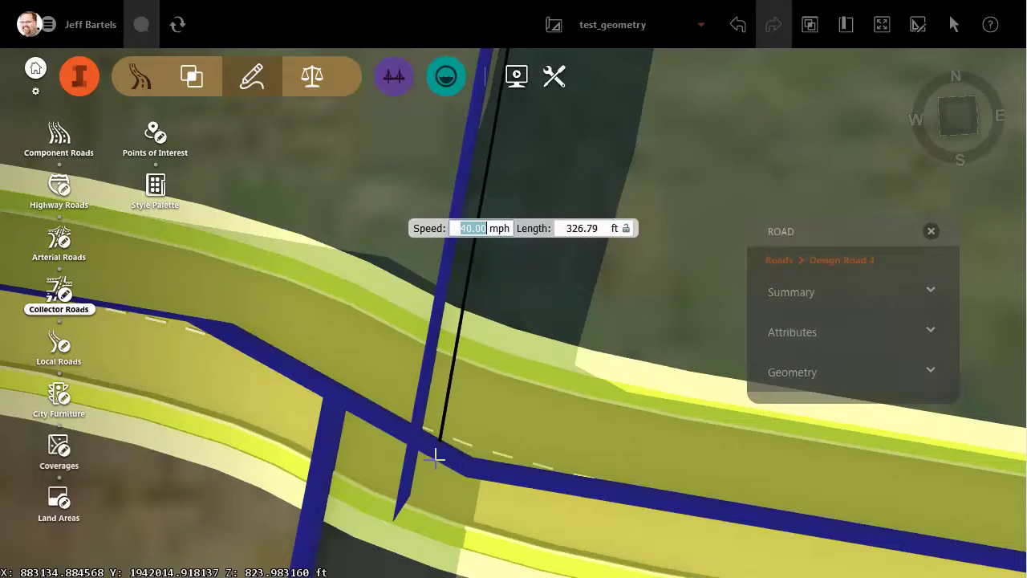
scroll(416, 498, "up", 2)
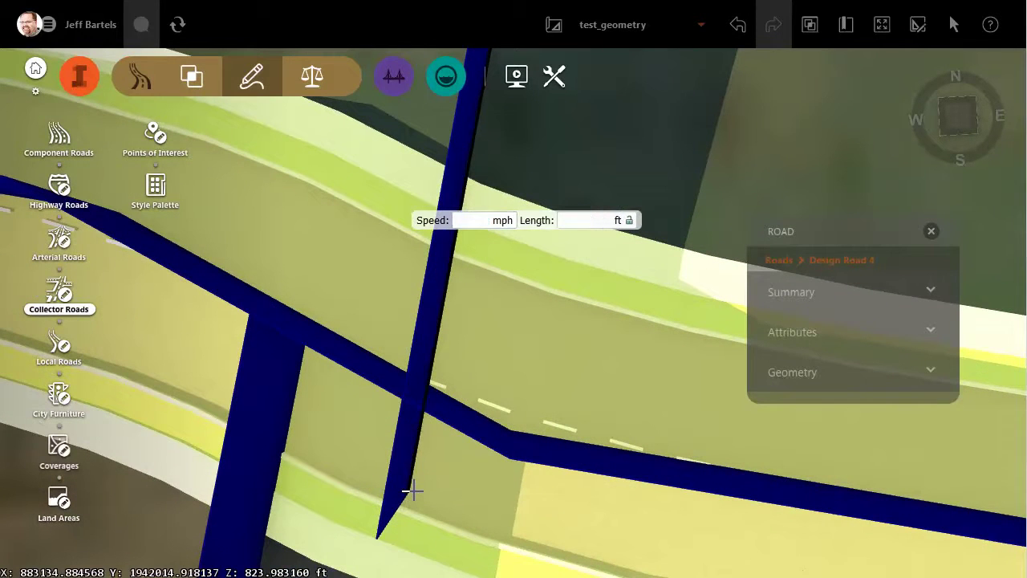
double_click(440, 470)
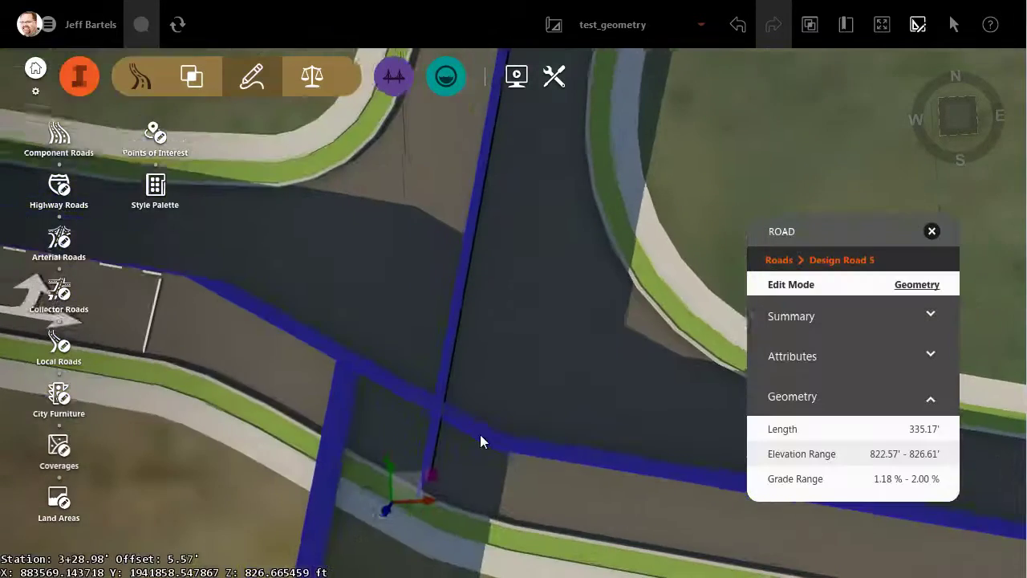
scroll(480, 434, "down", 5)
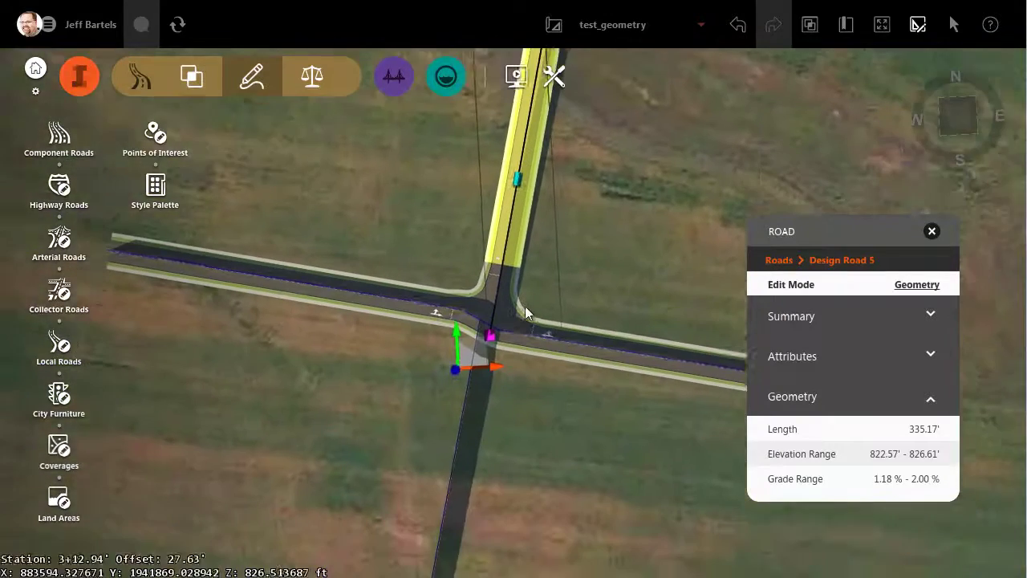
Step: Draw a Sidewalk and Greenspace collector road about 339 ft long from the southern centerline's outer end to the crossing road's centerline, then deselect it
left_click(63, 296)
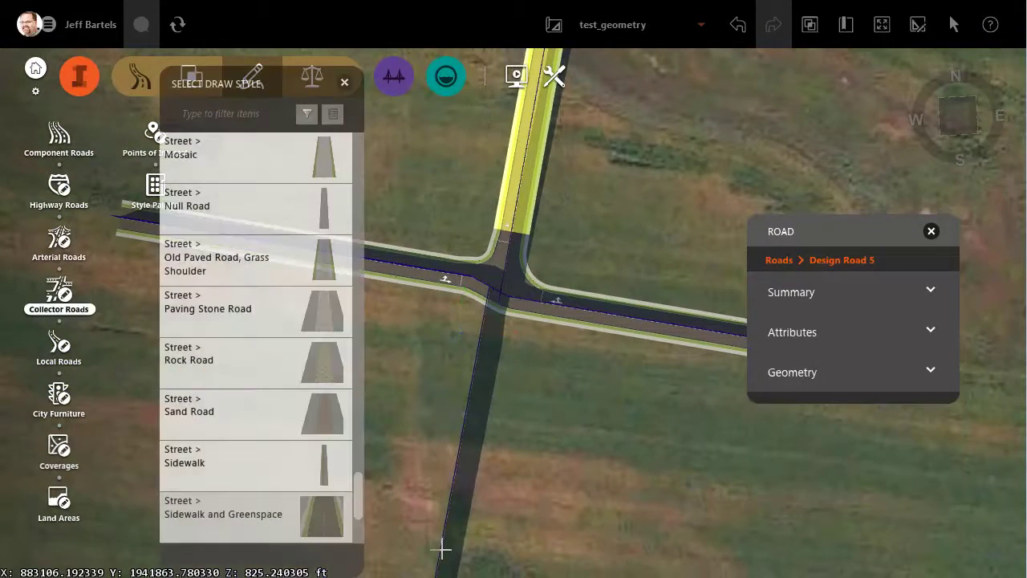
scroll(481, 535, "up", 1)
middle_click_drag(479, 532, 500, 415)
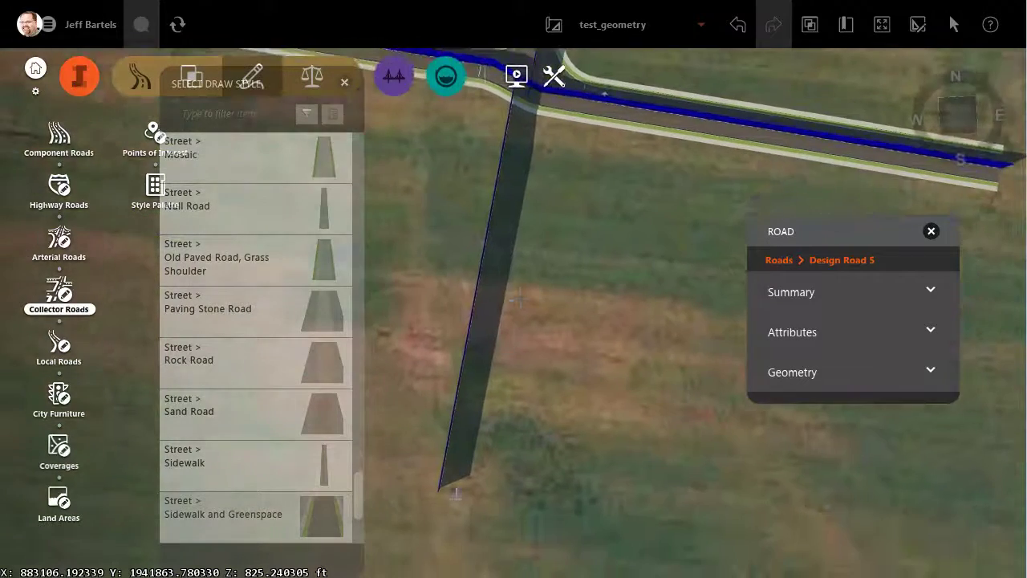
scroll(442, 493, "up", 4)
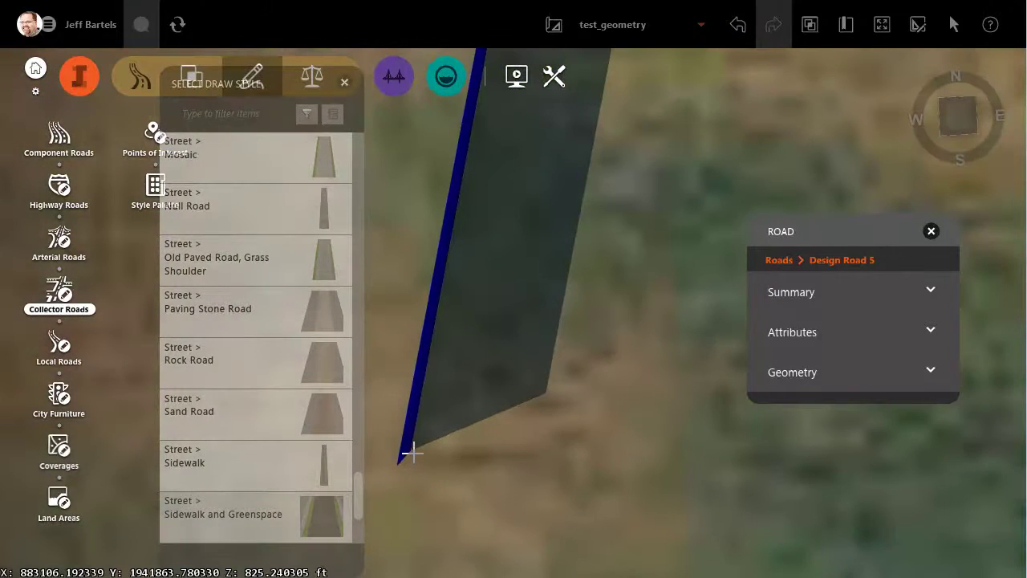
left_click(412, 453)
scroll(442, 410, "down", 3)
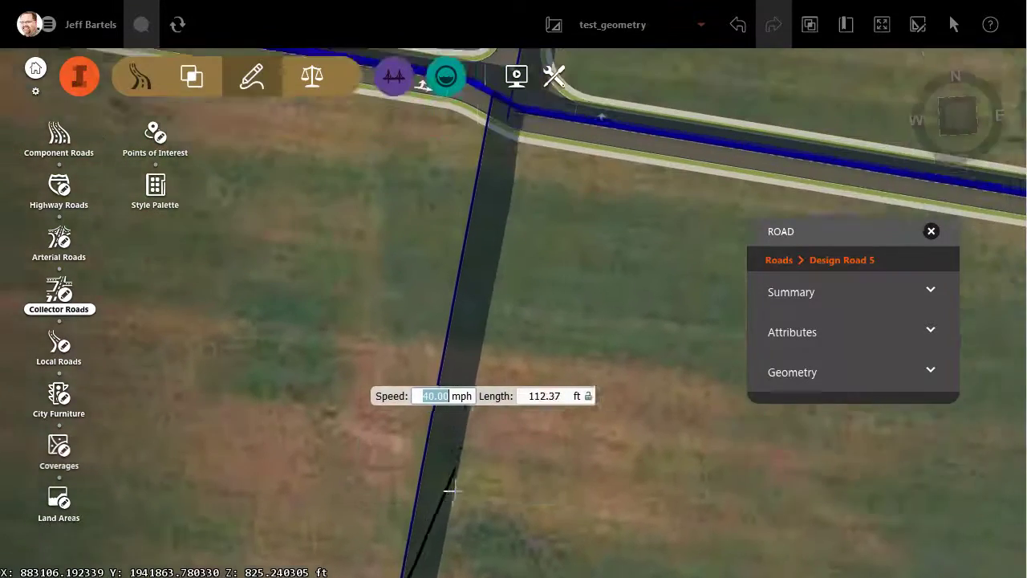
scroll(470, 294, "up", 3)
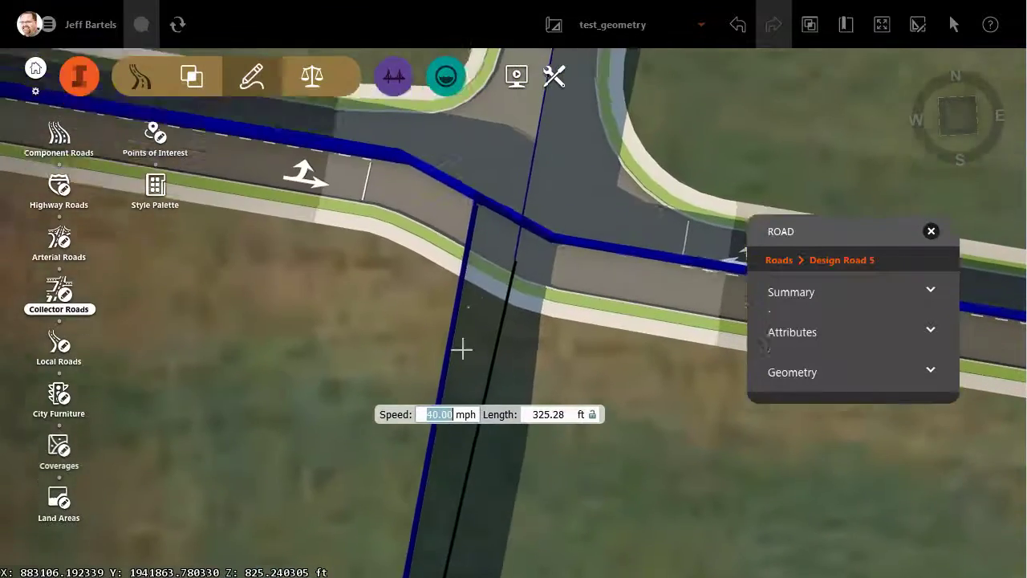
scroll(472, 293, "up", 3)
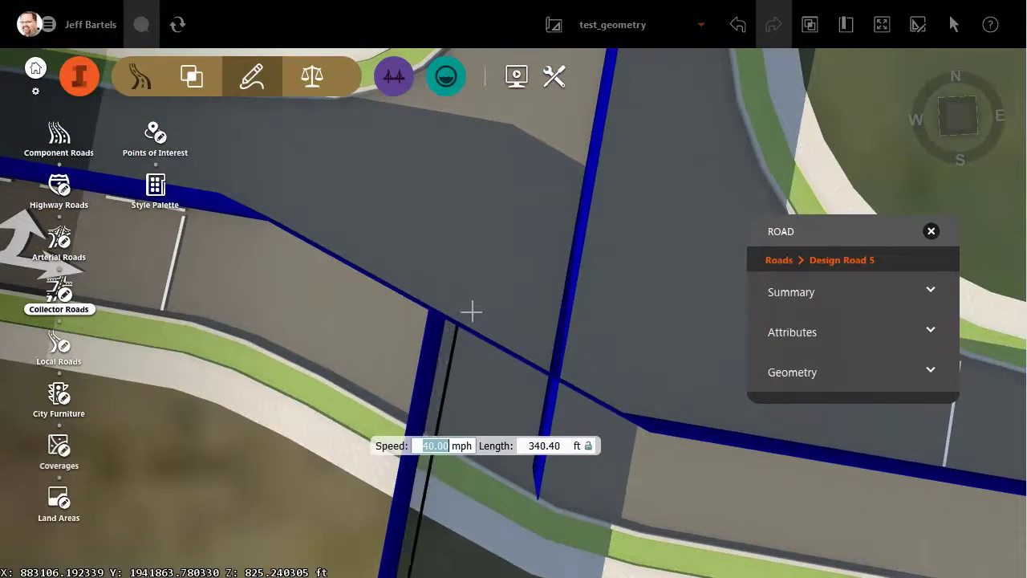
double_click(448, 319)
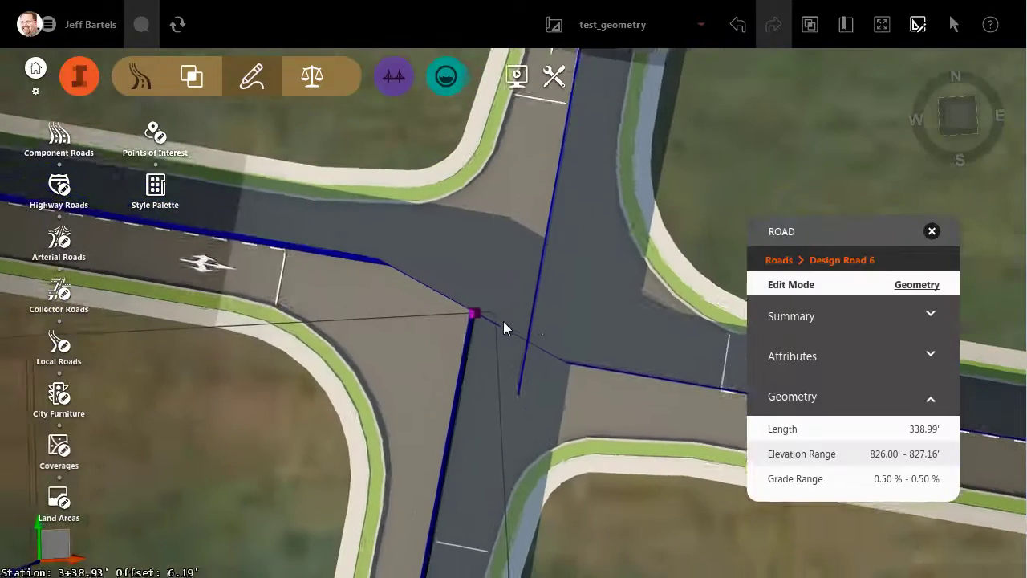
left_click(287, 393)
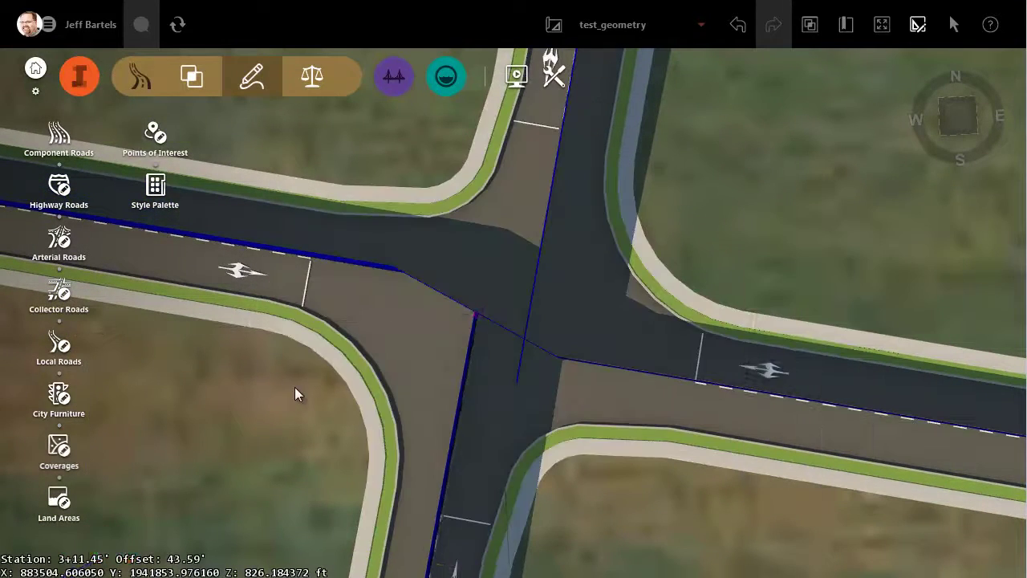
Step: Remove the intersection 3D model data source with its guide geometry from the model
left_click_drag(543, 480, 546, 376)
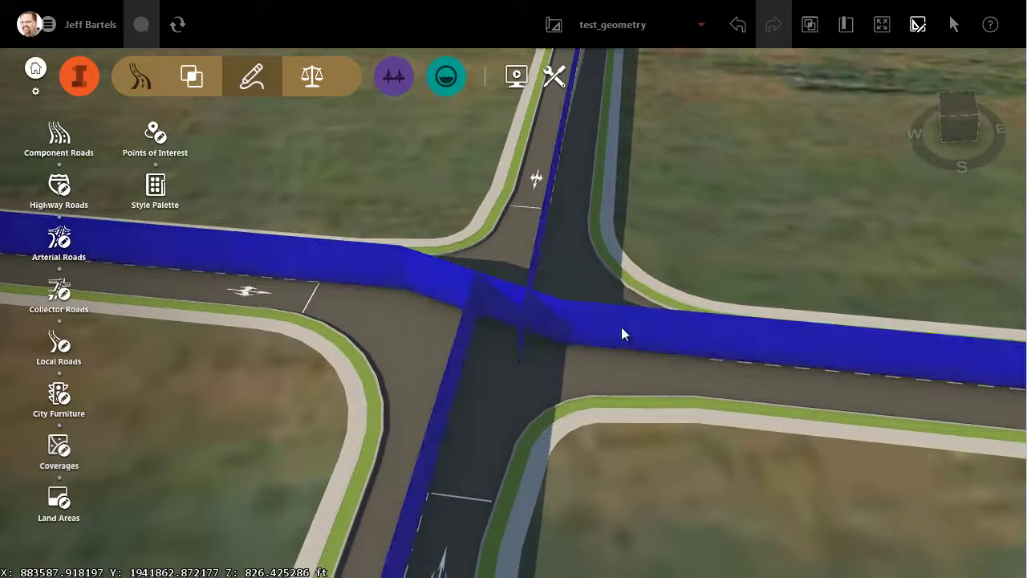
left_click(621, 327)
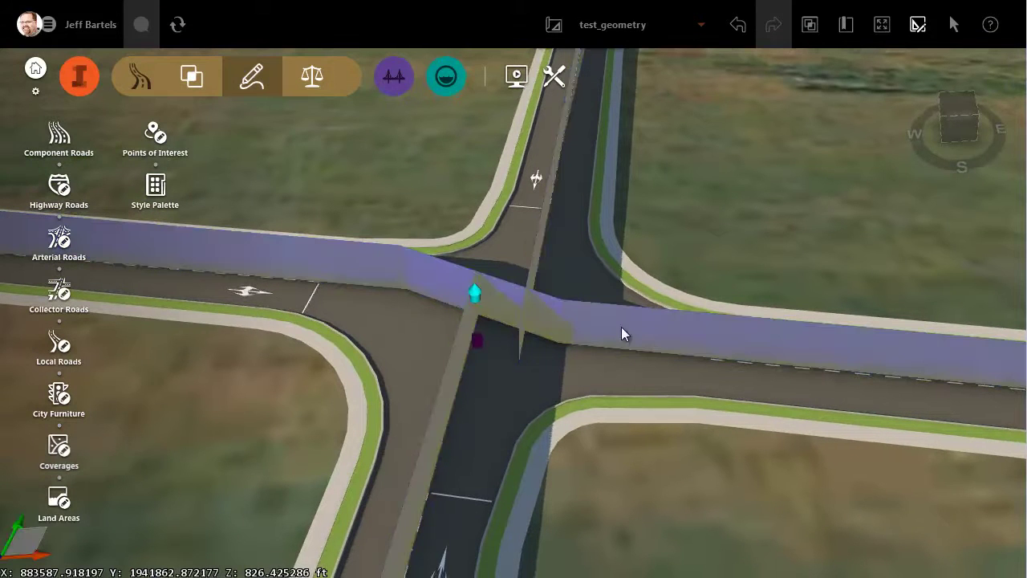
left_click(82, 80)
left_click(58, 137)
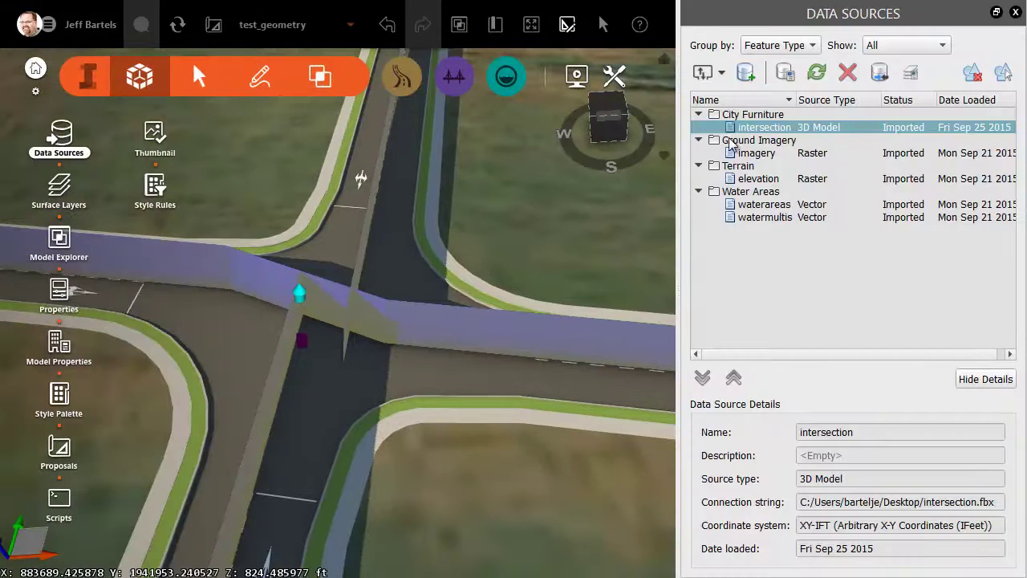
right_click(764, 132)
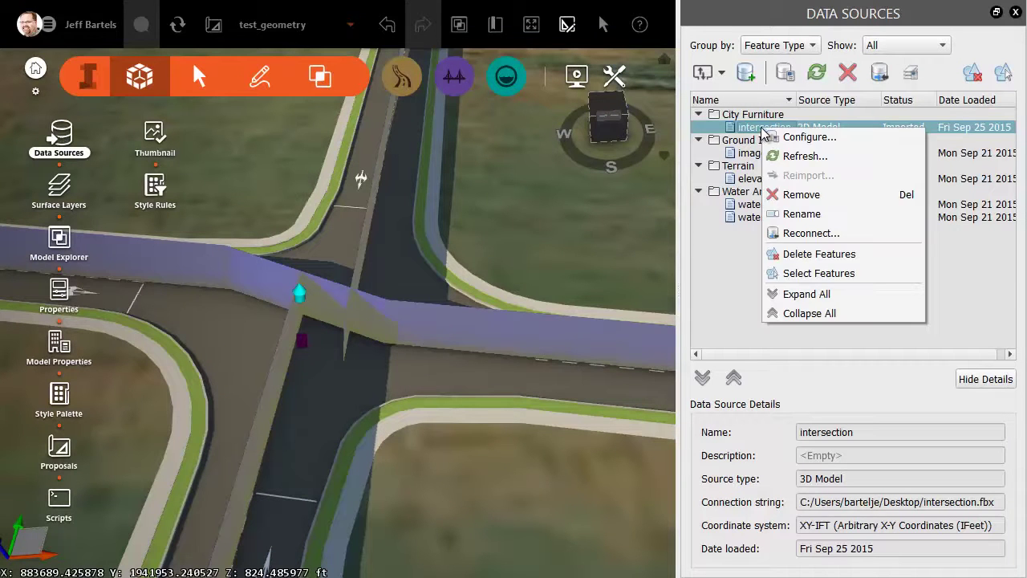
left_click(782, 193)
left_click(588, 307)
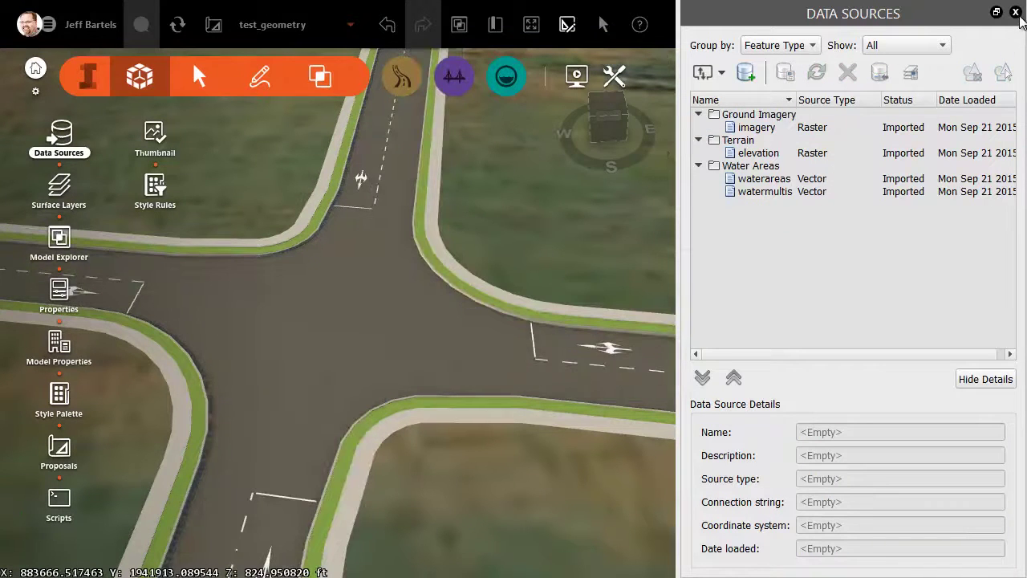
Step: Close the data source list and put the southern collector road into Style edit mode
left_click(1016, 14)
scroll(786, 273, "down", 5)
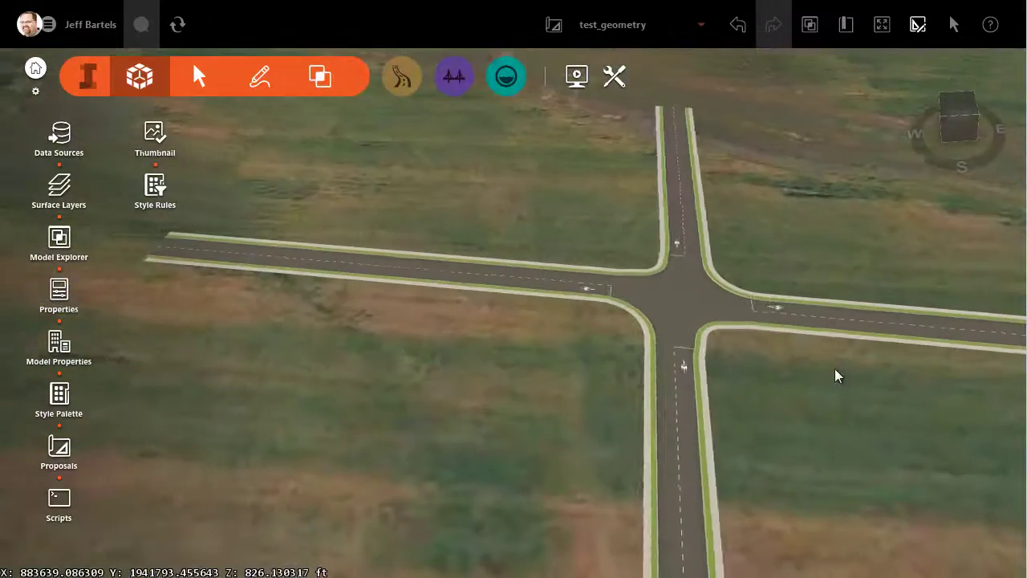
middle_click_drag(778, 337, 637, 277)
left_click_drag(597, 361, 617, 433)
scroll(617, 401, "down", 2)
middle_click_drag(616, 399, 513, 340)
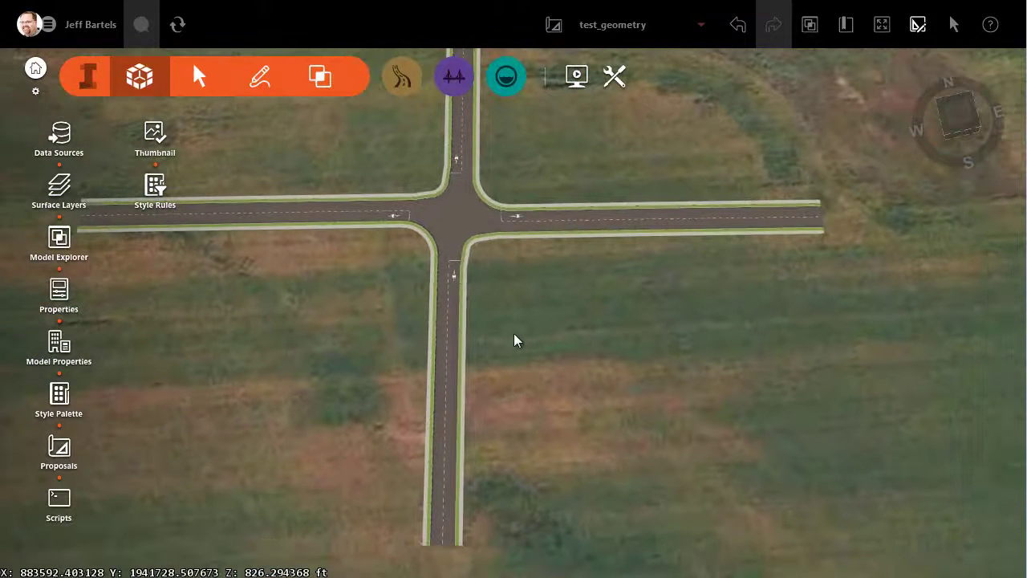
left_click(448, 421)
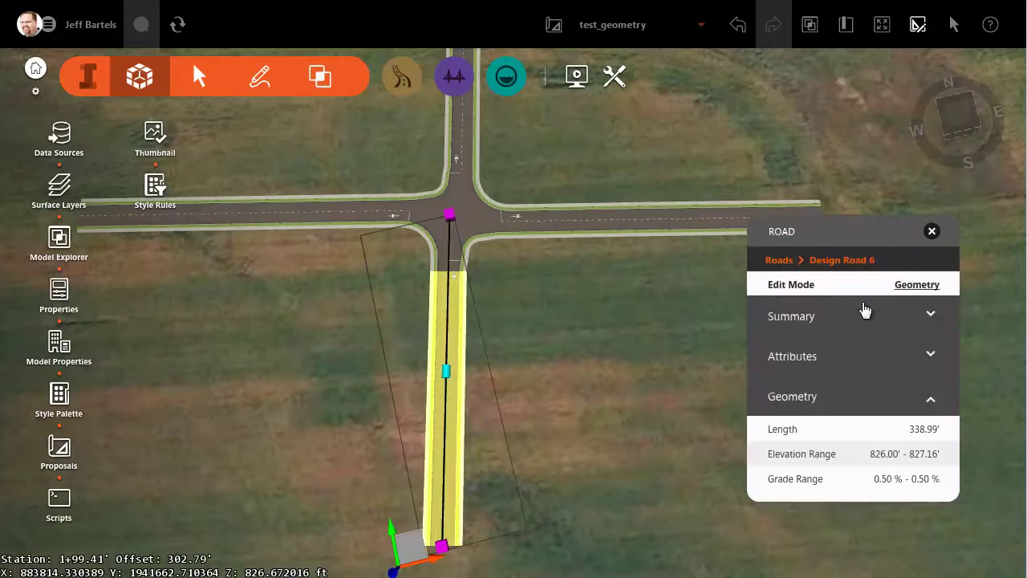
left_click(913, 286)
left_click(886, 323)
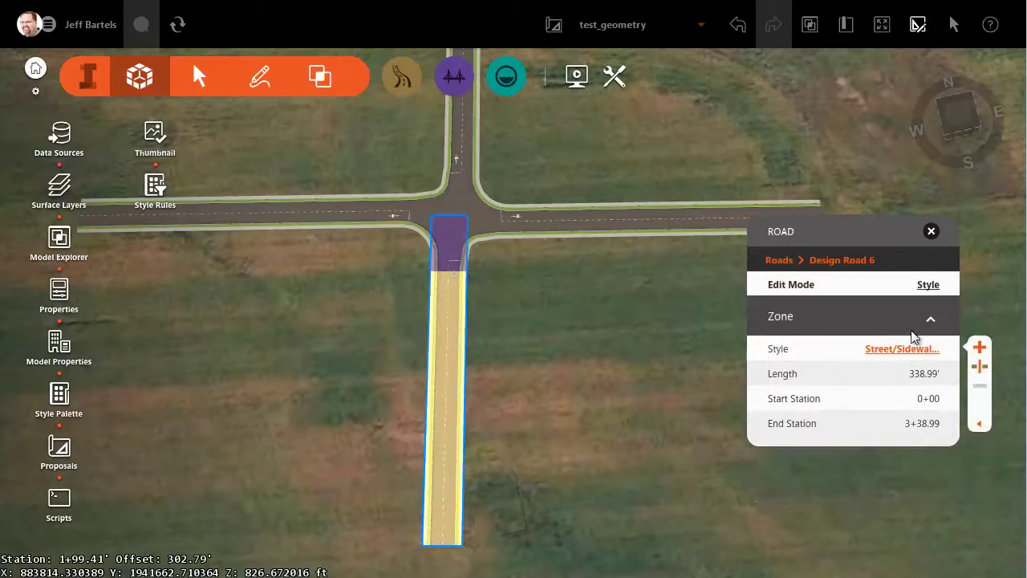
Step: Add a Median RT style zone to the southern road from about station 1+25.51 to its outer end
left_click(978, 347)
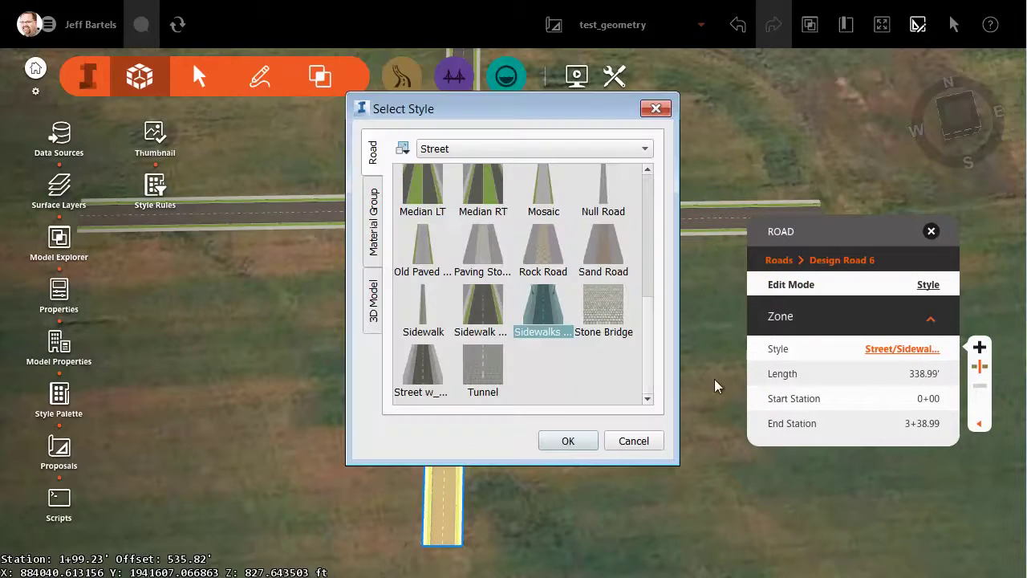
left_click(494, 188)
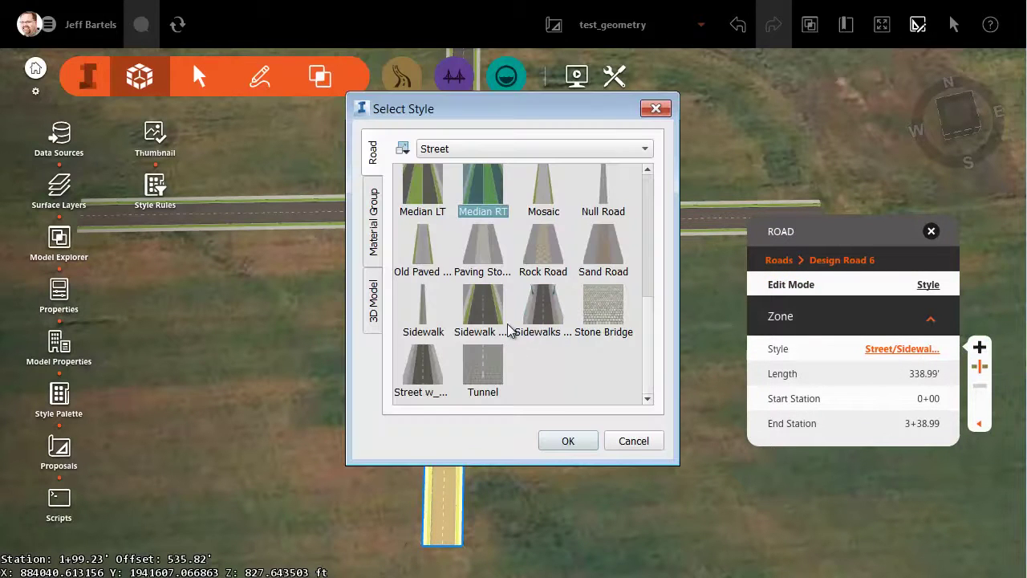
left_click(566, 444)
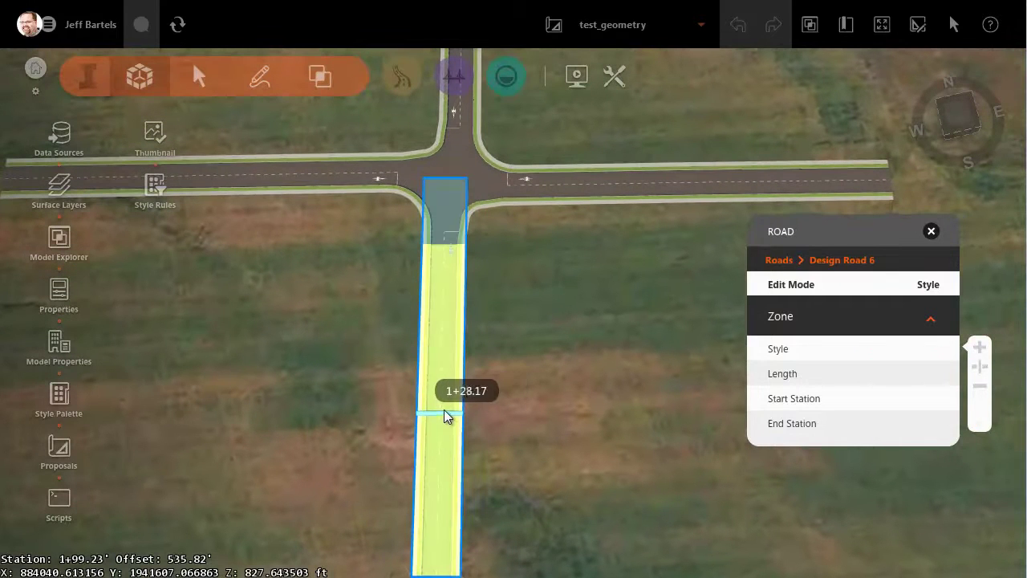
left_click(447, 415)
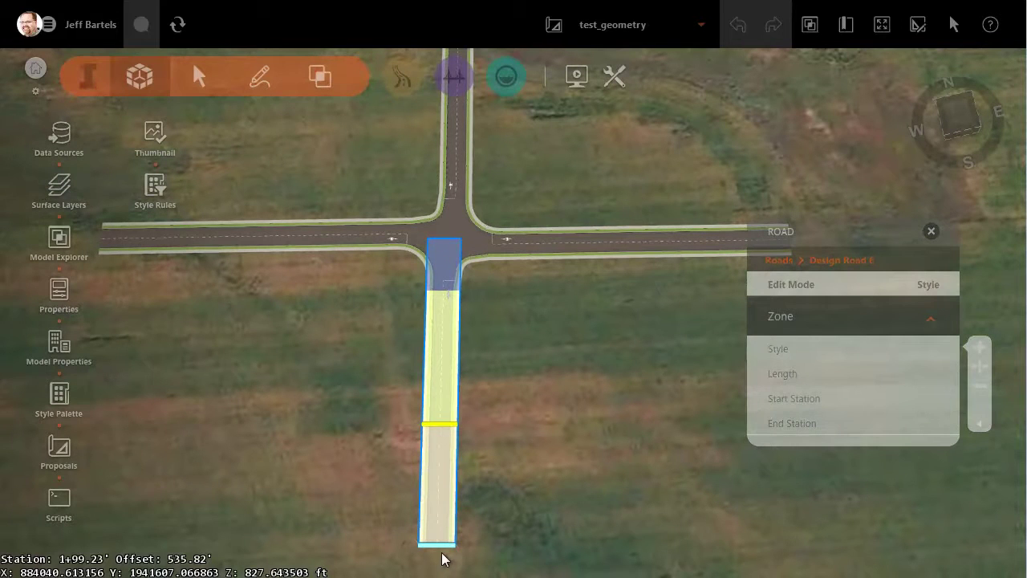
left_click(442, 557)
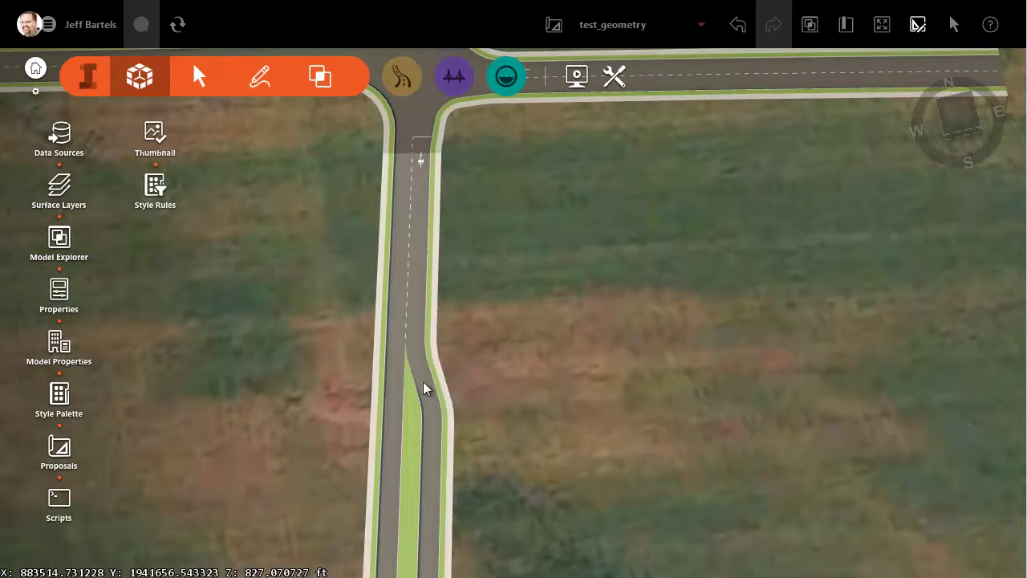
Step: Add a Lanes Forward zone with 3 lanes on the southern road, from its intersection end to about station 1+57
scroll(473, 314, "down", 3)
middle_click_drag(523, 325, 554, 425)
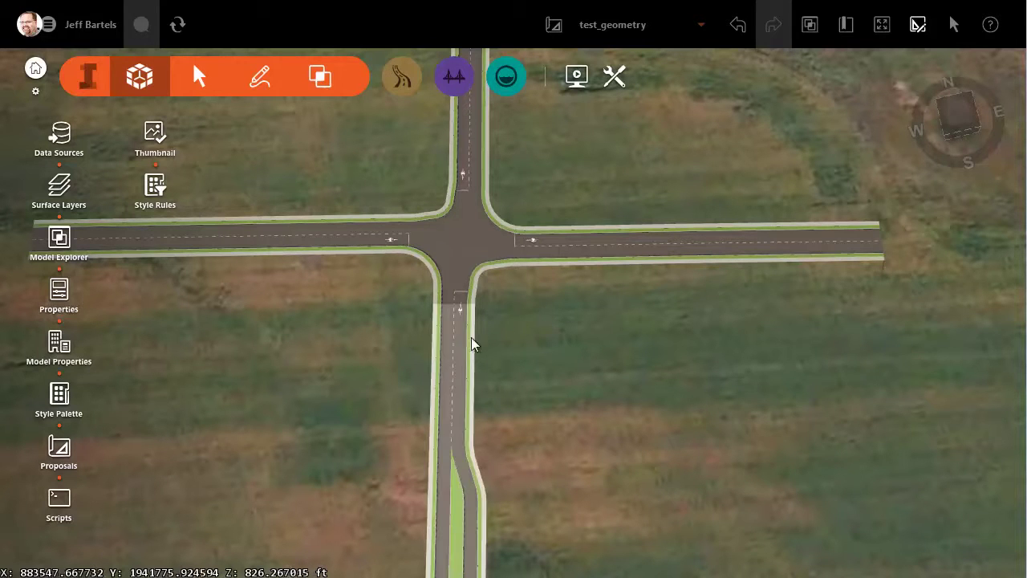
left_click(458, 348)
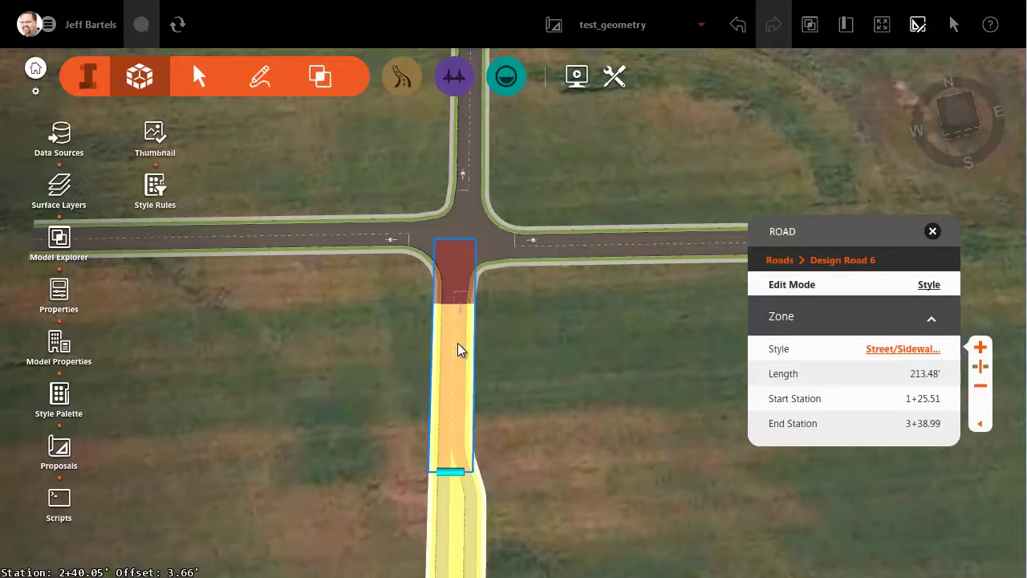
left_click(928, 286)
left_click(883, 346)
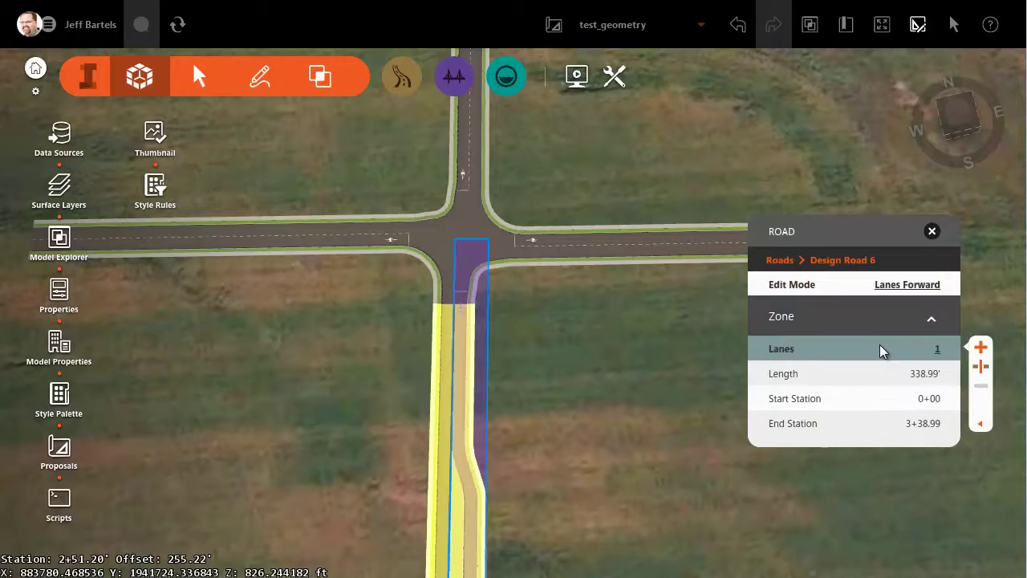
left_click(980, 347)
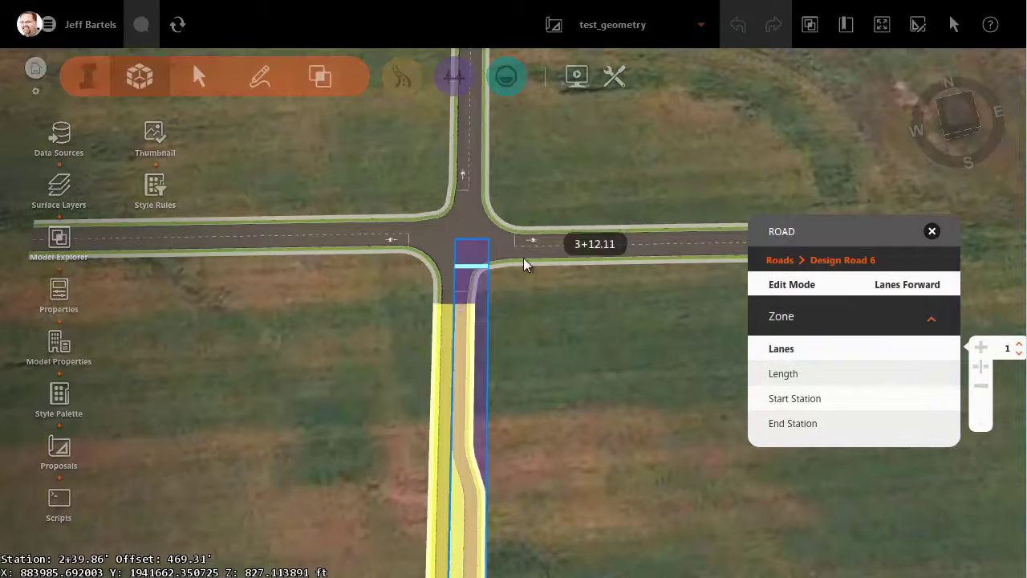
left_click(473, 240)
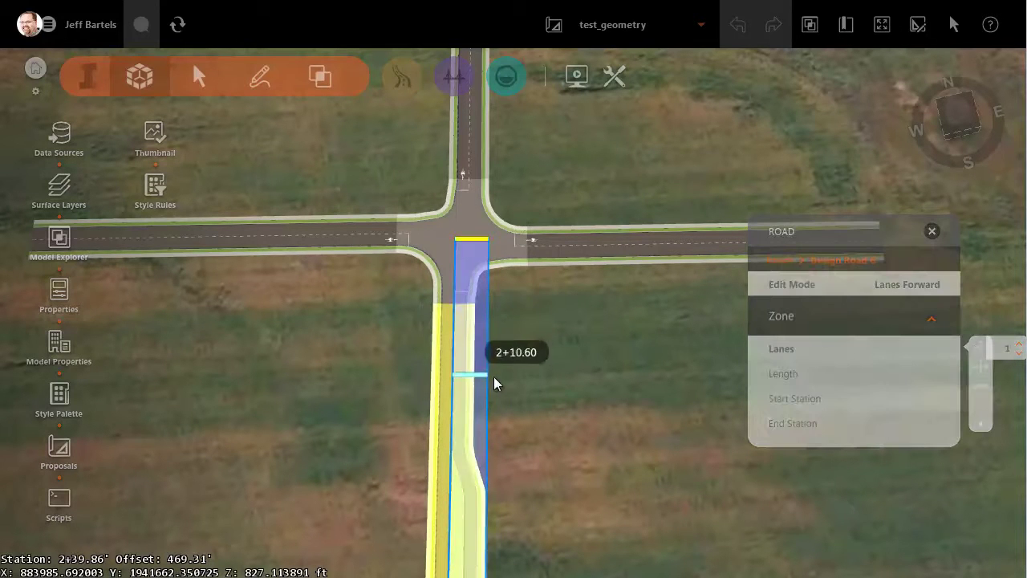
left_click(483, 436)
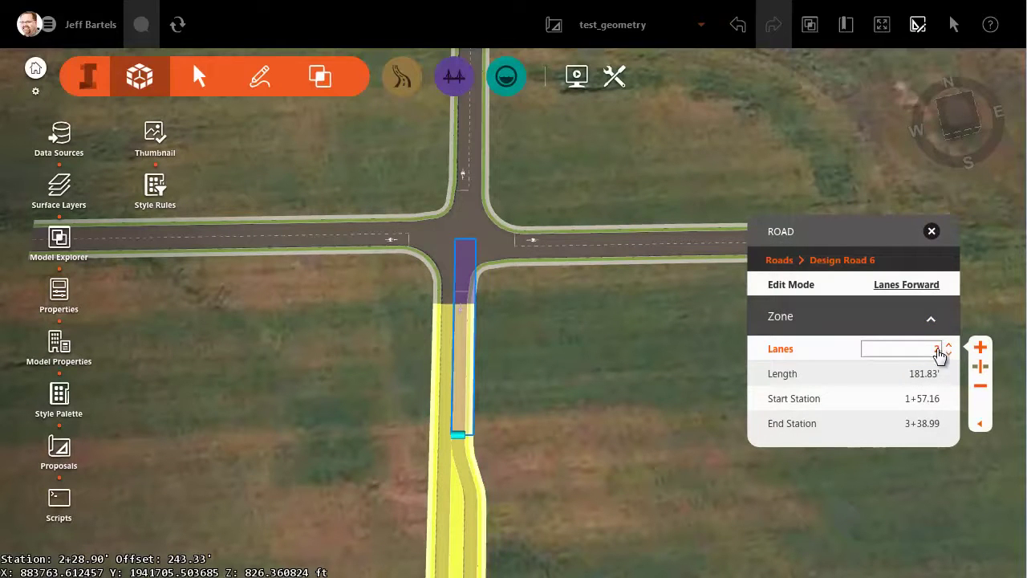
key("Up")
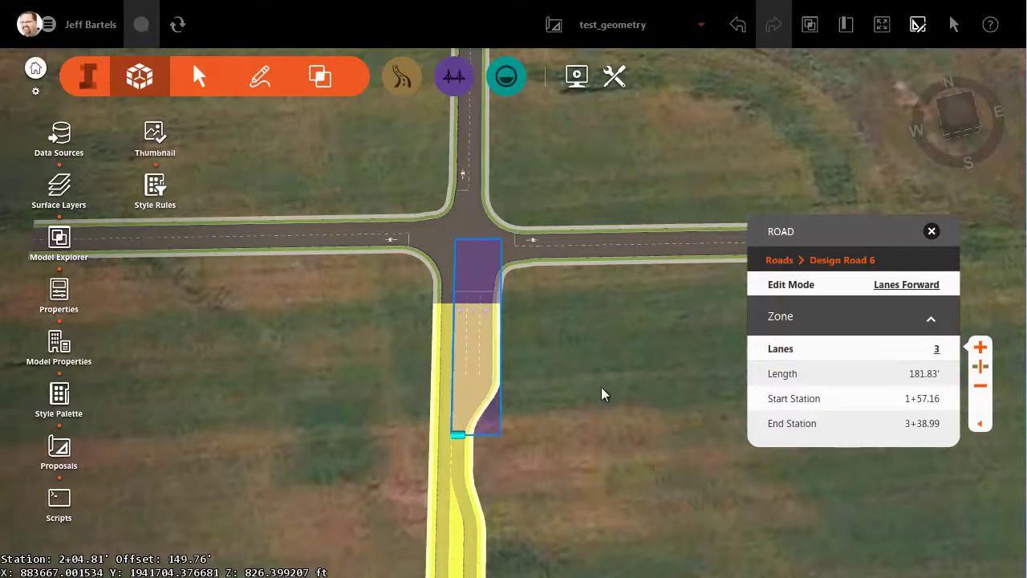
Step: Extend the southern road's three-lane zone to the median zone's edge at station 1+25.51, then deselect the road
left_click_drag(459, 445, 454, 486)
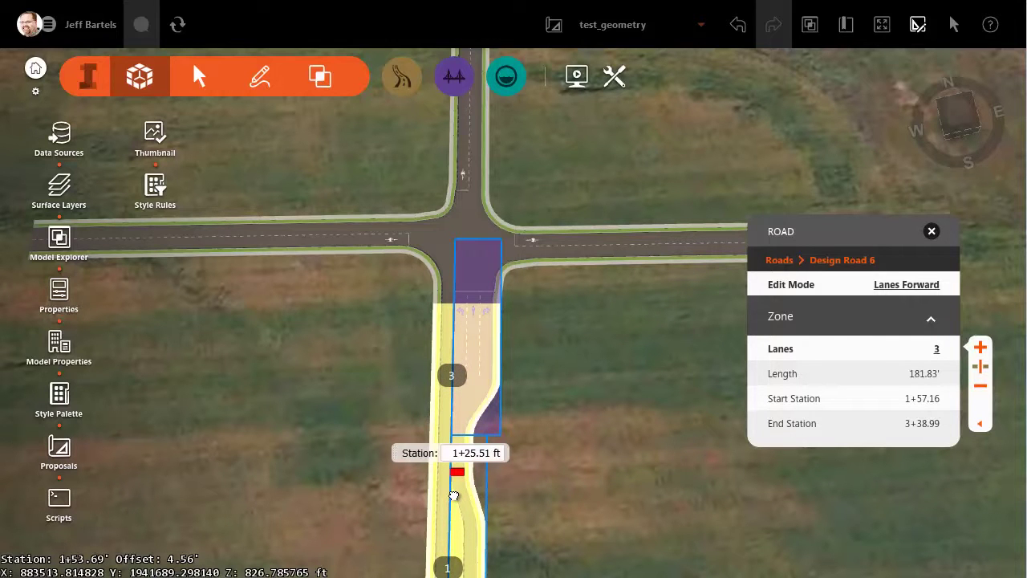
left_click_drag(460, 489, 460, 486)
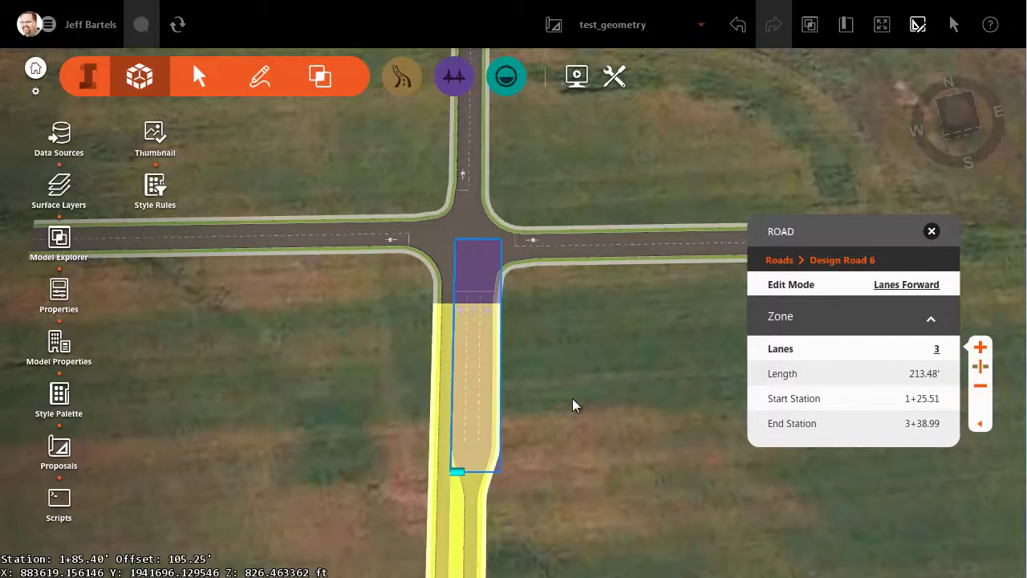
key("Escape")
Step: Set the intersection's design vehicle to SU-30 and deselect the intersection
left_click_drag(578, 360, 582, 412)
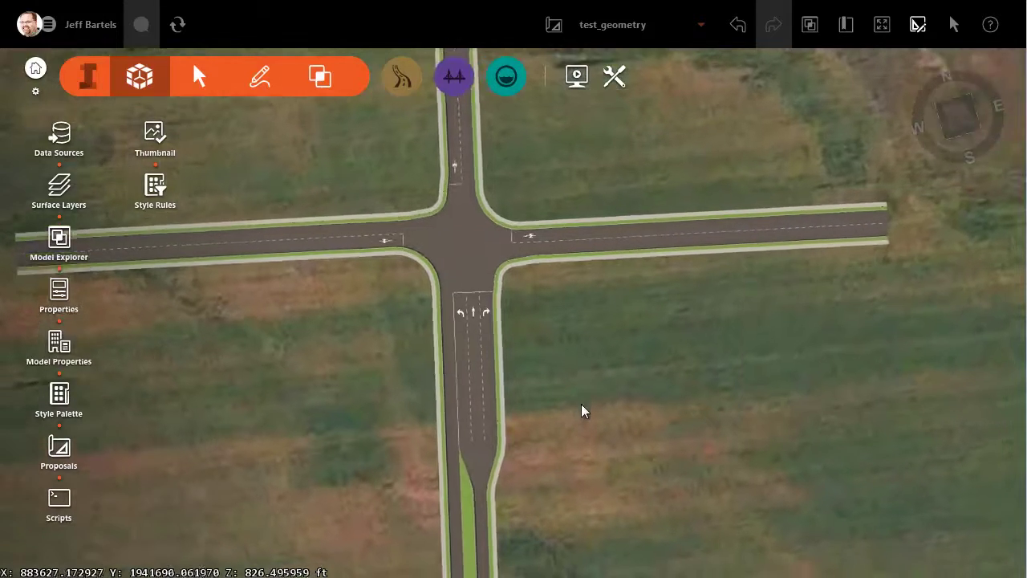
scroll(568, 345, "up", 1)
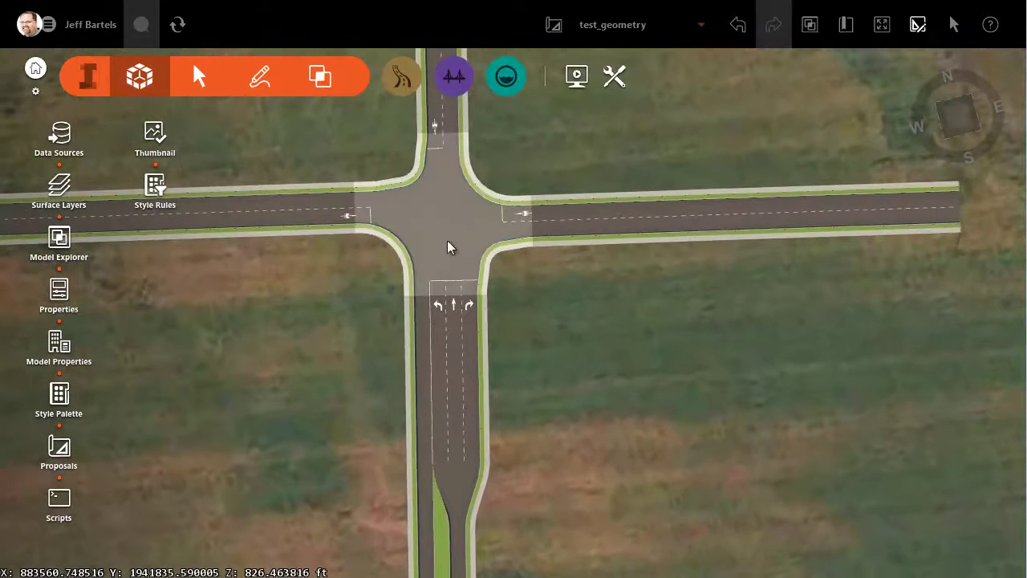
left_click(441, 228)
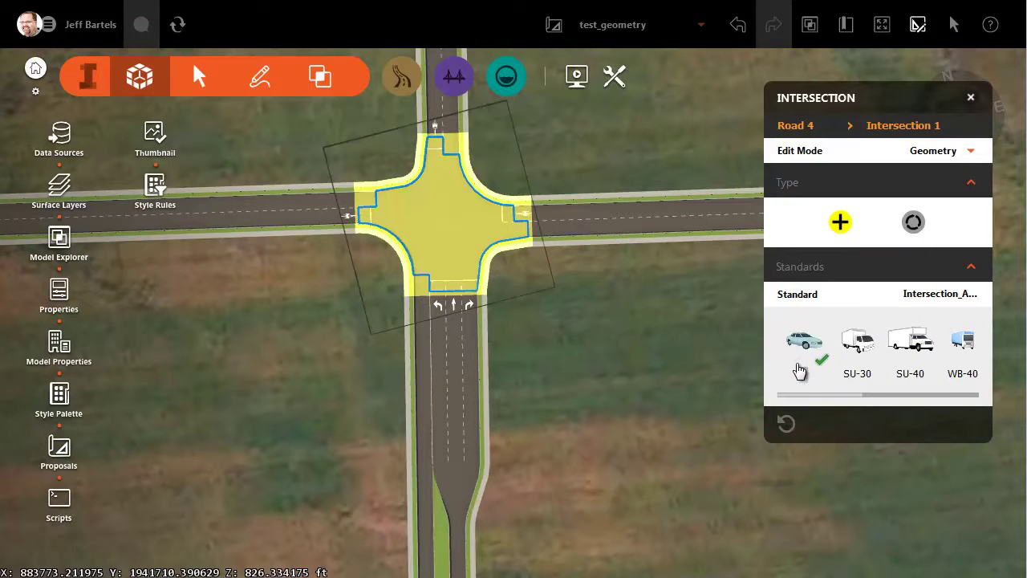
left_click(864, 350)
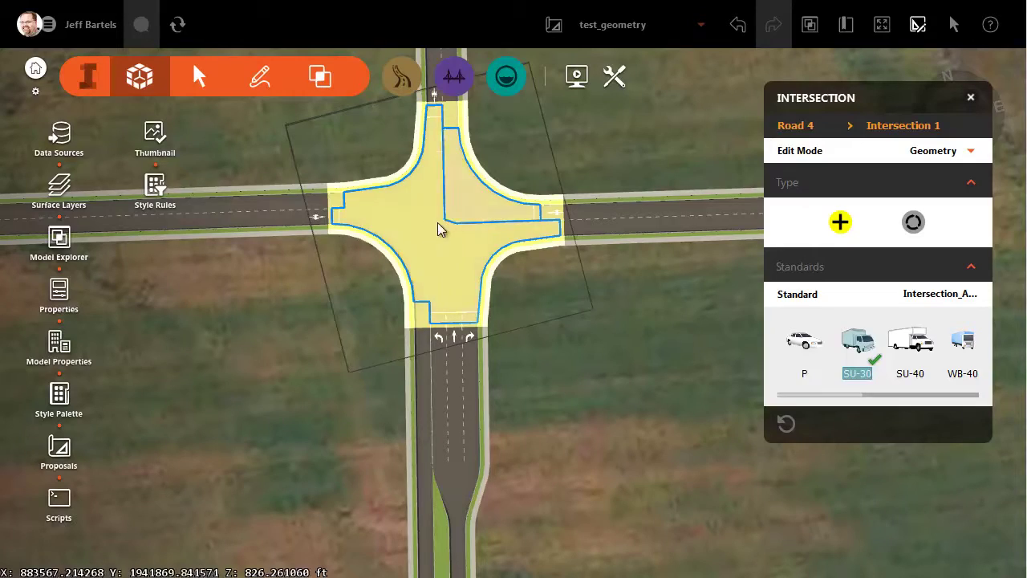
key("Escape")
Step: Add a Median RT style zone to the northern road from about station 1+19.59 to its outer end
left_click_drag(721, 340, 298, 557)
middle_click_drag(649, 453, 522, 244)
left_click_drag(631, 455, 614, 465)
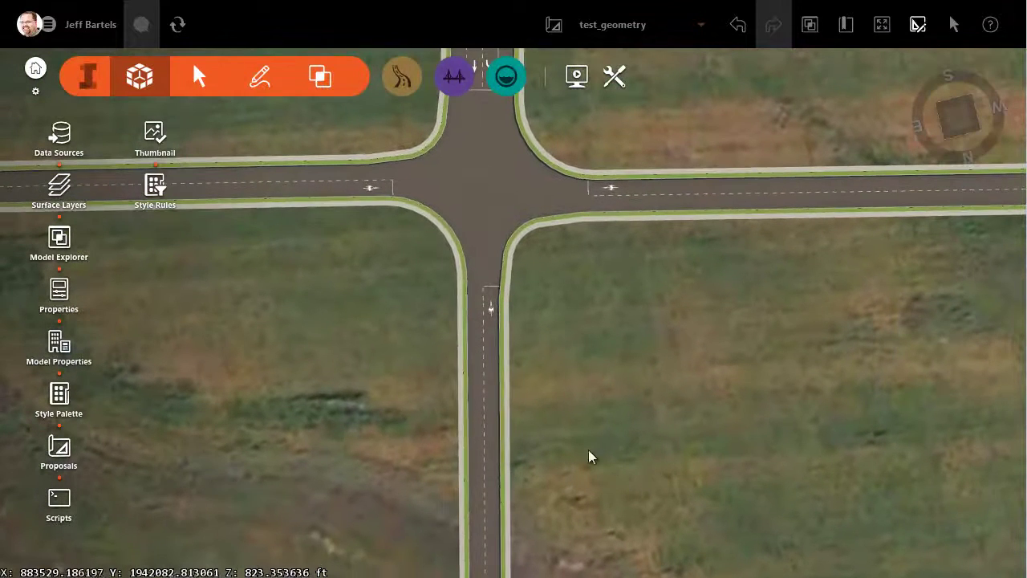
left_click(484, 468)
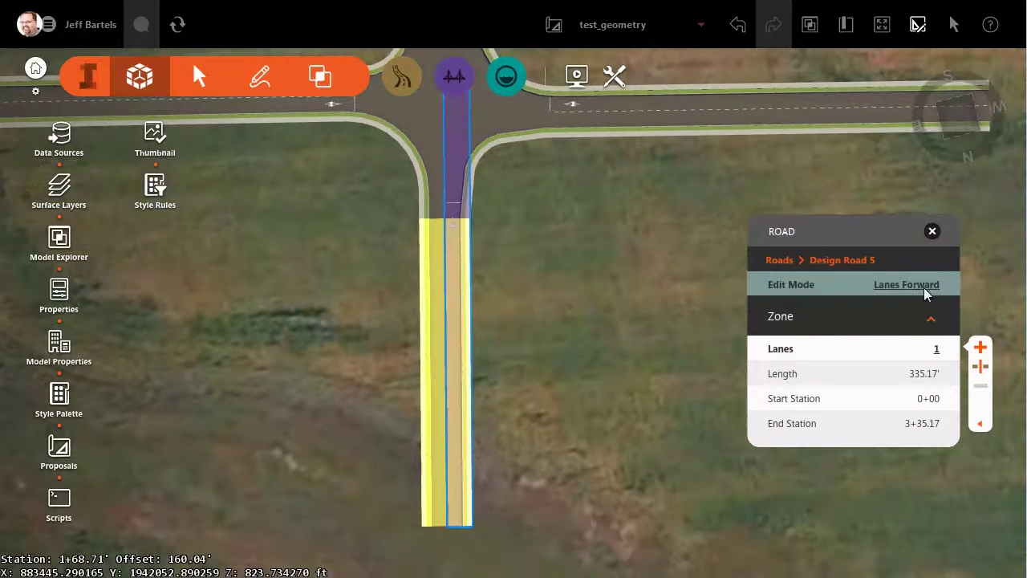
left_click(924, 287)
left_click(904, 322)
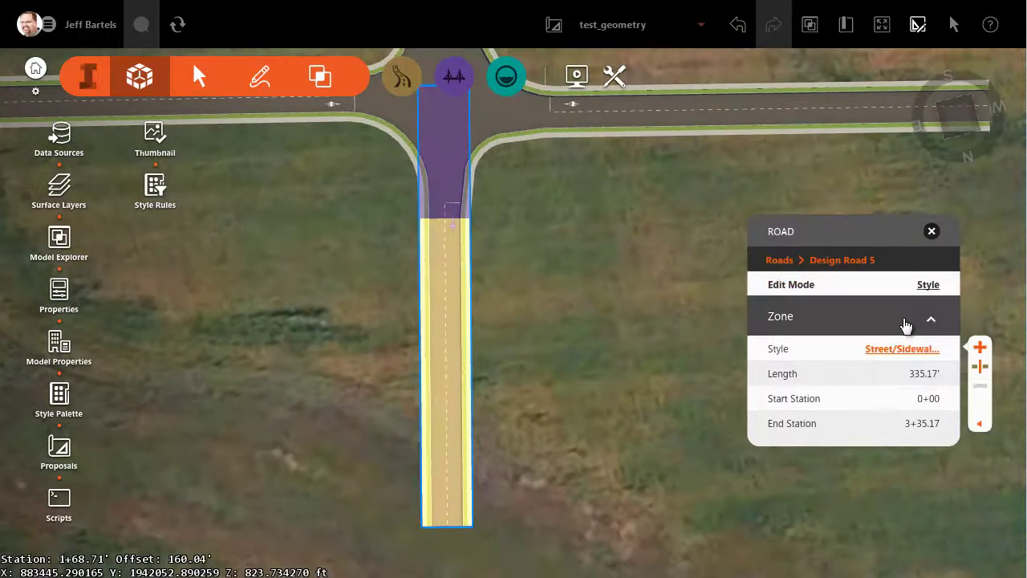
left_click(980, 350)
left_click(484, 195)
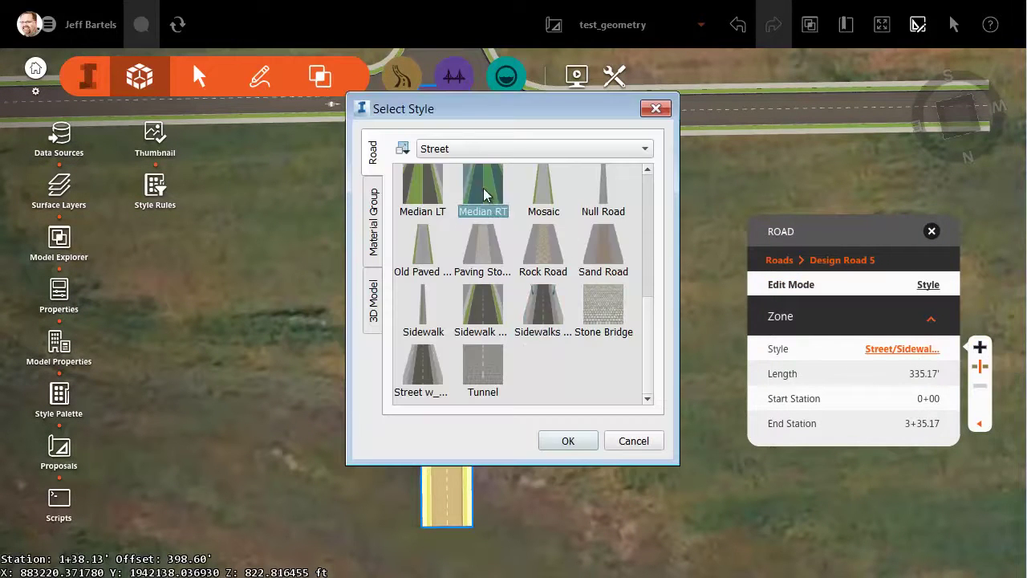
left_click(568, 440)
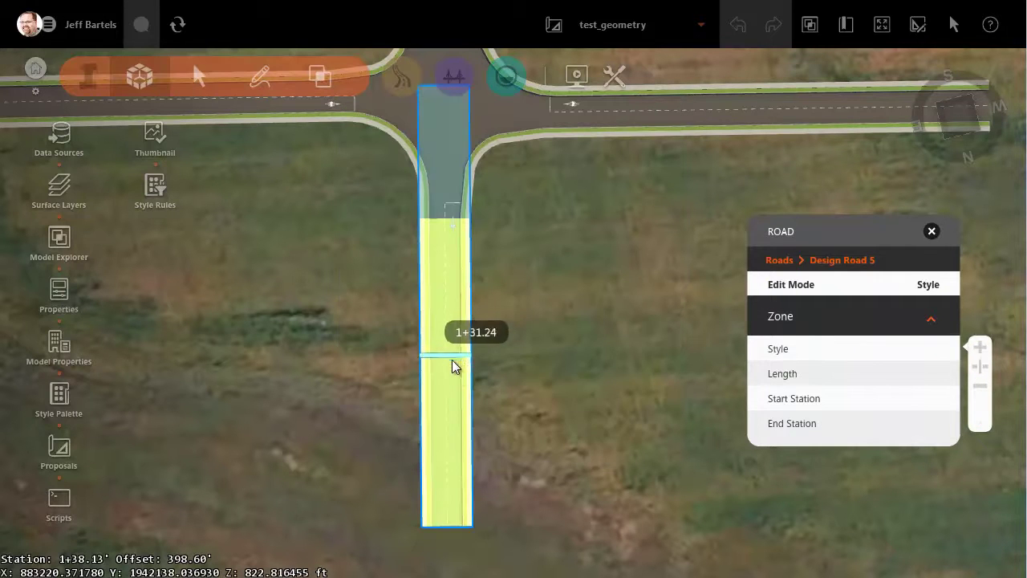
left_click_drag(456, 370, 462, 535)
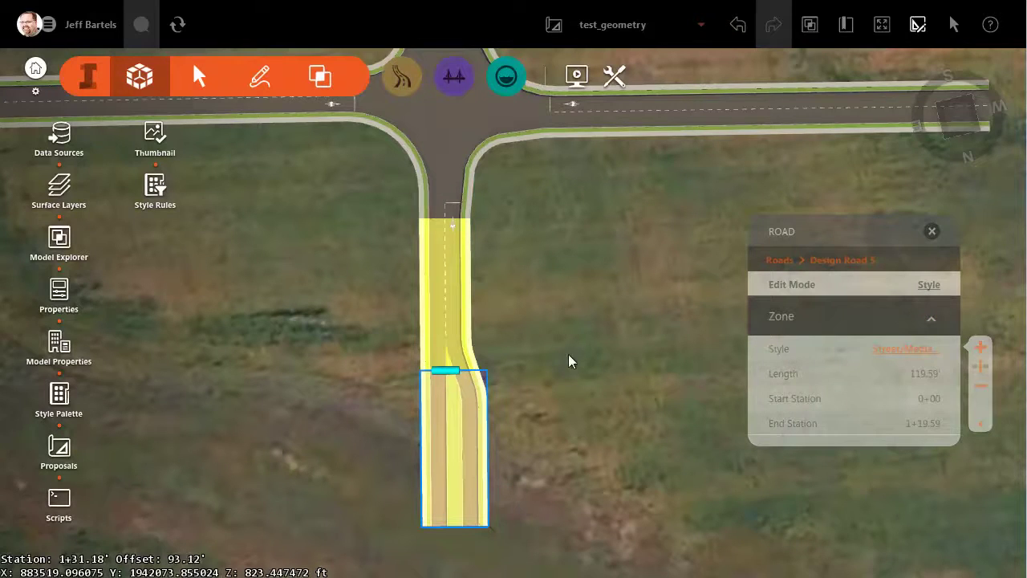
Step: Add a Lanes Forward zone with 3 lanes on the northern road, from its intersection end to about station 1+54
left_click(929, 287)
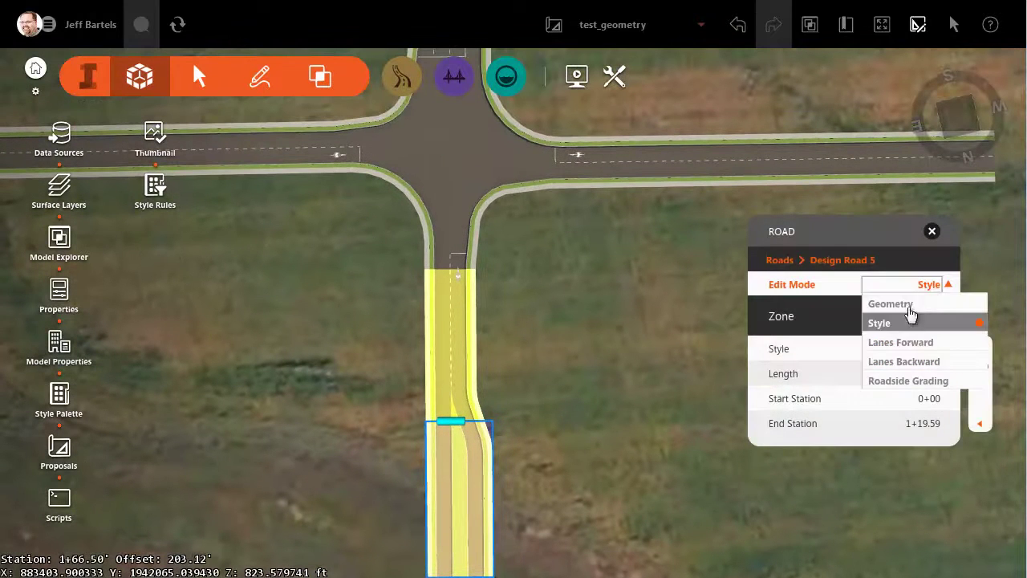
left_click(906, 344)
left_click(977, 347)
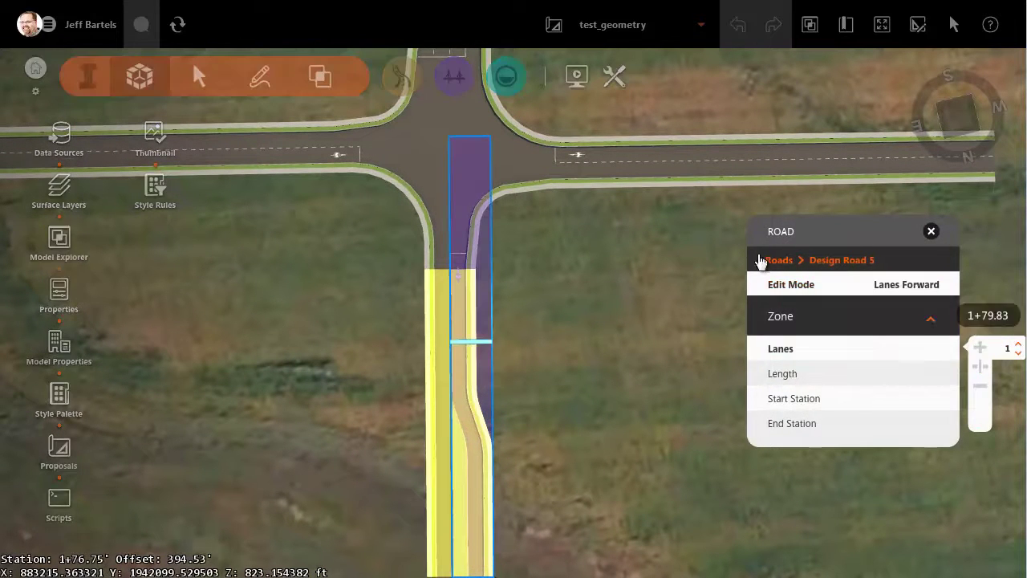
left_click(474, 143)
left_click(484, 382)
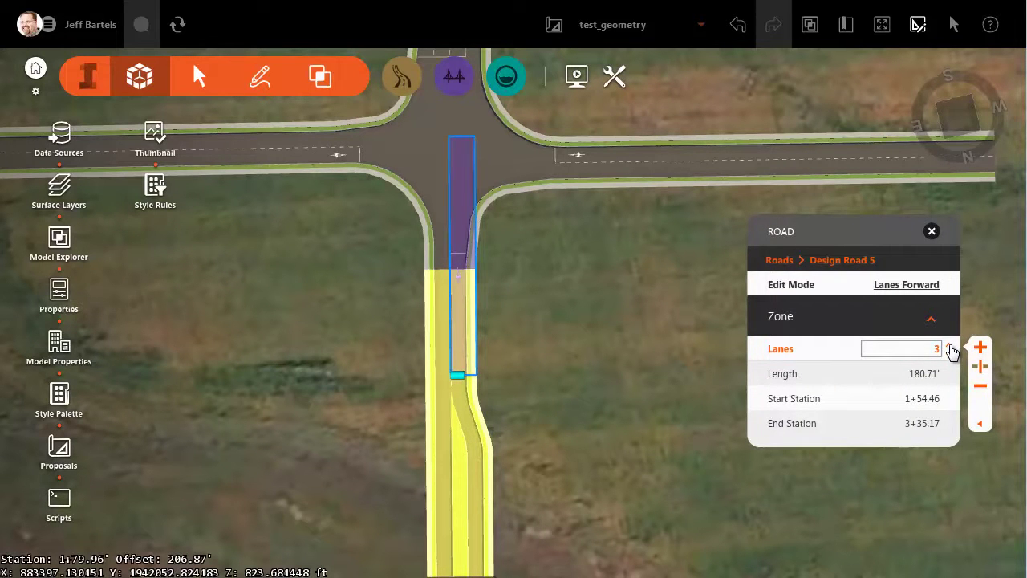
key("Return")
Step: Extend the northern road's three-lane zone to the median zone's edge at station 1+19.59, then deselect the road
left_click_drag(458, 374, 458, 420)
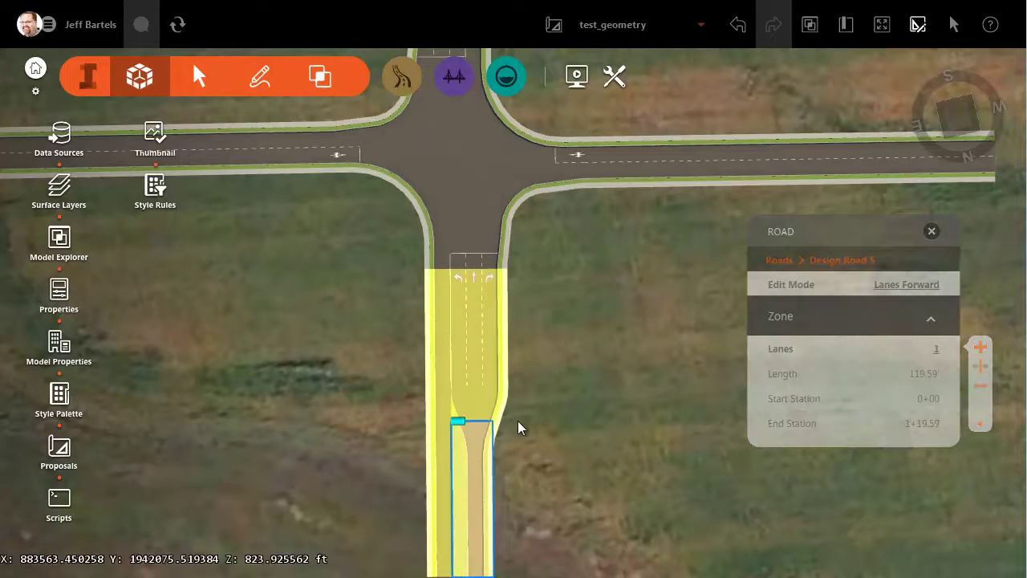
key("Escape")
left_click_drag(693, 300, 648, 398)
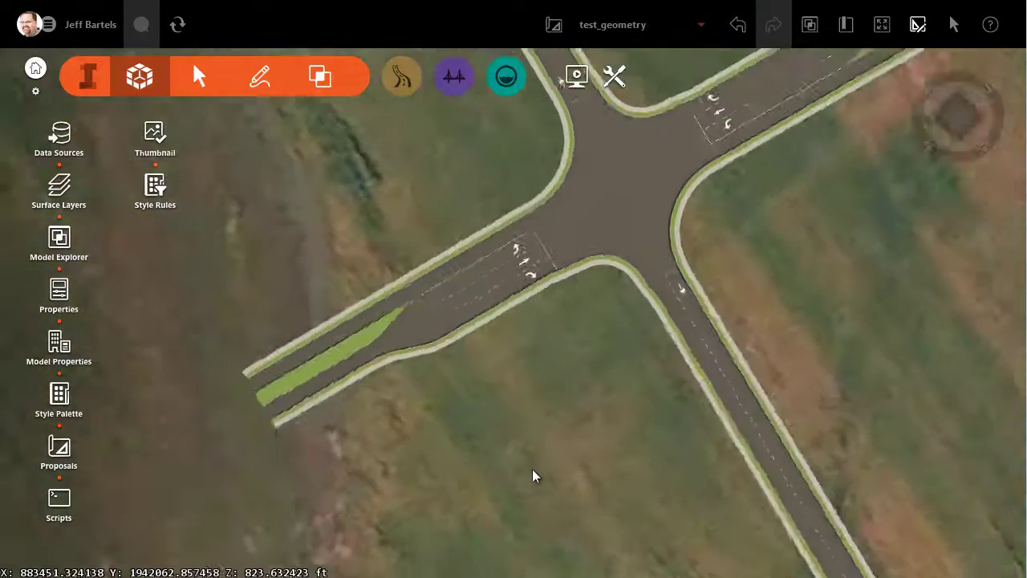
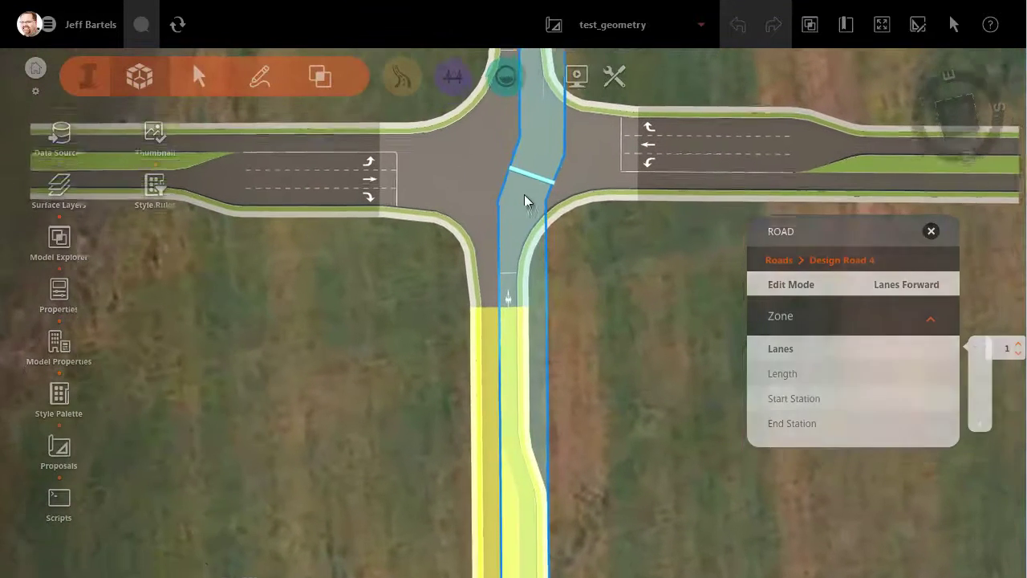
Step: Add a Lanes Forward zone with 3 lanes on the western road, from about station 4+05.92 in the intersection out to 2+44.78
middle_click_drag(524, 195, 513, 221)
left_click_drag(513, 215, 511, 204)
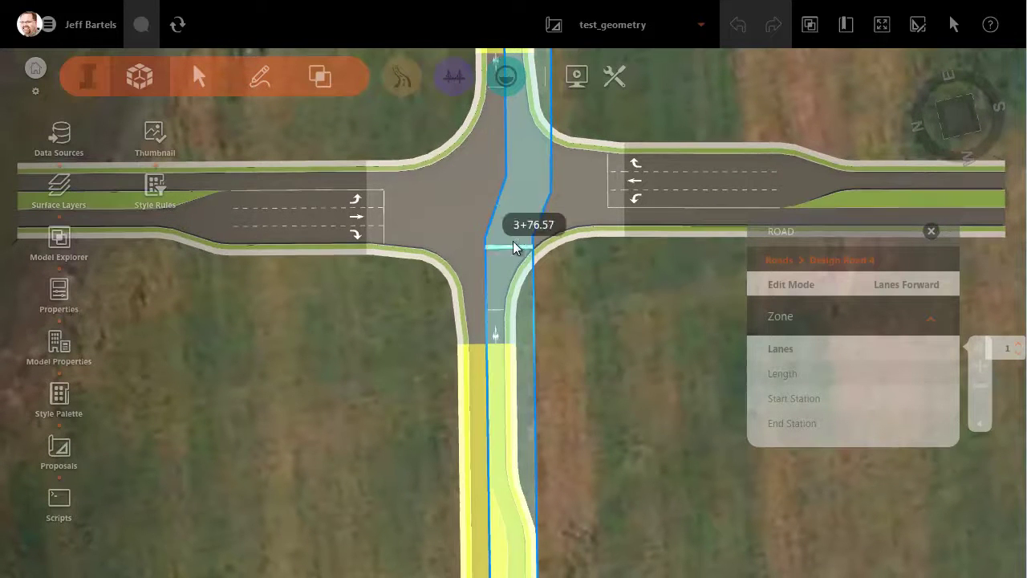
left_click(513, 212)
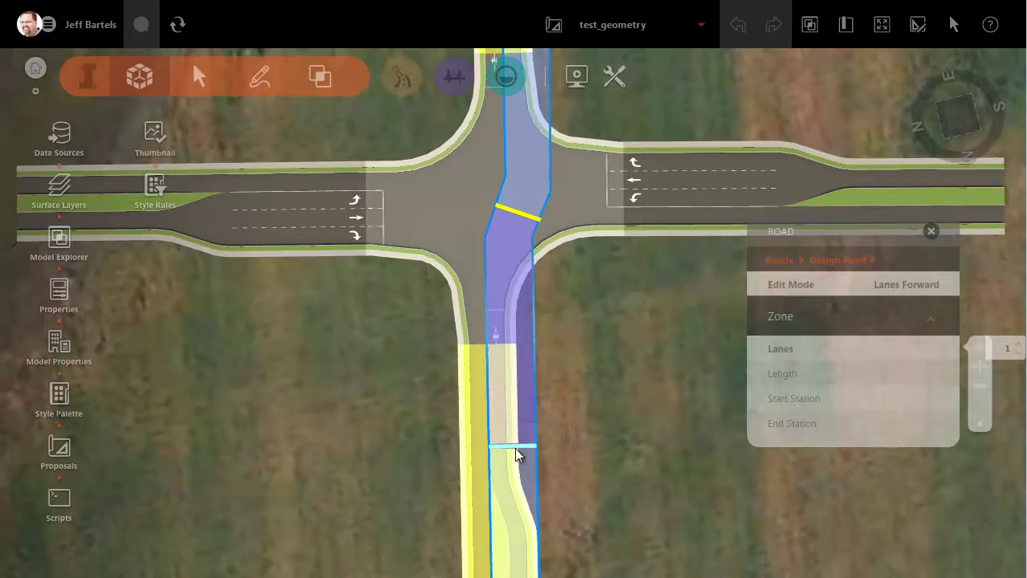
left_click(561, 426)
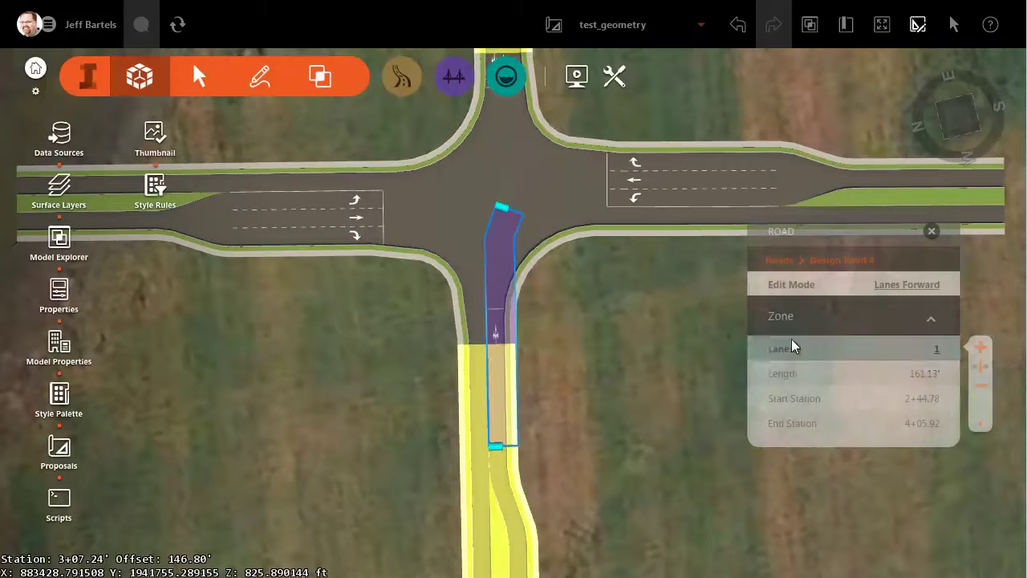
left_click(850, 353)
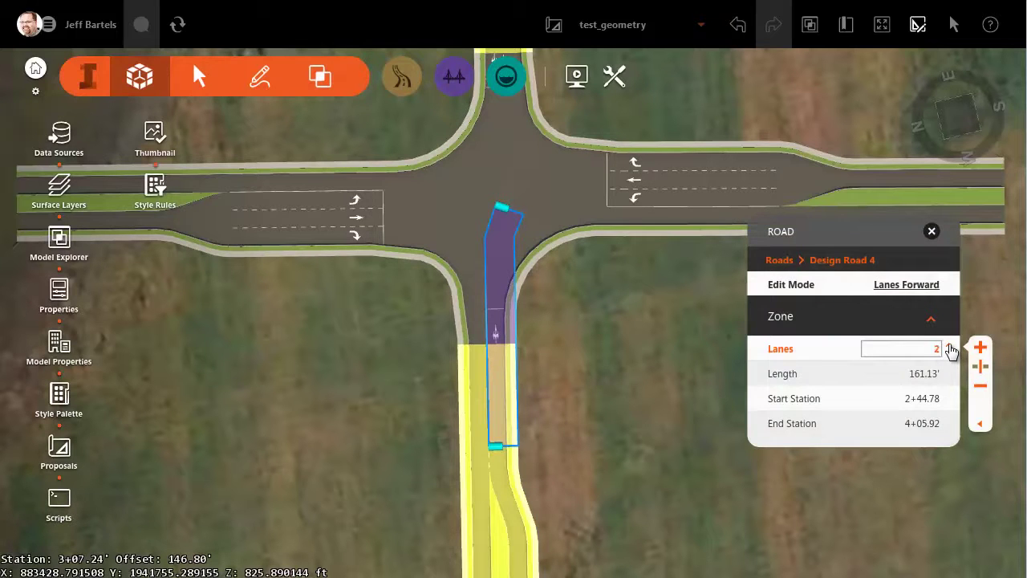
left_click(640, 367)
Step: Extend the western road's three-lane zone to the median zone's edge at station 2+05.02, then deselect the road
middle_click_drag(648, 438, 632, 441)
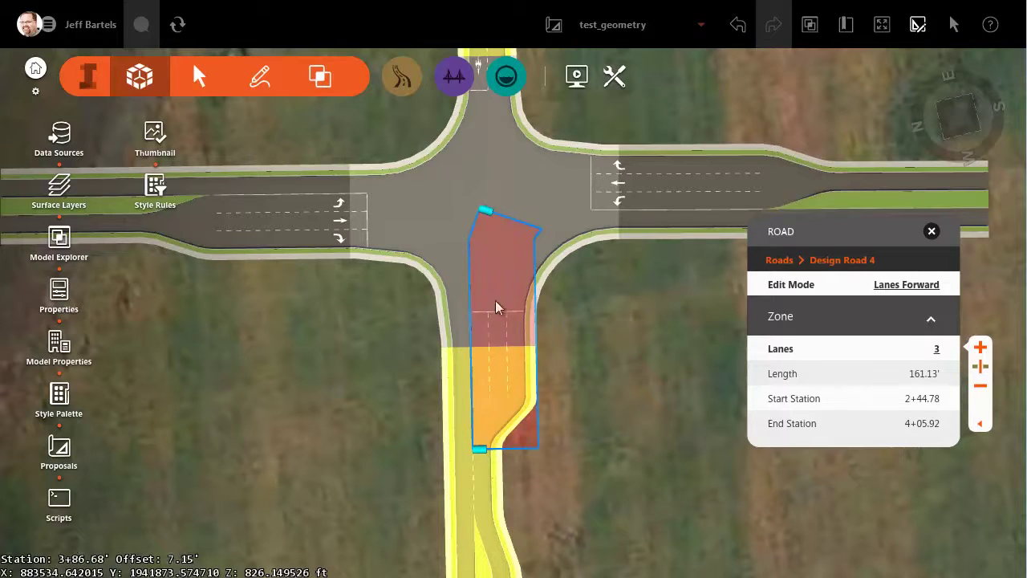
left_click(479, 449)
left_click_drag(476, 500, 481, 516)
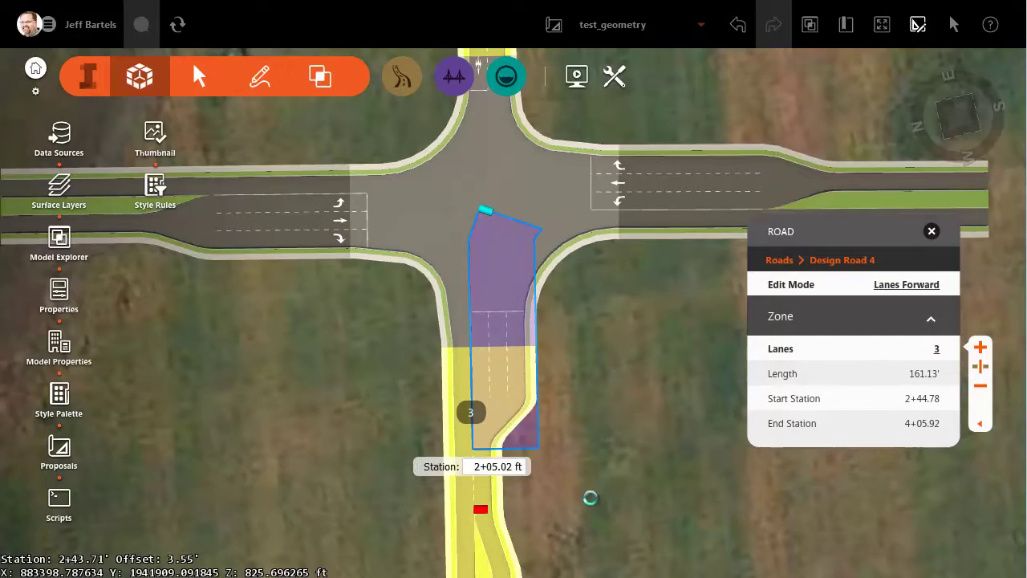
left_click(619, 448)
Step: Add a Median LT style zone to the eastern road from about station 6+35.19 to its outer end
middle_click_drag(652, 415, 247, 473)
middle_click_drag(671, 533, 621, 436)
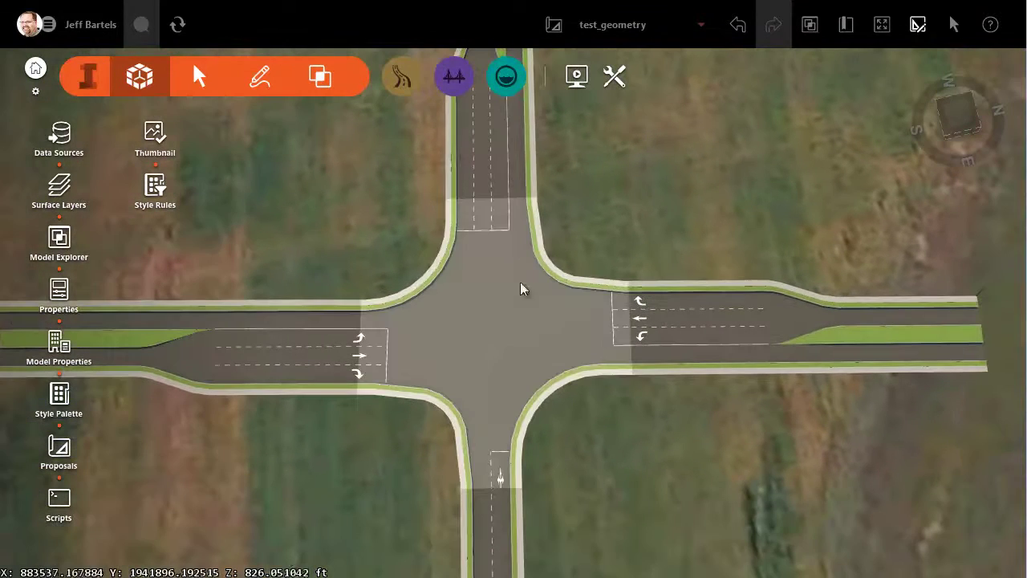
scroll(521, 356, "down", 2)
left_click_drag(586, 454, 594, 236)
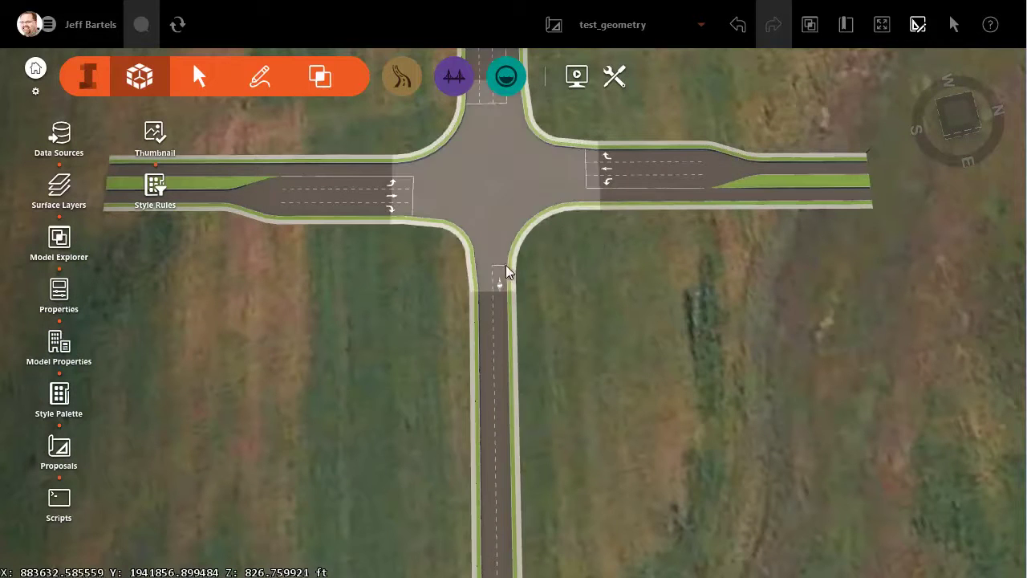
left_click_drag(601, 360, 558, 355)
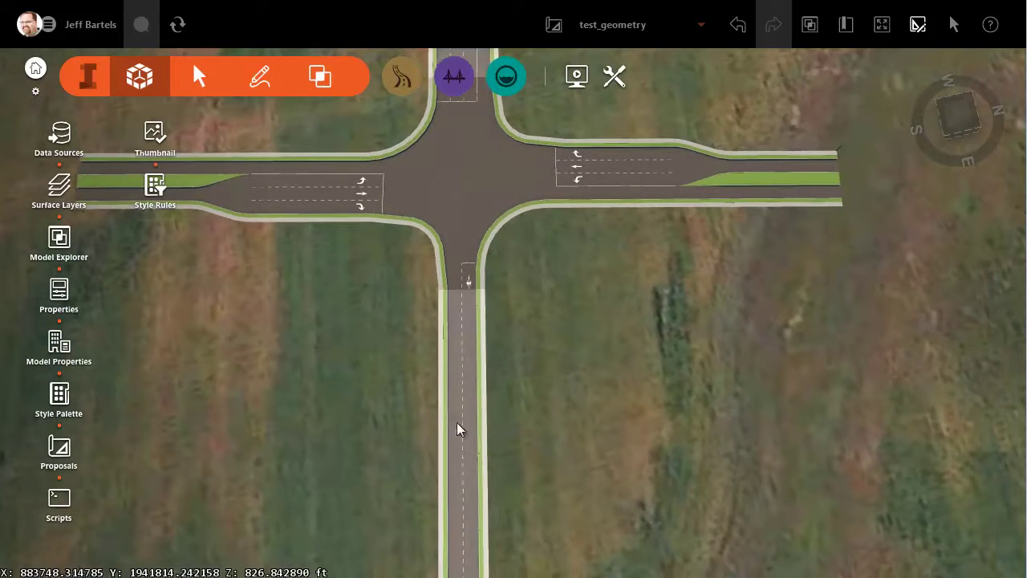
left_click(461, 467)
left_click(878, 286)
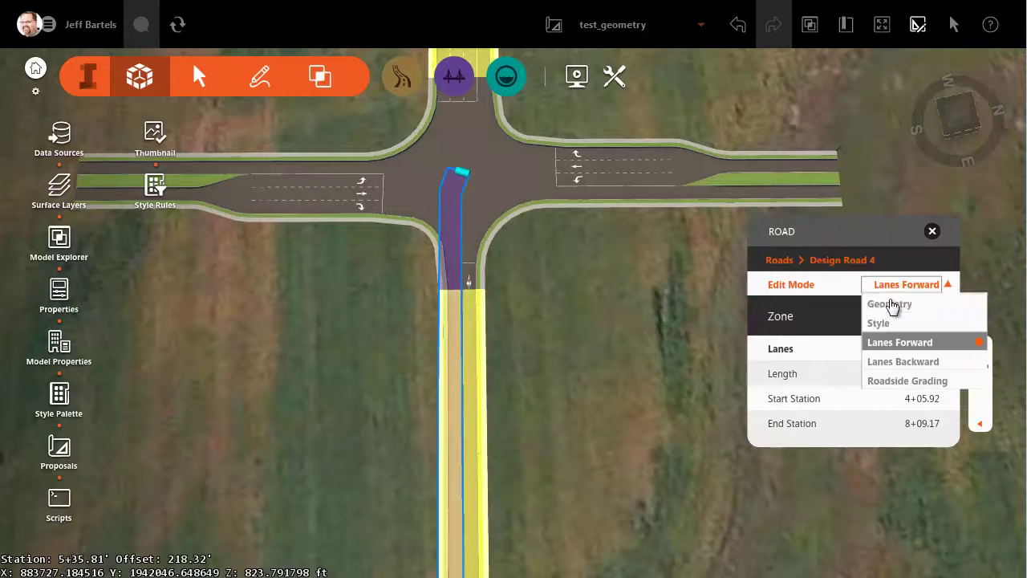
left_click(885, 323)
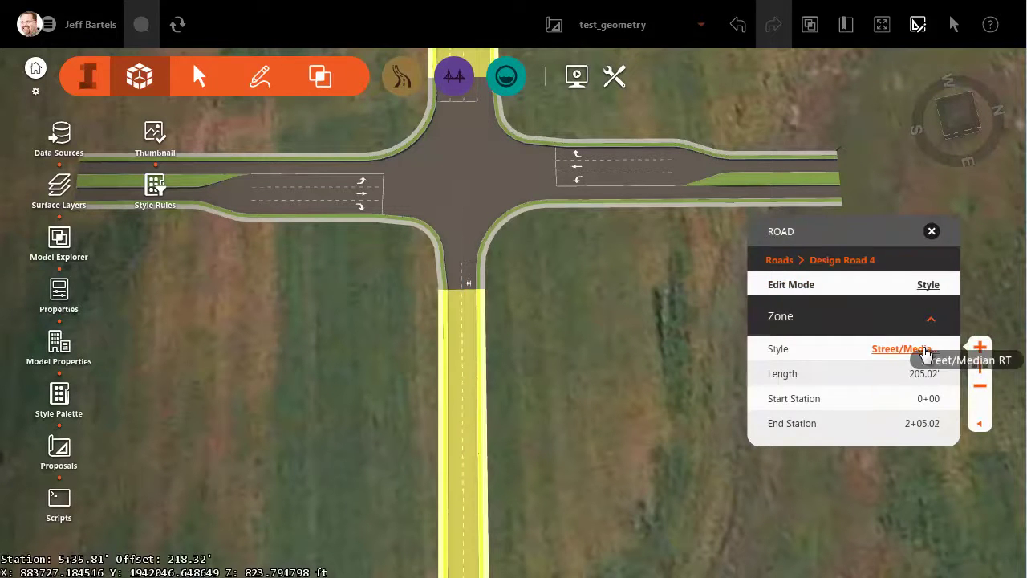
left_click(979, 346)
left_click(423, 190)
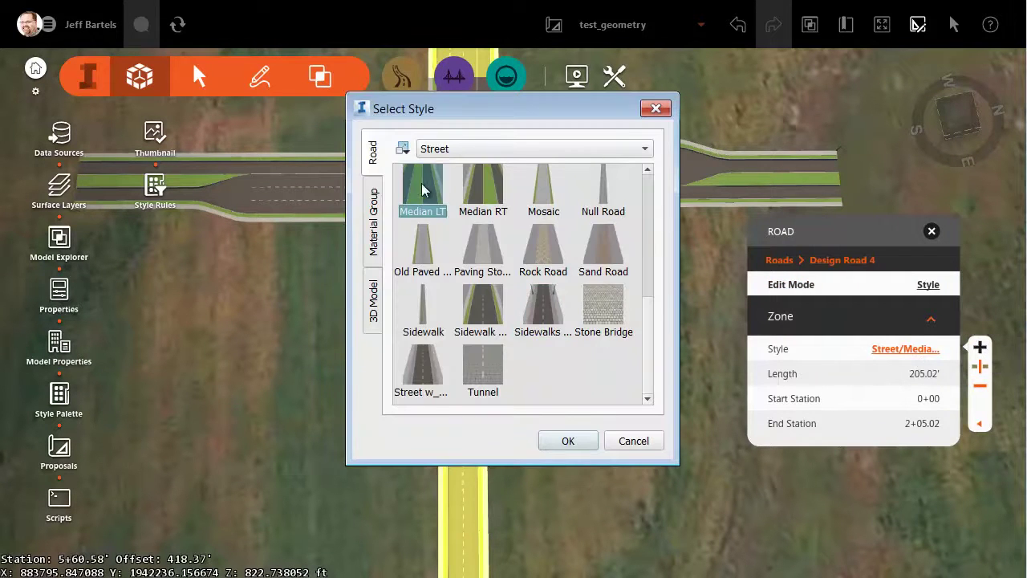
left_click(569, 440)
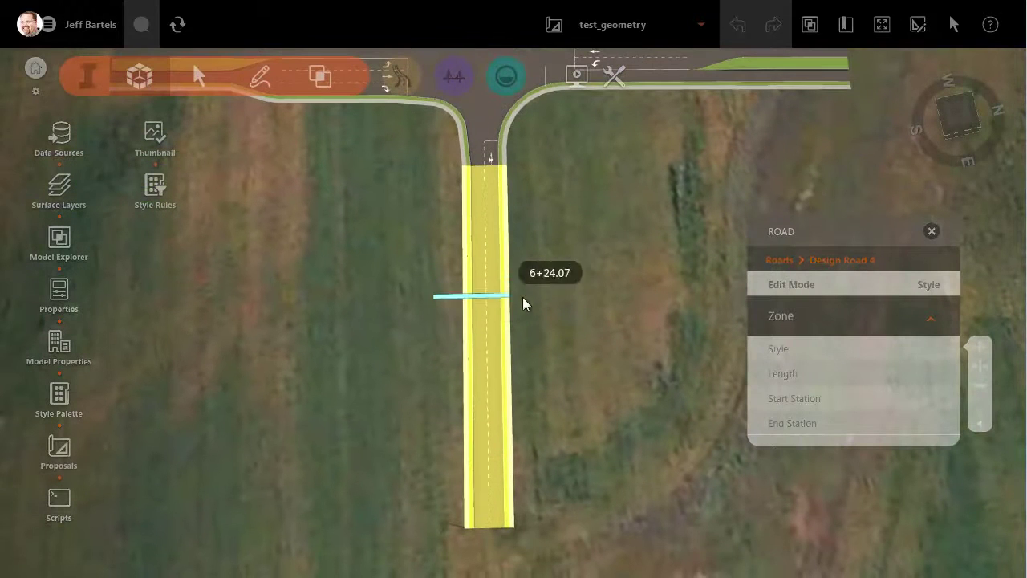
left_click(496, 309)
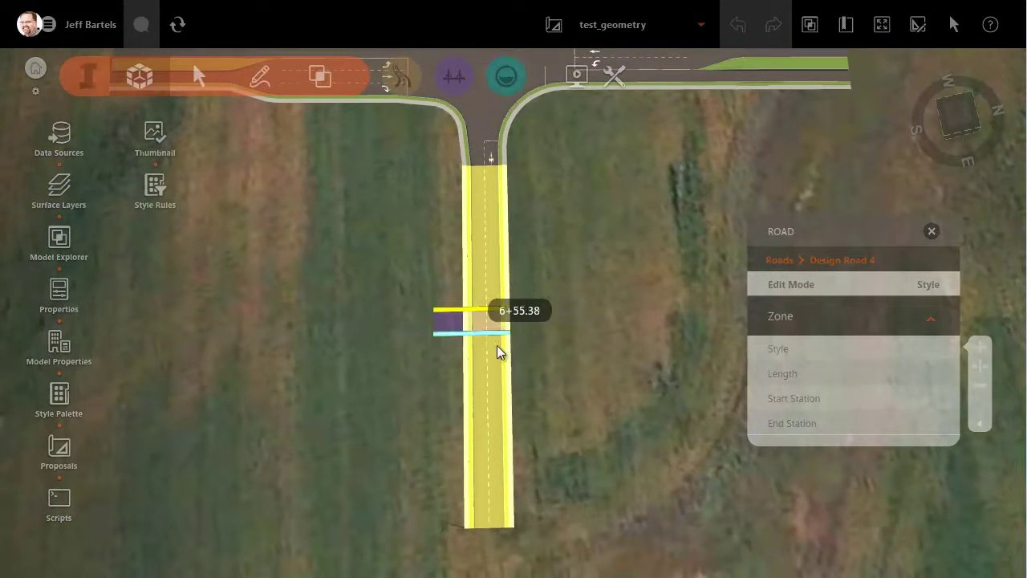
left_click(508, 540)
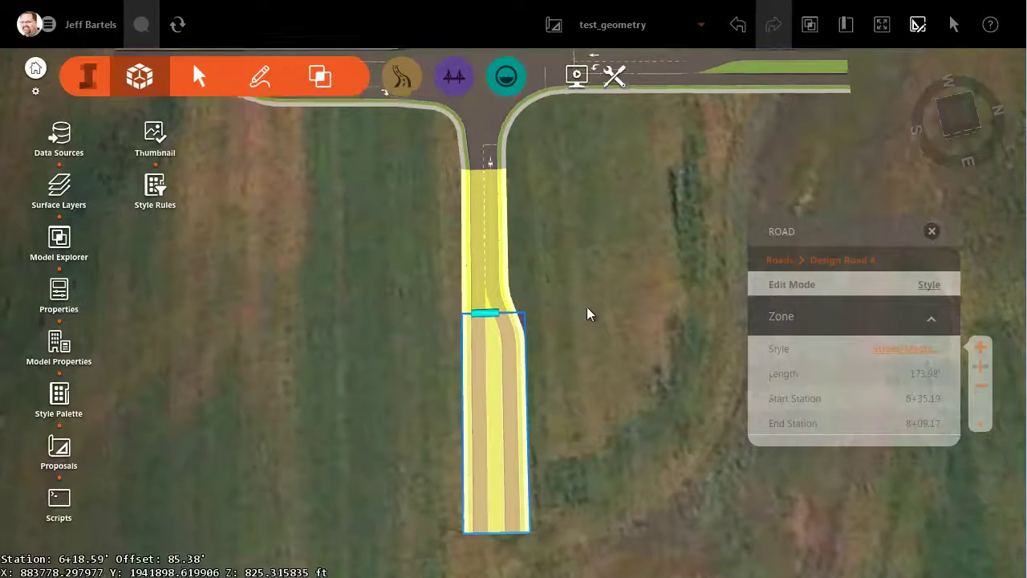
Step: Switch the selected road's edit mode to Lanes Backward
left_click(928, 286)
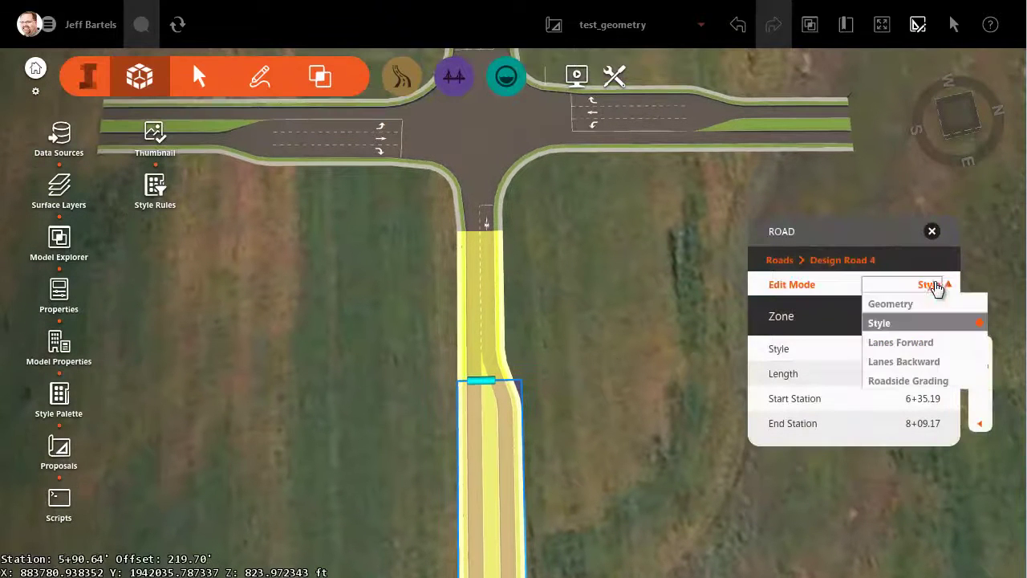
left_click(910, 363)
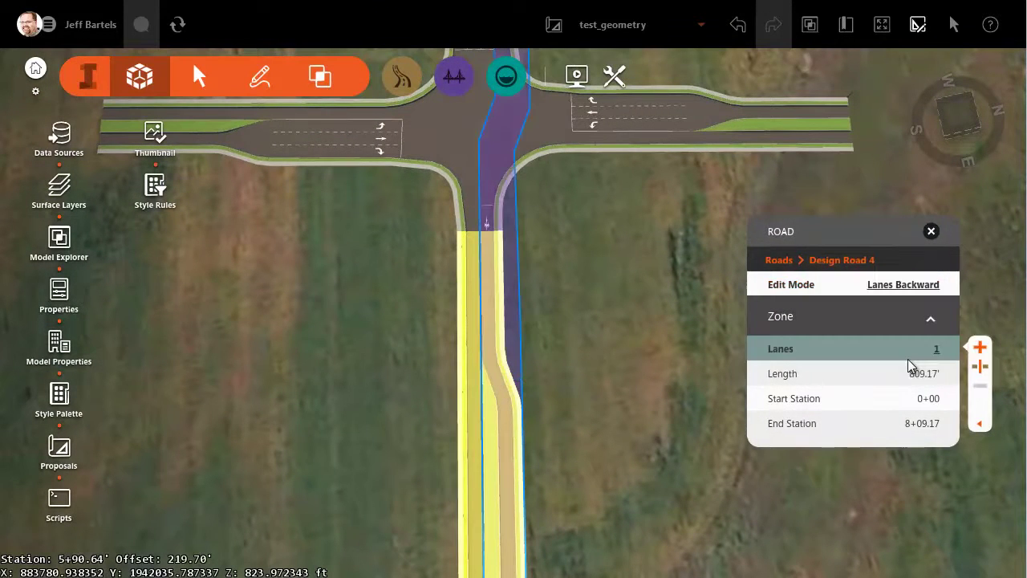
Step: Try a single-lane Lanes Backward zone on the eastern road from about station 4+20.01 to 5+99.47, then delete it
left_click(979, 346)
middle_click_drag(611, 273, 570, 413)
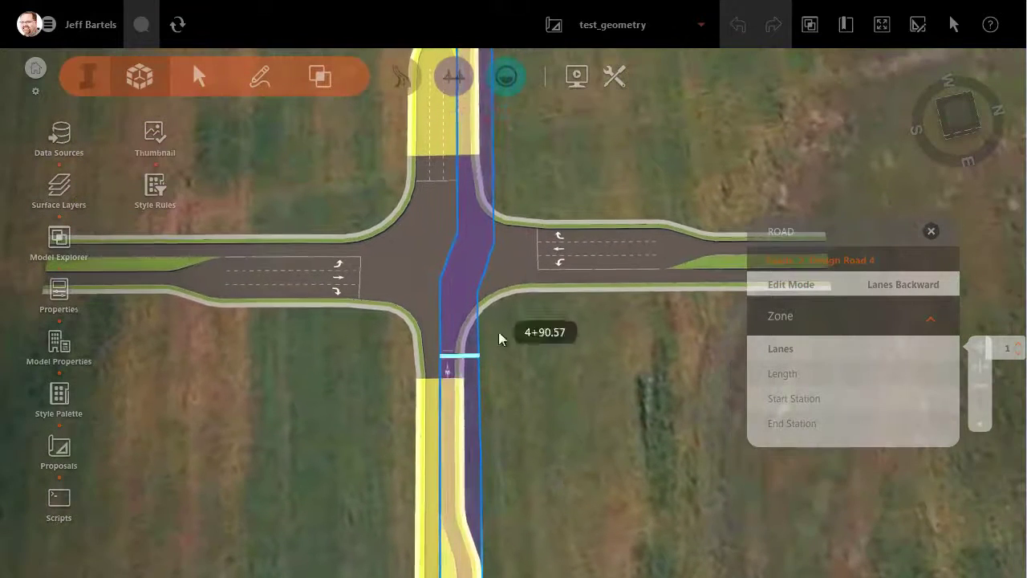
scroll(462, 292, "up", 1)
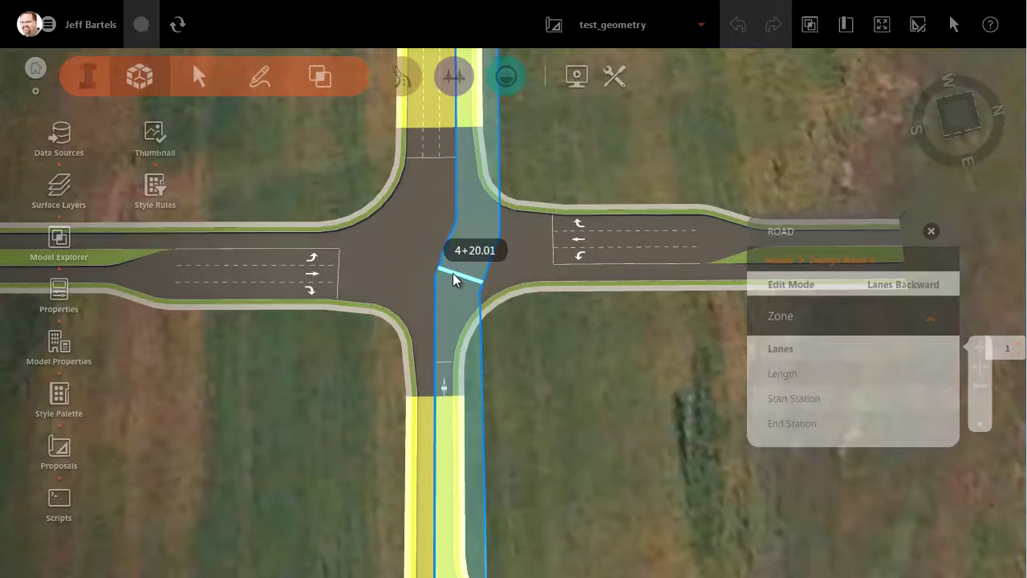
left_click(453, 273)
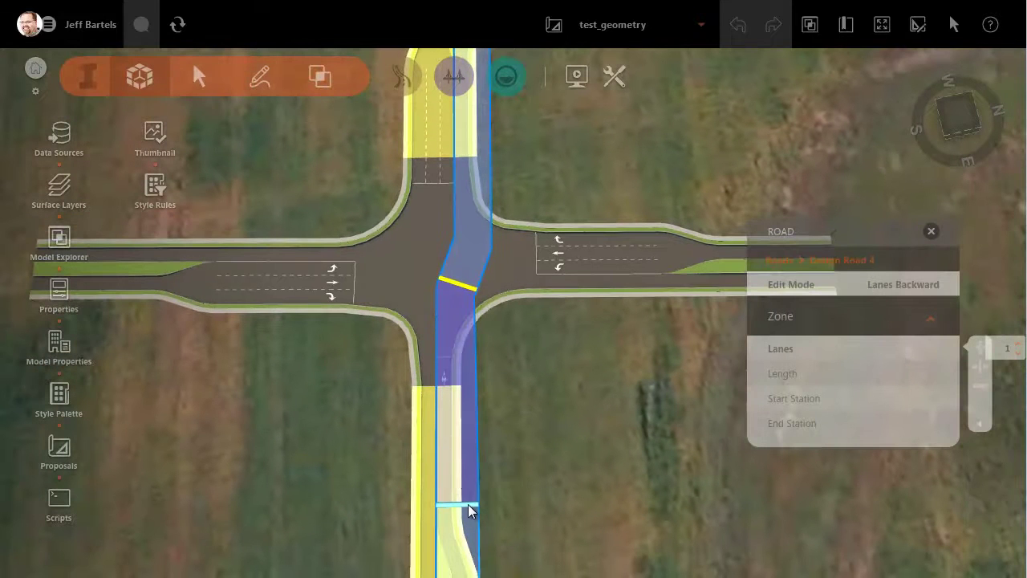
left_click(467, 504)
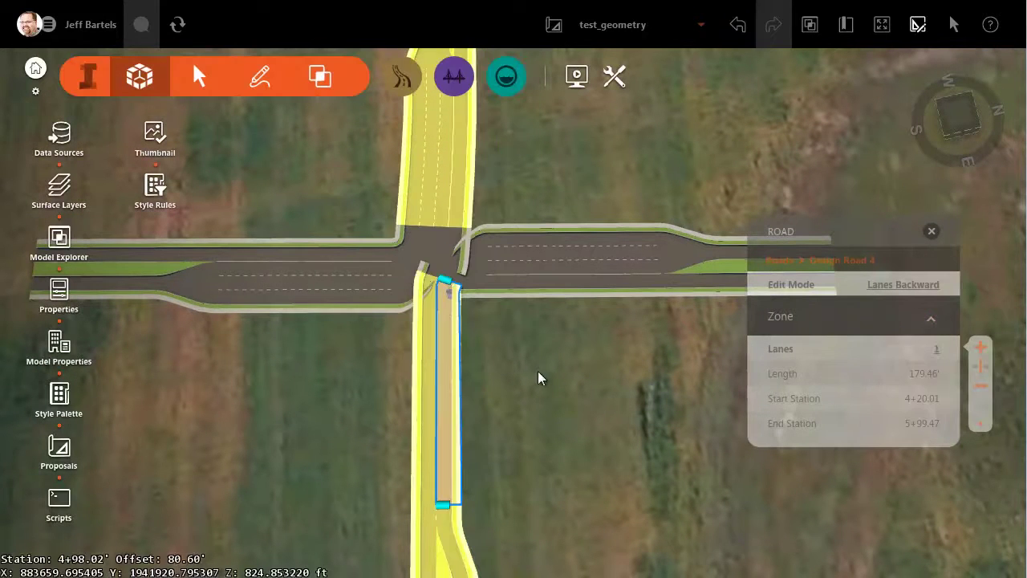
left_click(983, 390)
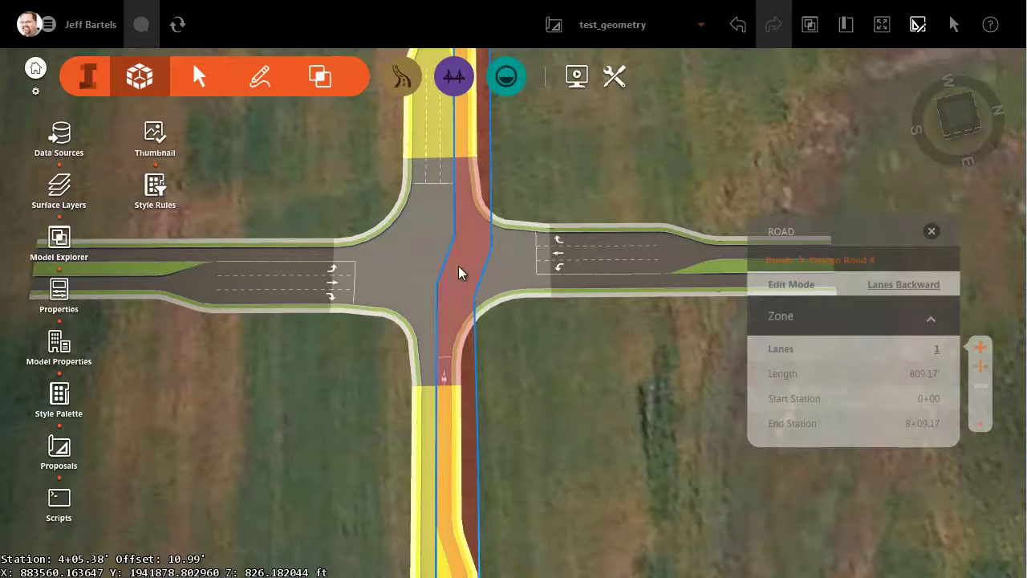
Step: Try a three-lane Lanes Backward zone on the eastern road from about station 4+12.64 to 5+93.49, then delete it
scroll(491, 313, "up", 2)
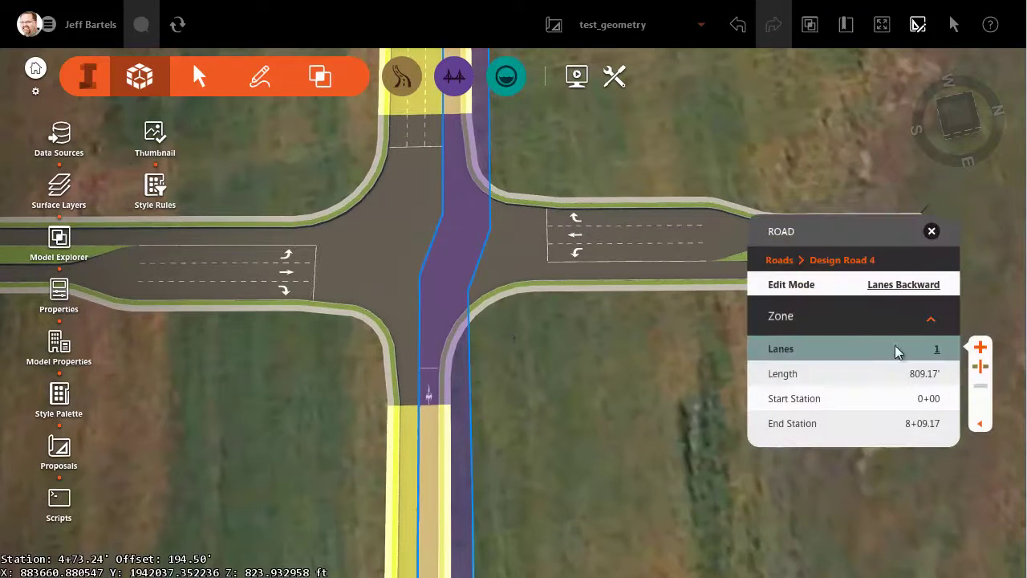
left_click(981, 349)
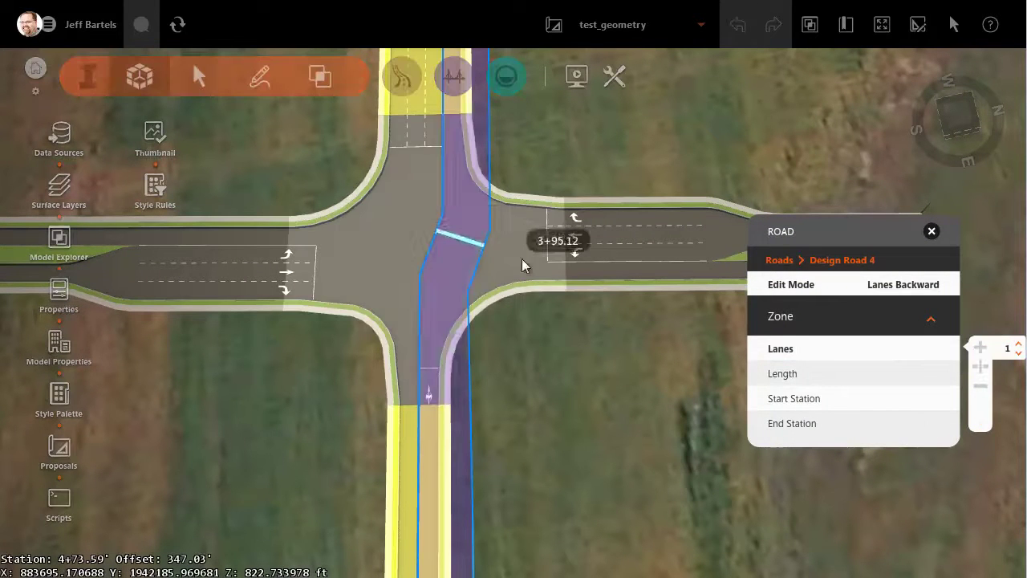
left_click(446, 262)
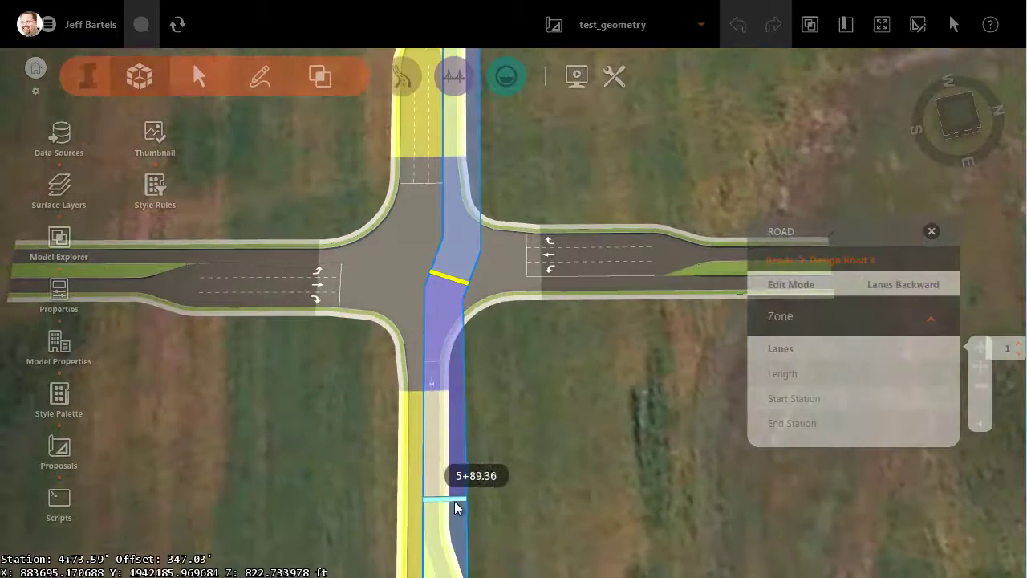
left_click(456, 504)
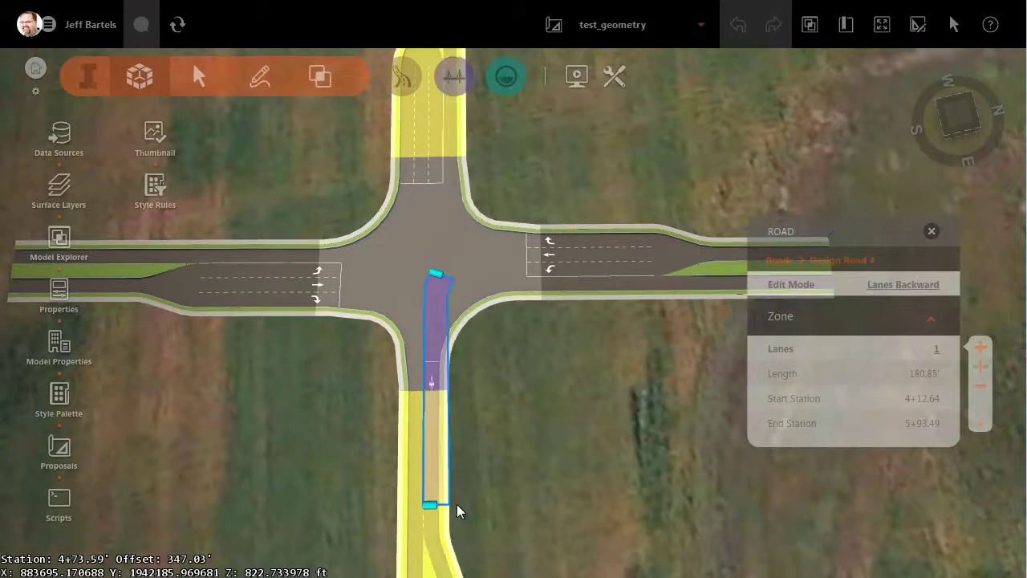
left_click(937, 349)
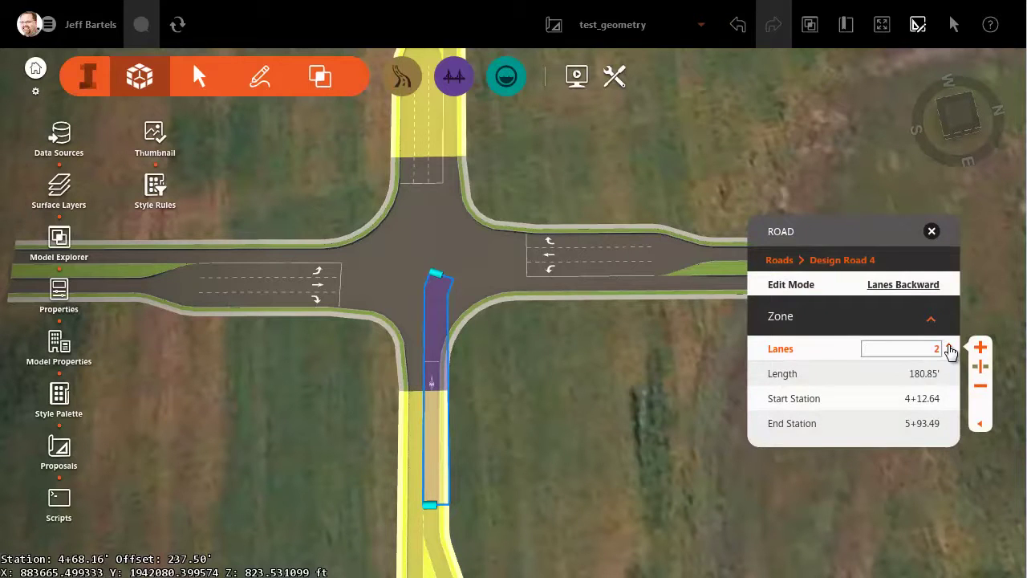
left_click(949, 347)
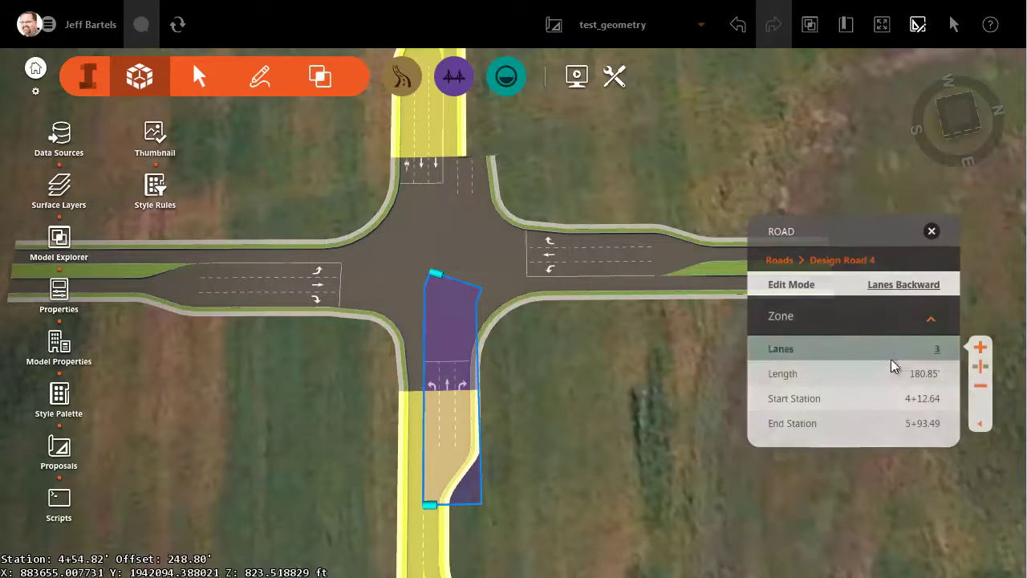
left_click(981, 390)
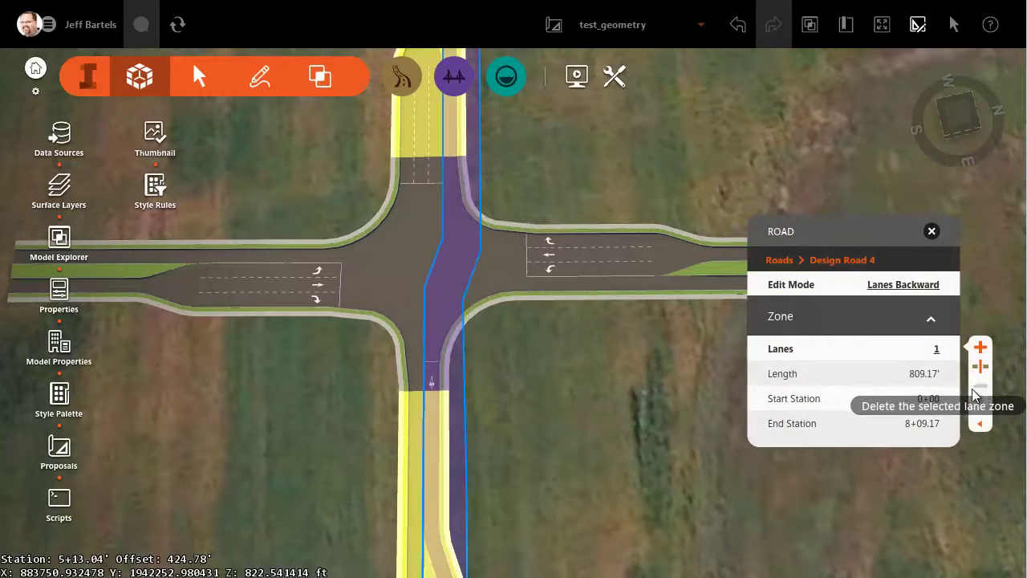
Step: Add a Lanes Backward zone with 3 lanes on the eastern road, from about station 4+16.46 to the median zone's edge at 6+35.19
left_click(979, 348)
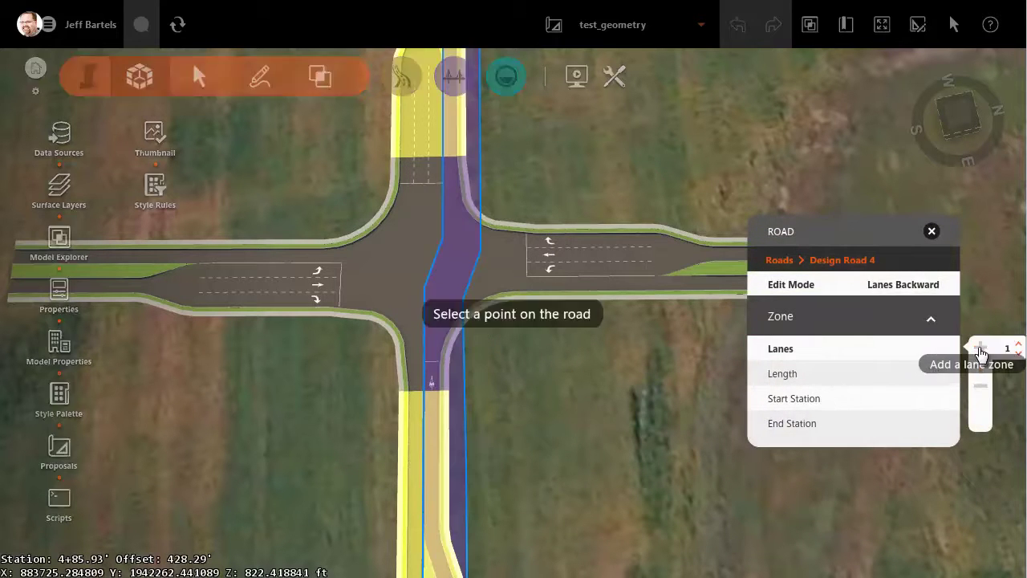
left_click(448, 277)
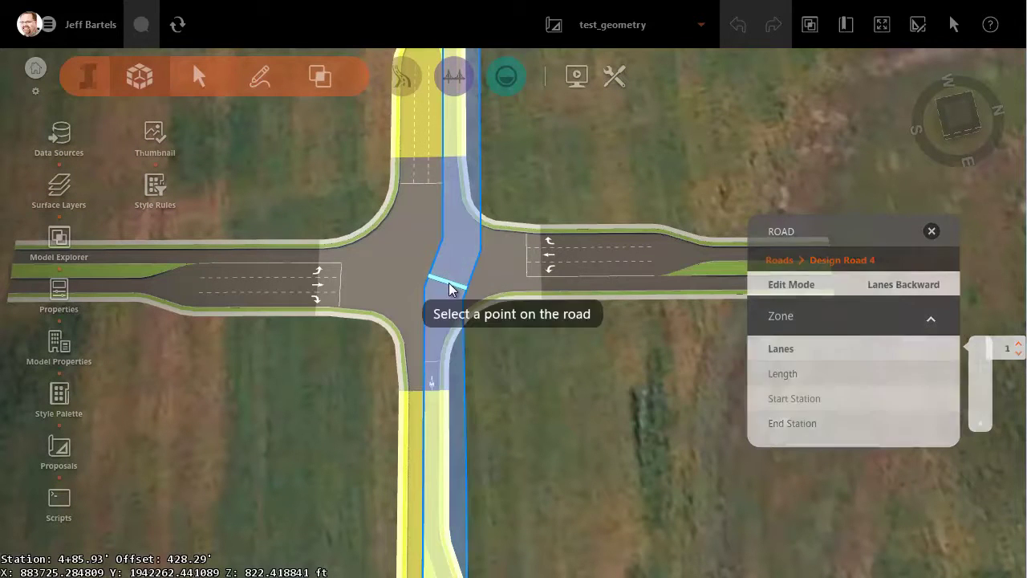
left_click(459, 501)
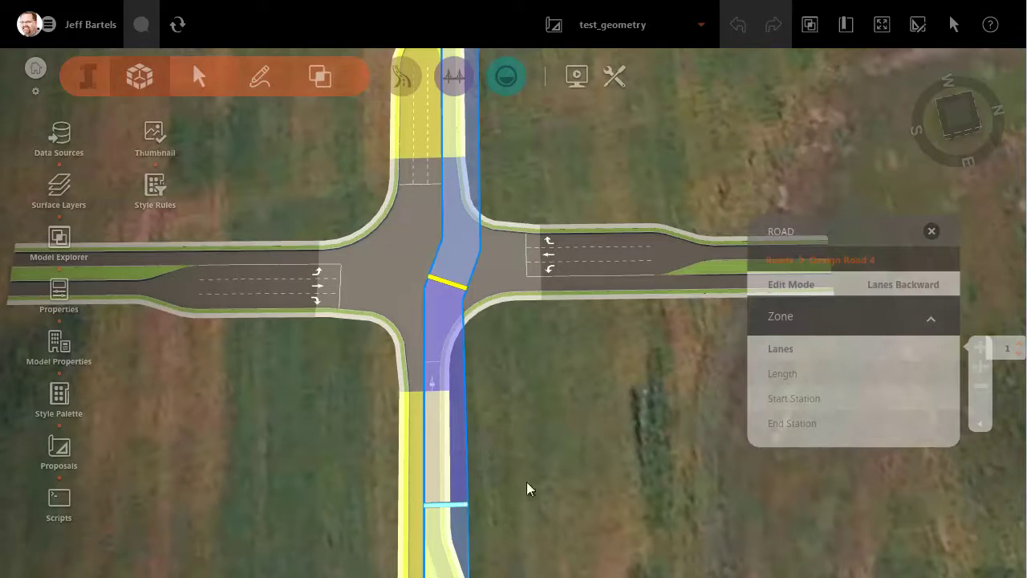
left_click(860, 349)
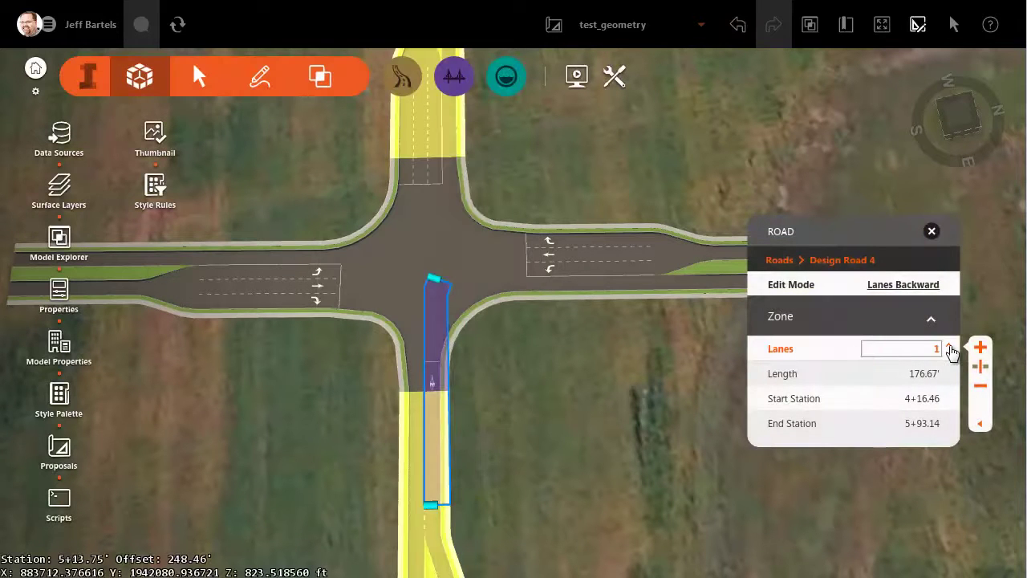
left_click(950, 346)
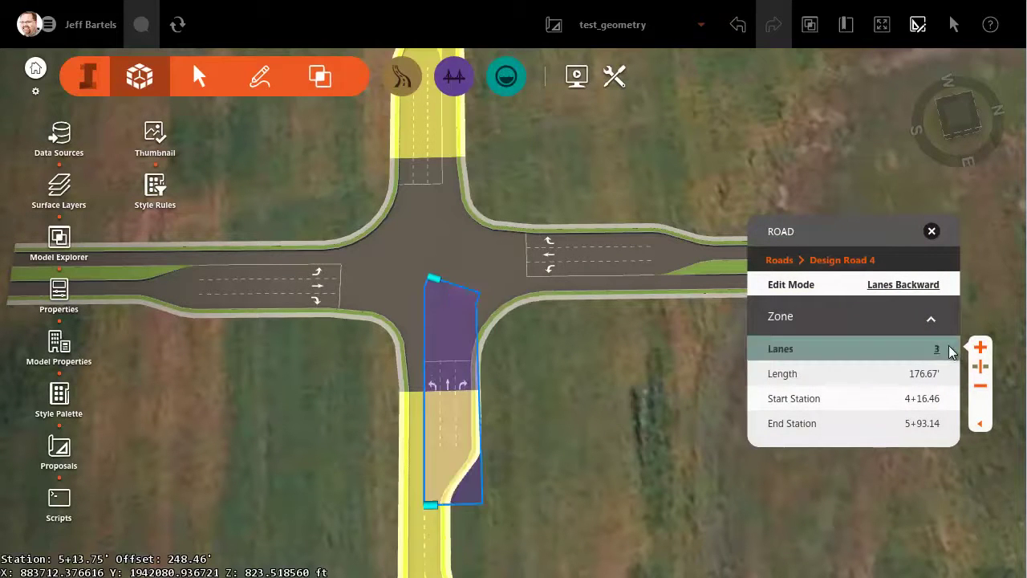
left_click_drag(447, 503, 454, 543)
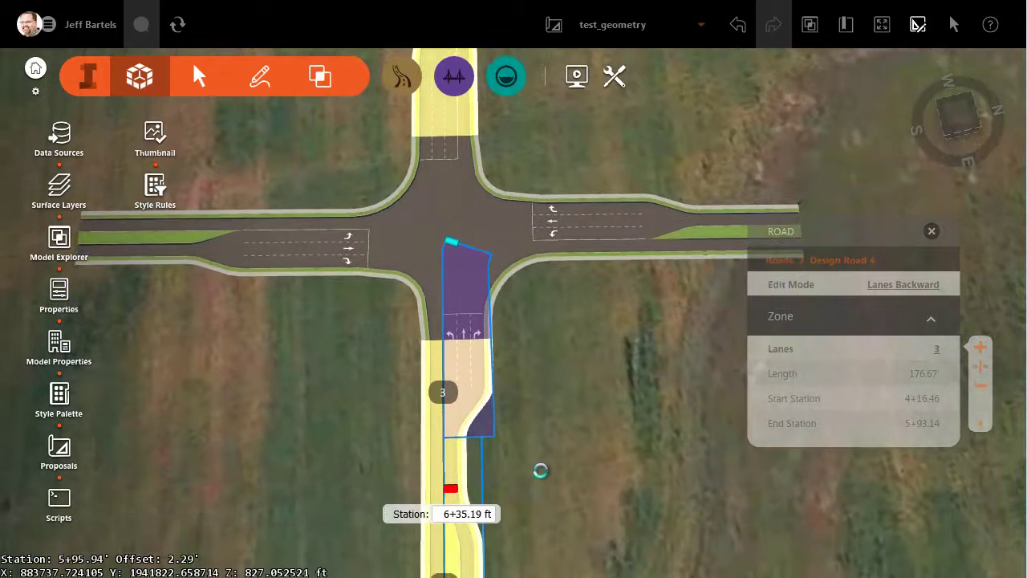
Step: Select the four-way intersection and set its edit mode to Lane Markings
scroll(541, 471, "down", 1)
key("Escape")
middle_click_drag(576, 386, 375, 364)
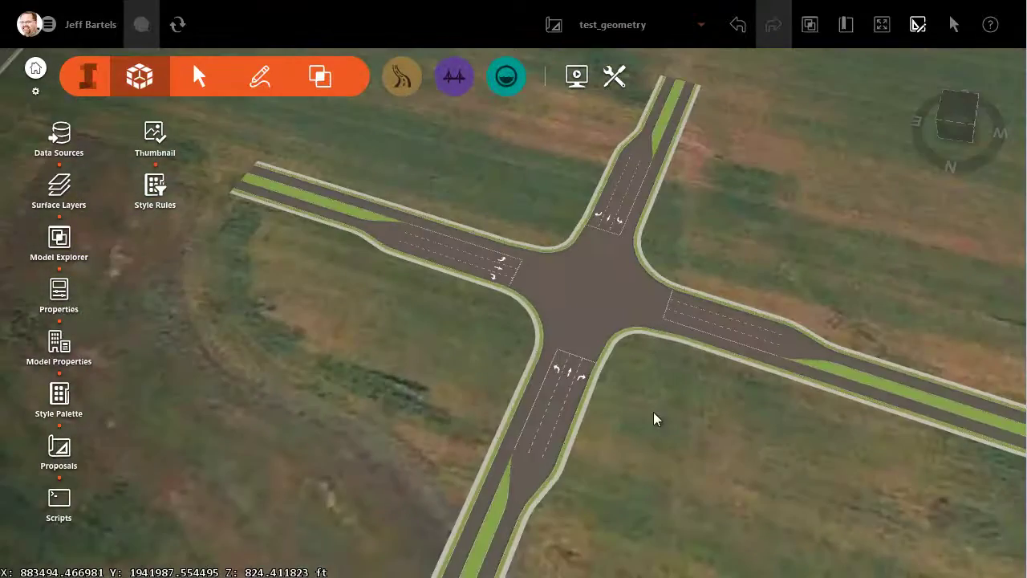
middle_click_drag(621, 420, 462, 440)
scroll(498, 426, "up", 2)
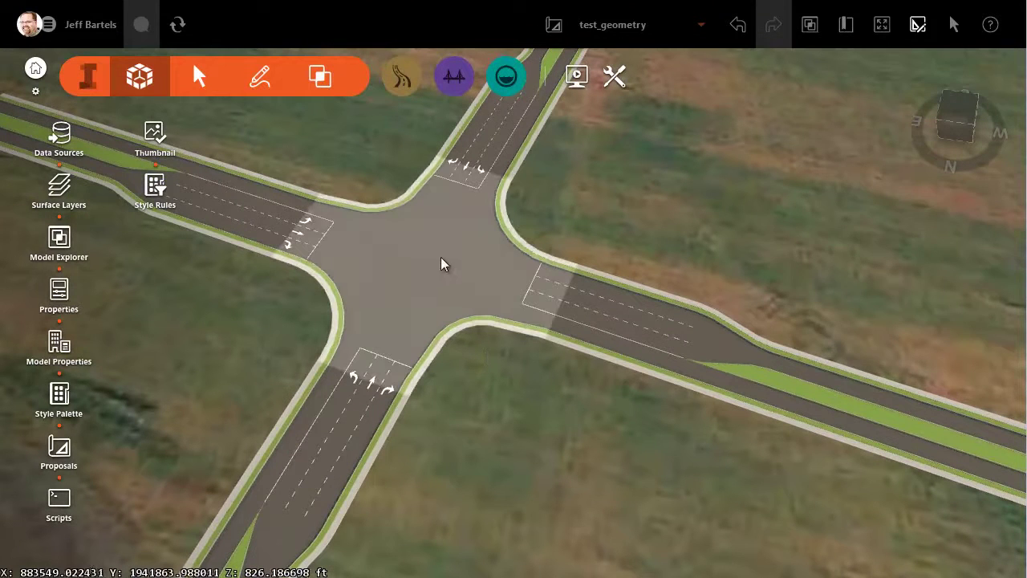
left_click(440, 256)
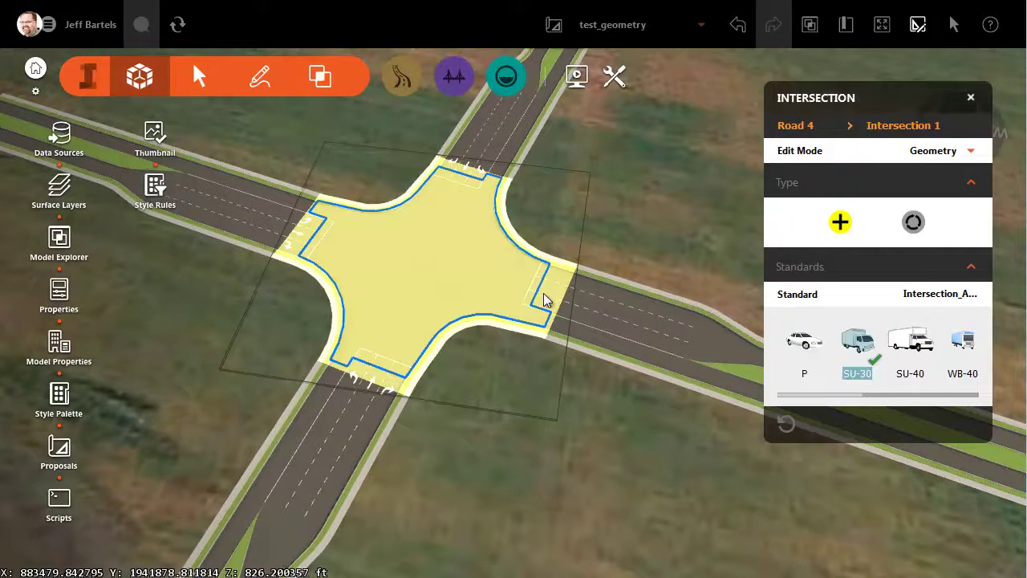
left_click(970, 151)
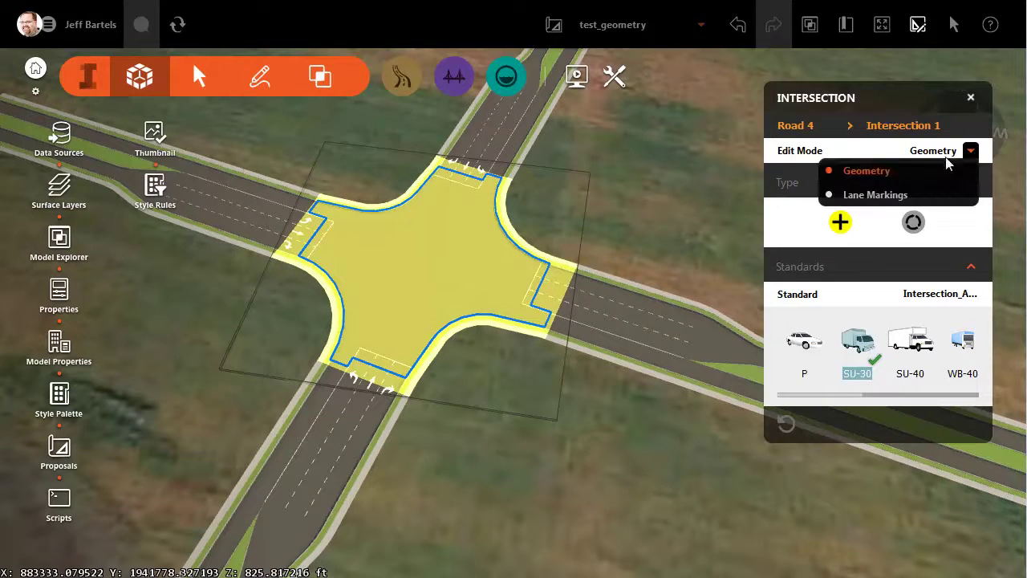
left_click(874, 194)
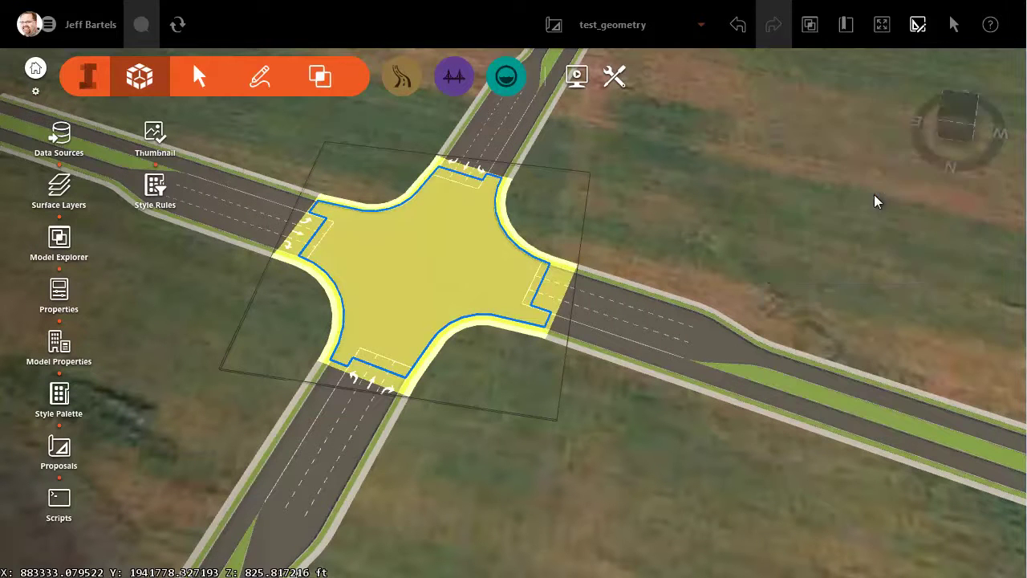
Step: Nudge the western approach's stop line slightly toward the intersection's centre to regenerate its left, straight and right turn arrows
left_click(542, 290)
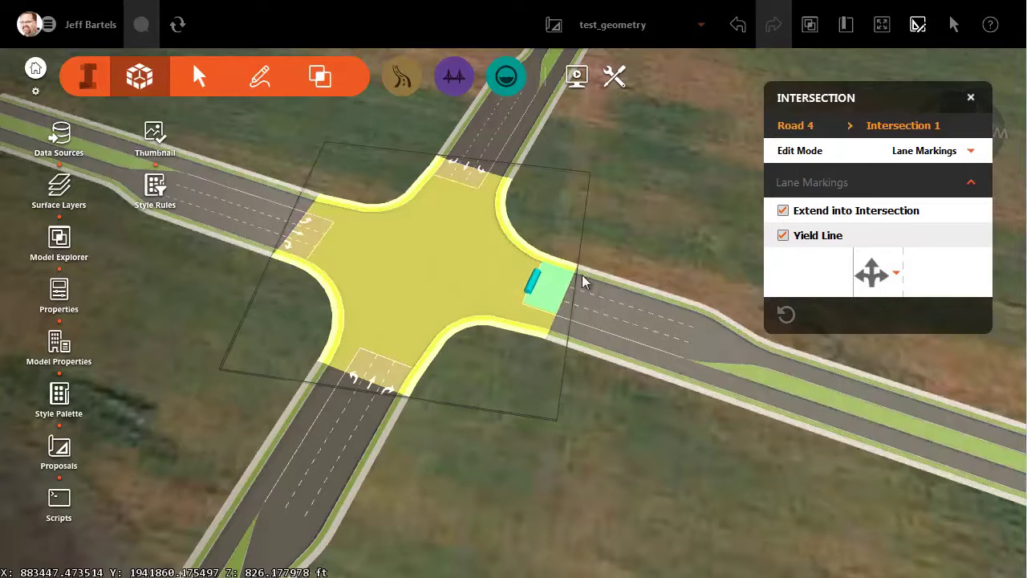
left_click_drag(536, 287, 526, 281)
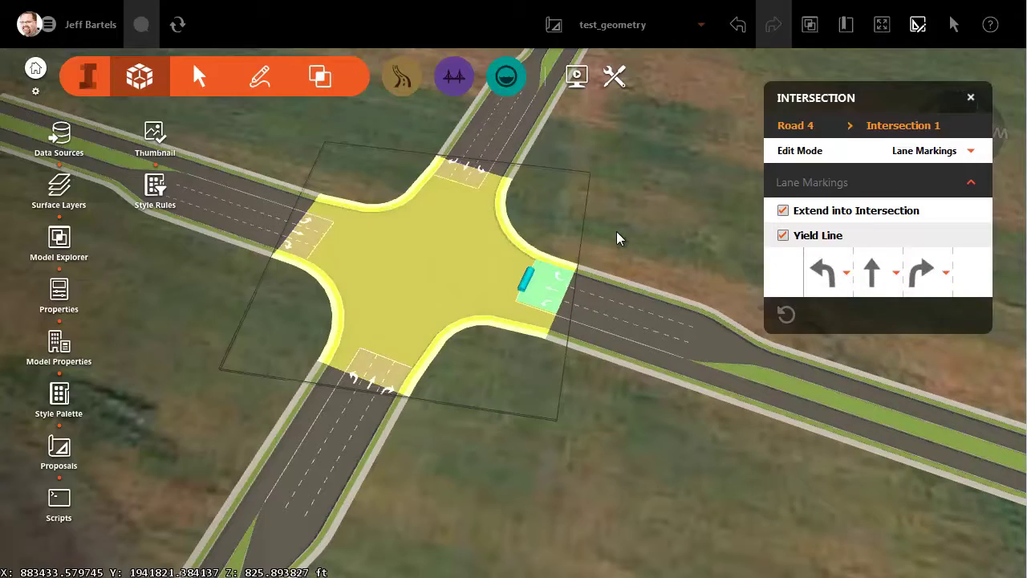
left_click(616, 231)
Step: Select the southern road and set its edit mode to Style
scroll(525, 434, "down", 2)
mouse_move(519, 447)
left_mouse_down()
mouse_move(558, 431)
mouse_move(570, 439)
left_mouse_up()
middle_click_drag(571, 446, 677, 438)
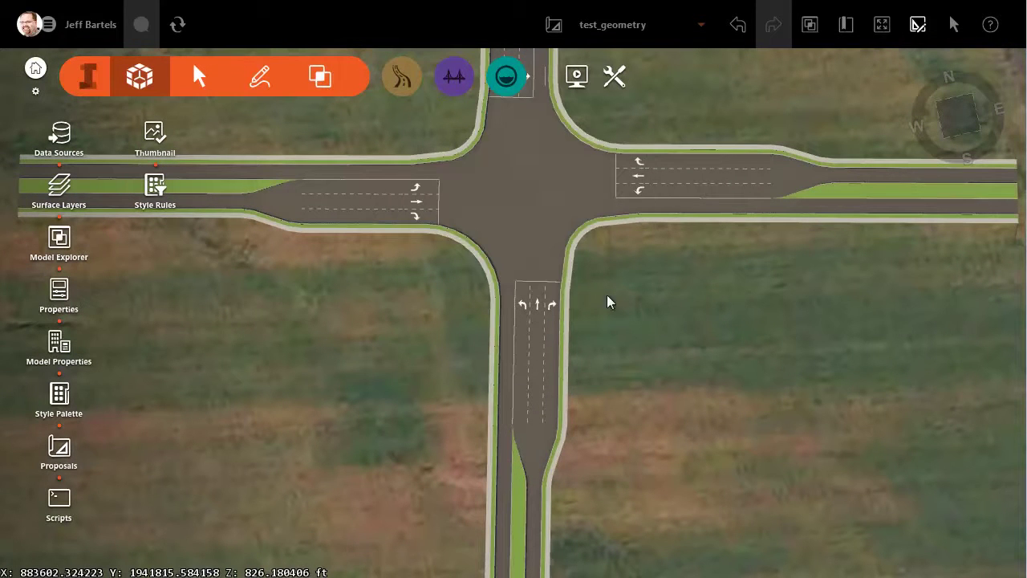
scroll(616, 310, "down", 1)
scroll(575, 354, "up", 1)
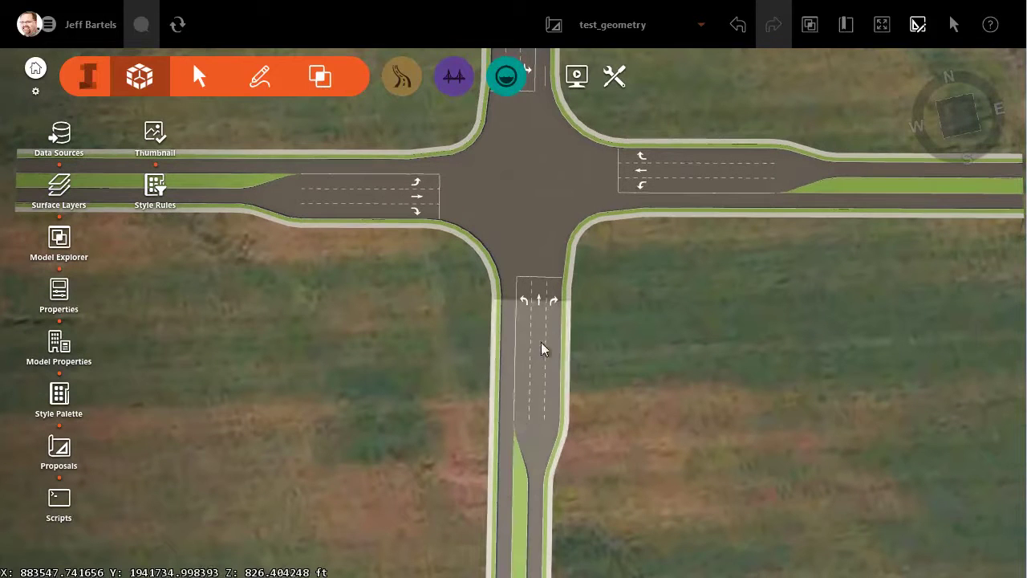
middle_click_drag(616, 433, 618, 359)
left_click(527, 319)
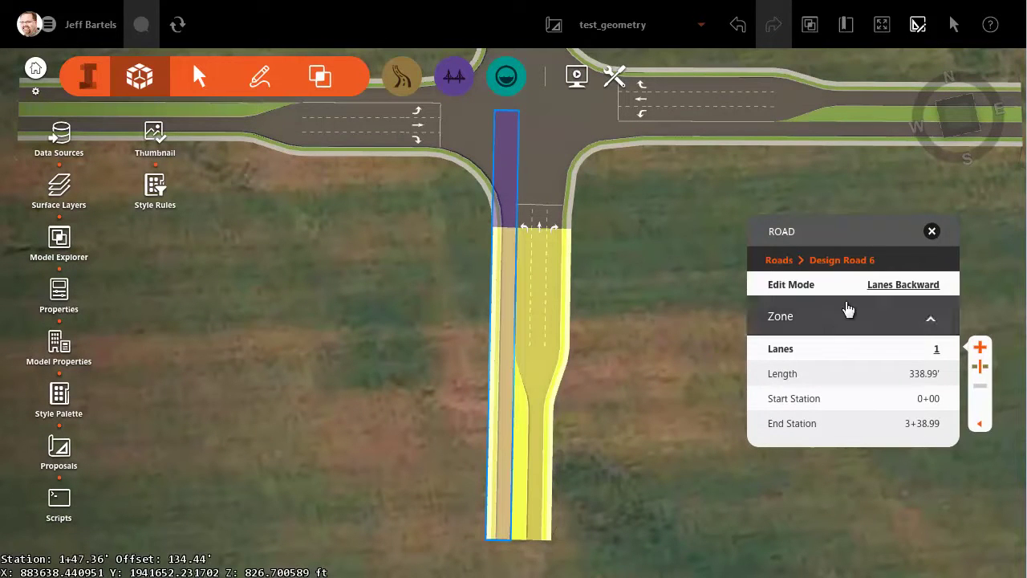
left_click(893, 284)
left_click(878, 325)
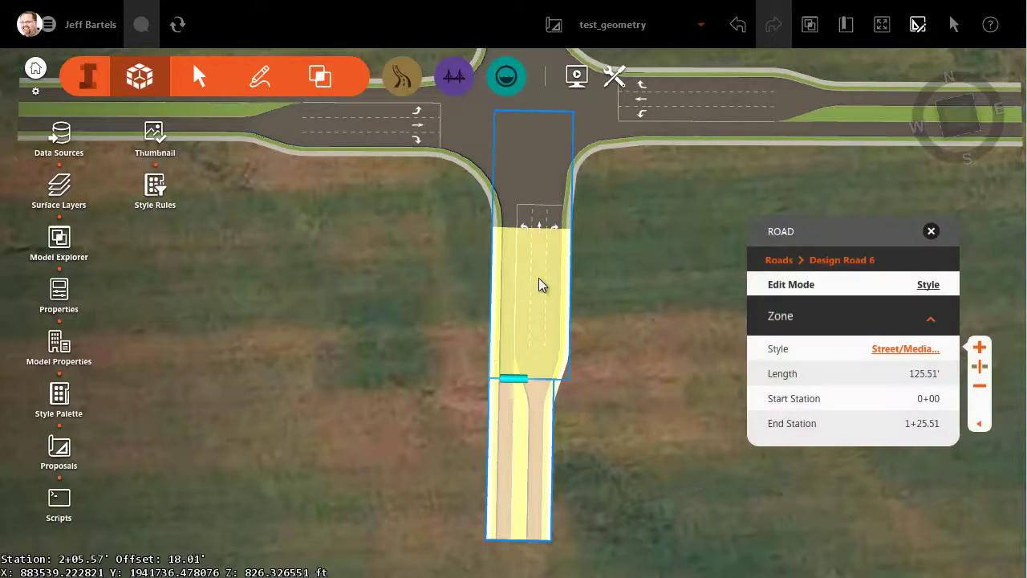
Step: Switch the southern road to Lanes Forward and delete its three-lane zone
left_click(539, 285)
left_click(928, 284)
left_click(900, 343)
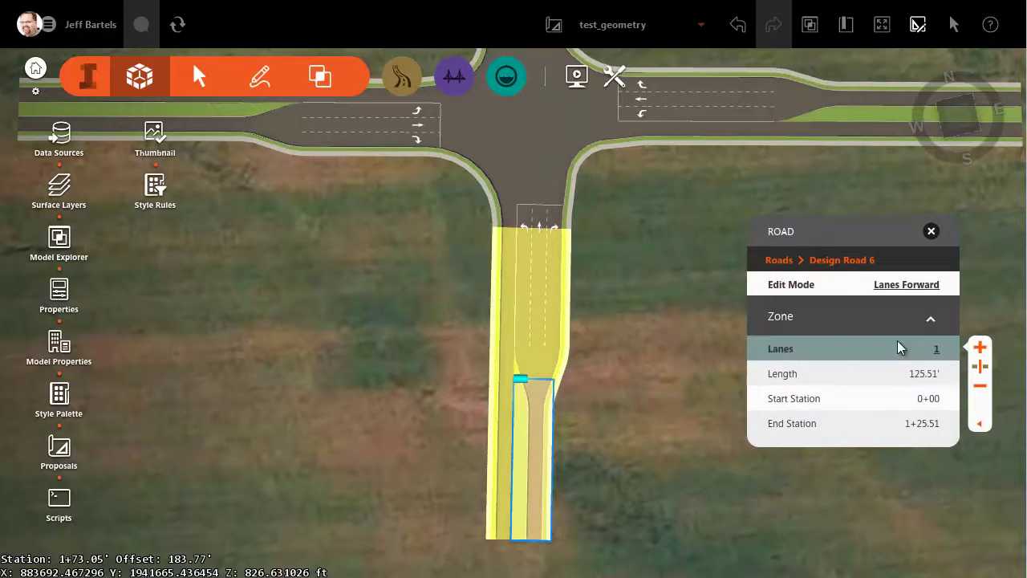
left_click(542, 301)
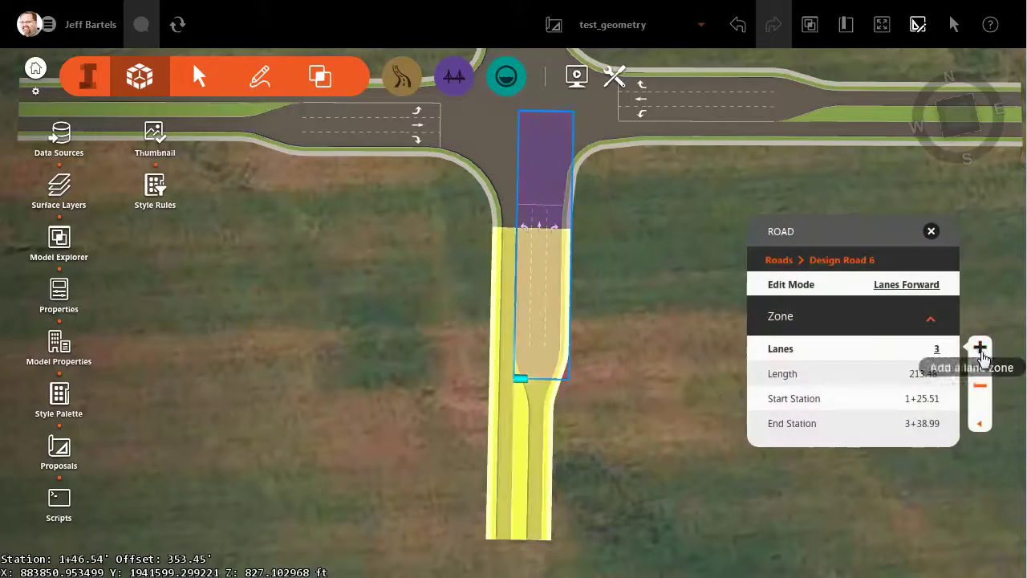
left_click(980, 386)
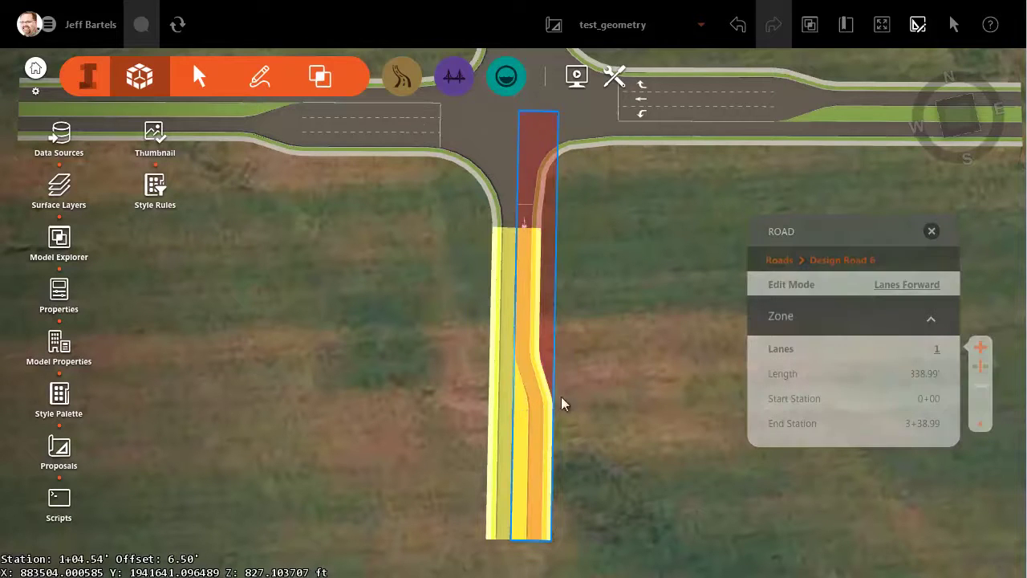
Step: In Style edit mode, move the boundary between the southern road's median and sidewalk zones to about station 0+79.97
left_click(925, 284)
left_click(878, 323)
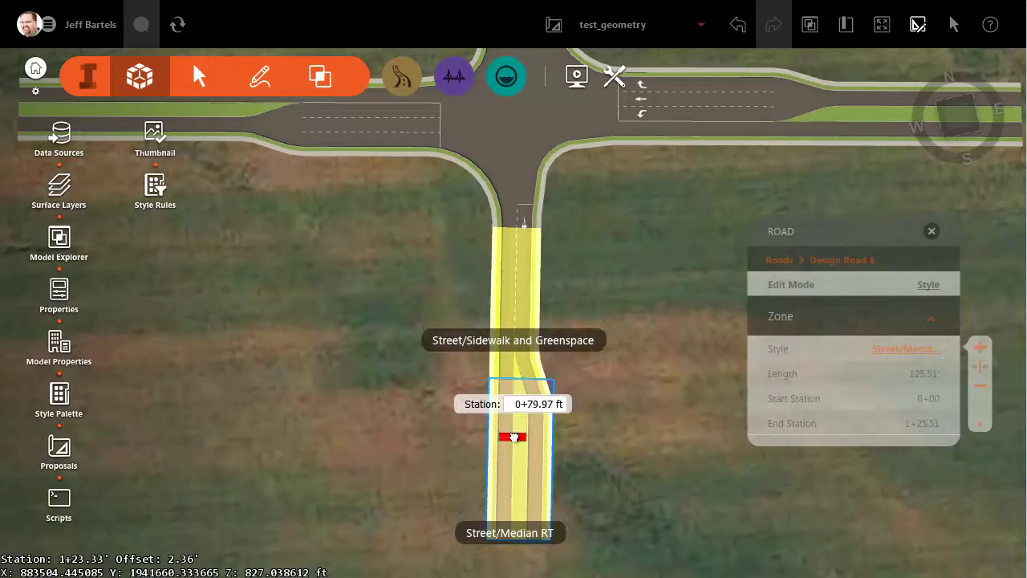
left_click(517, 434)
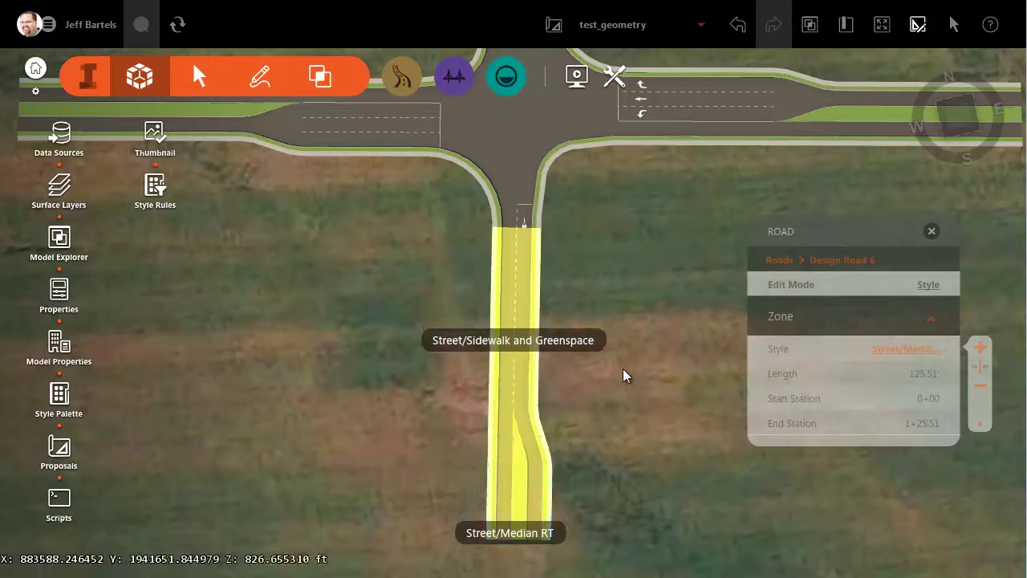
Step: Add a Lanes Forward zone with 3 lanes on the southern road, from the median zone's edge at 0+79.97 to about 3+38.65
left_click(931, 287)
left_click(906, 345)
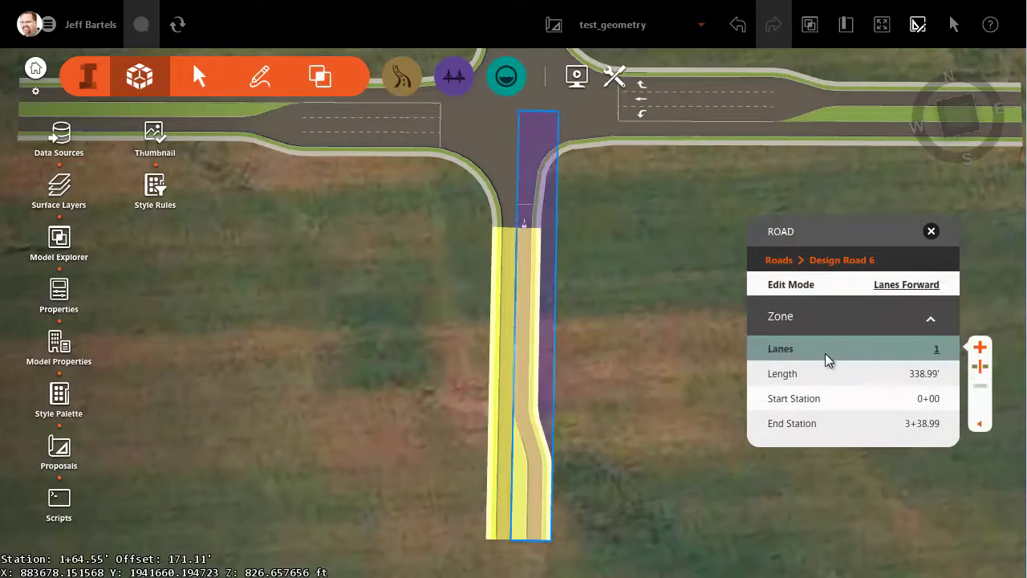
left_click(980, 348)
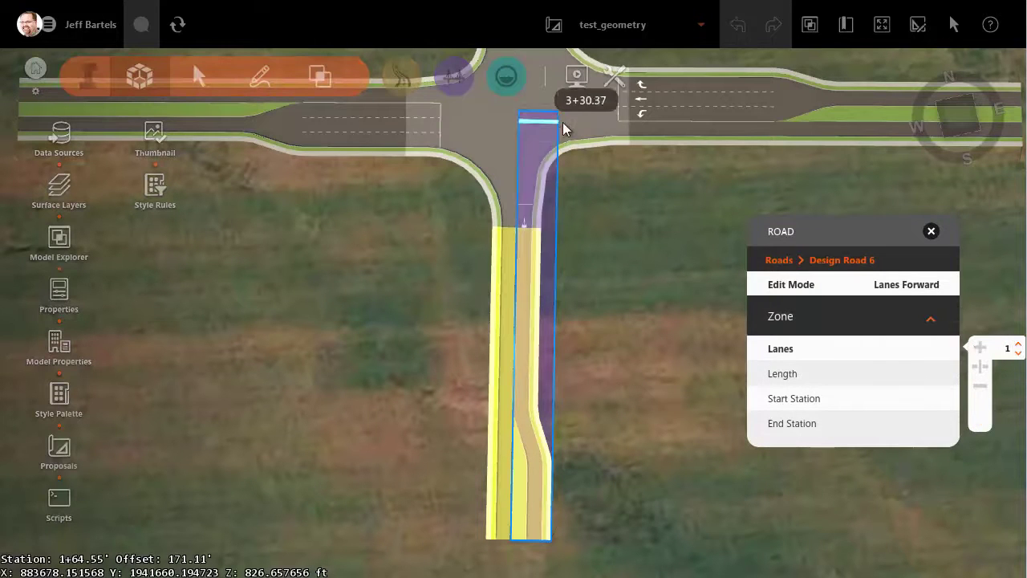
left_click(544, 395)
left_click(948, 345)
left_click(948, 345)
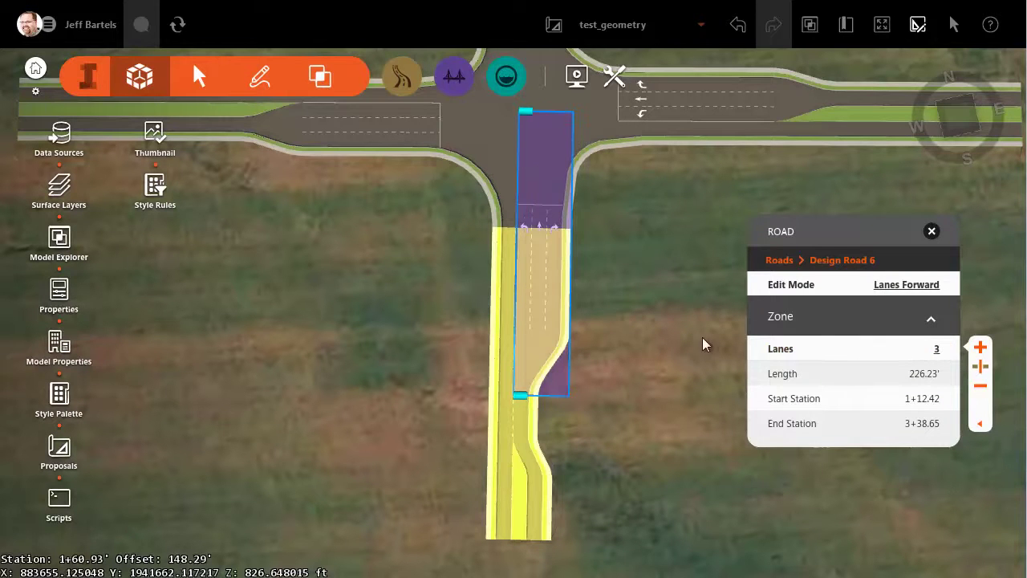
left_click(520, 456)
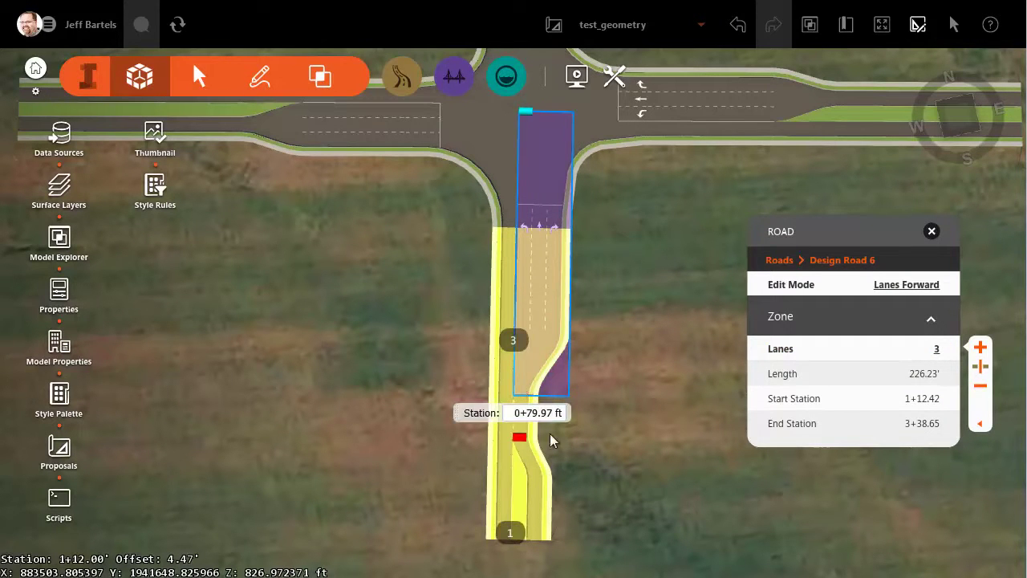
left_click(932, 232)
Step: Select the intersection and nudge the western approach's stop line to regenerate its turn arrows
scroll(631, 290, "up", 1)
left_click_drag(631, 290, 746, 203)
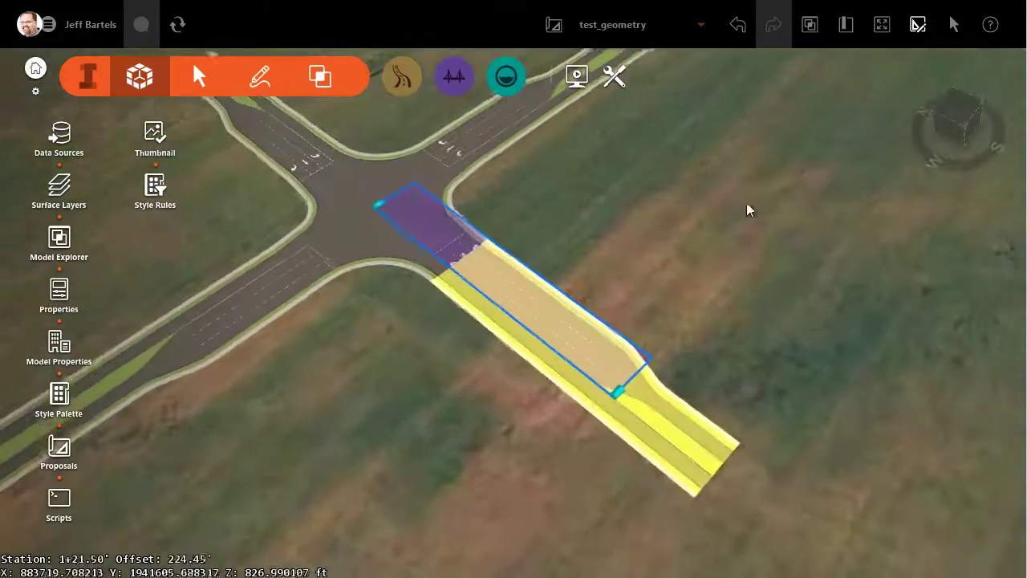
middle_click_drag(411, 380, 670, 443)
scroll(572, 382, "up", 2)
left_click(572, 386)
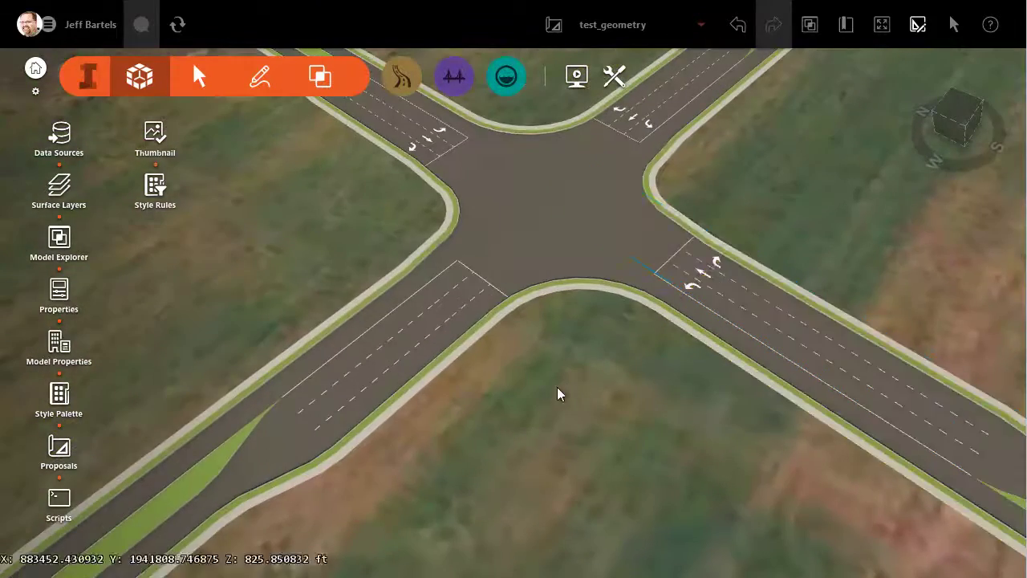
left_click(532, 238)
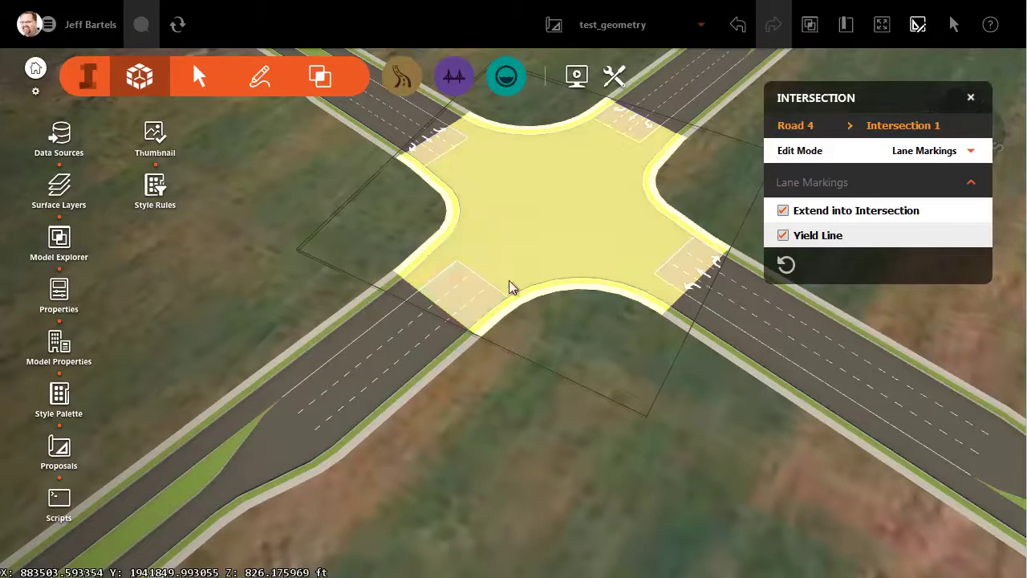
left_click(478, 281)
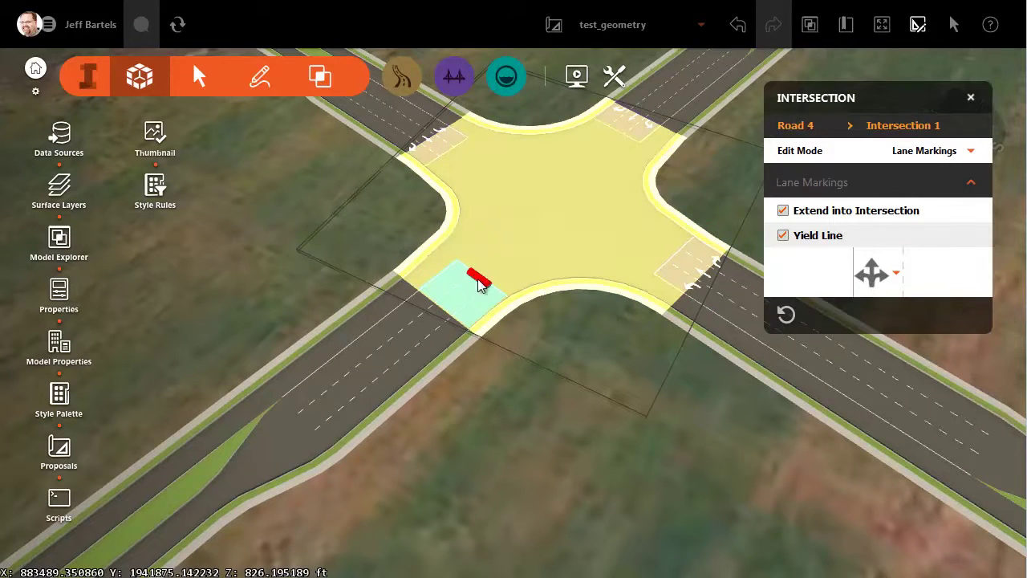
left_click(478, 280)
key("Escape")
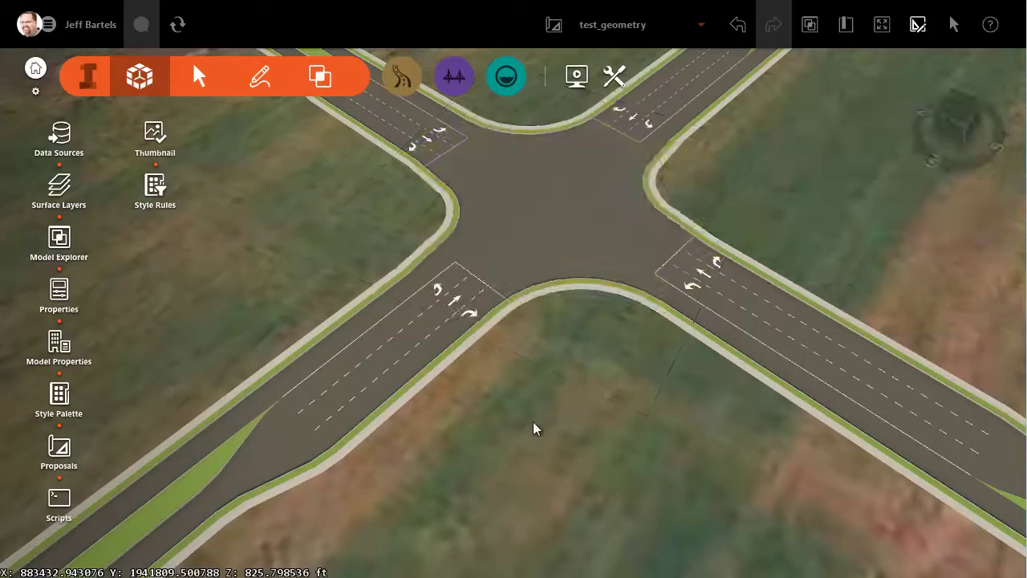
left_click_drag(533, 422, 574, 402)
mouse_move(575, 409)
middle_mouse_down("shift")
mouse_move(663, 380)
mouse_move(710, 391)
mouse_move(394, 442)
mouse_move(550, 419)
mouse_move(523, 436)
mouse_move(569, 435)
mouse_move(522, 396)
mouse_move(510, 404)
mouse_move(534, 397)
mouse_move(575, 412)
middle_mouse_up("shift")
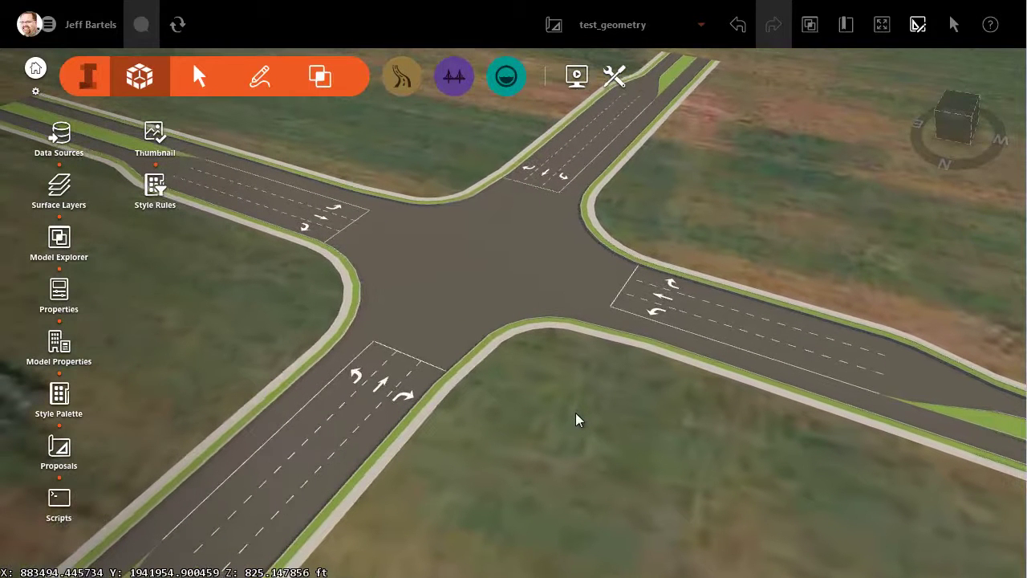